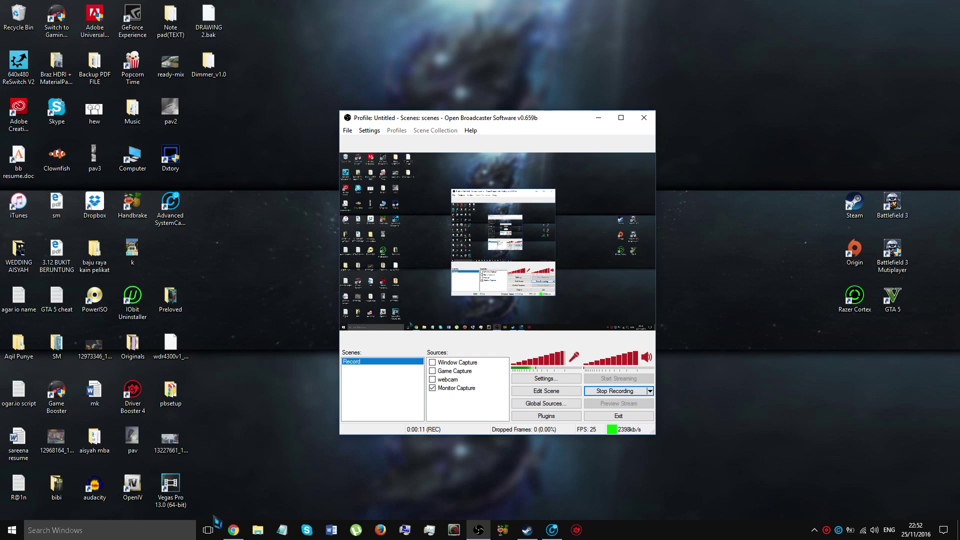
- Bring the browser with the Advanced SystemCare 10 PRO page to the front while OBS records
left_click(243, 531)
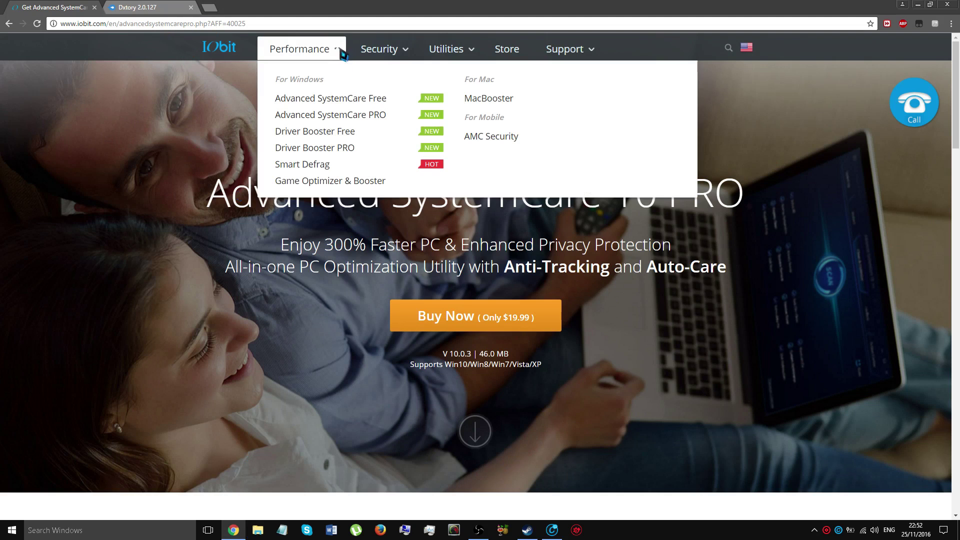
- Download Advanced SystemCare Free from the Free/PRO table and close the Driver Booster and welcome tabs
scroll(572, 282, "down", 1)
scroll(572, 280, "down", 6)
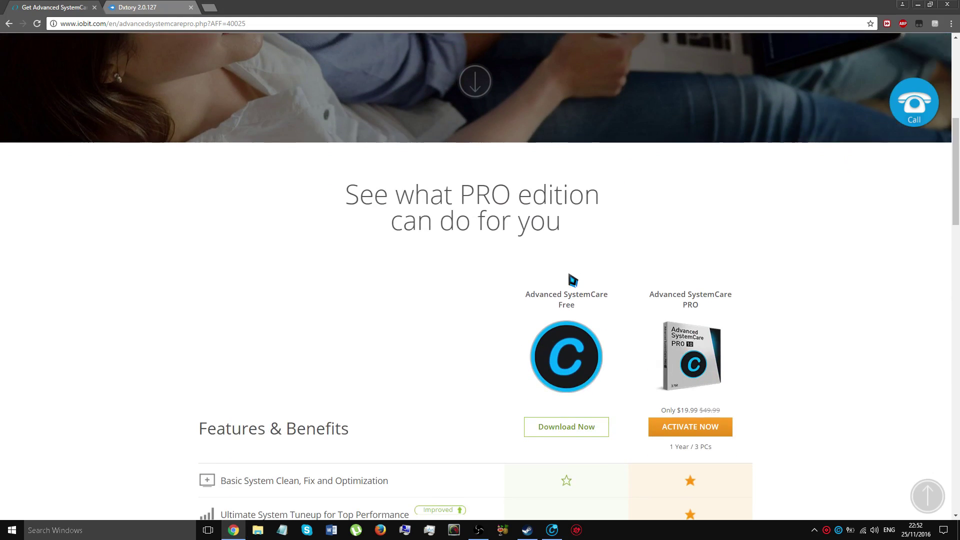
scroll(572, 280, "up", 4)
scroll(629, 310, "down", 7)
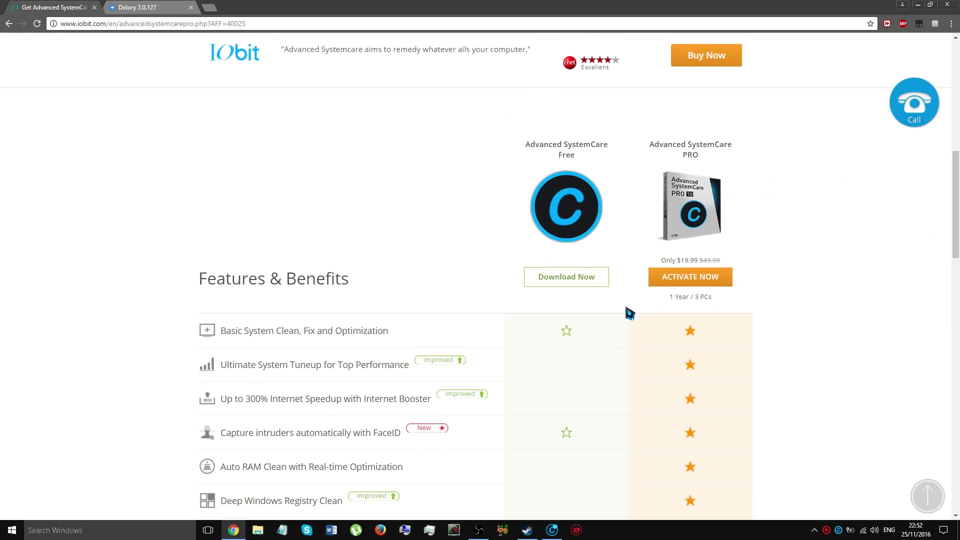
left_click(575, 275)
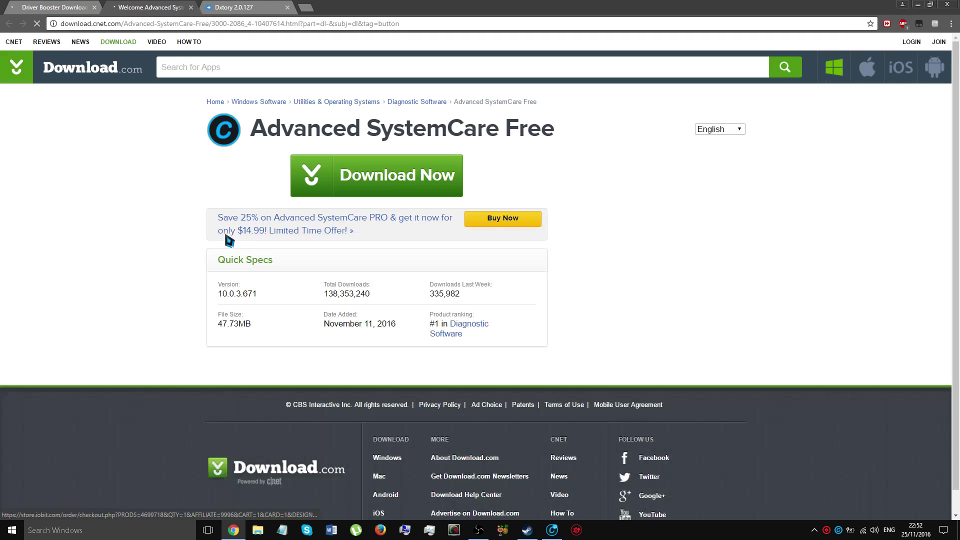
middle_click(47, 7)
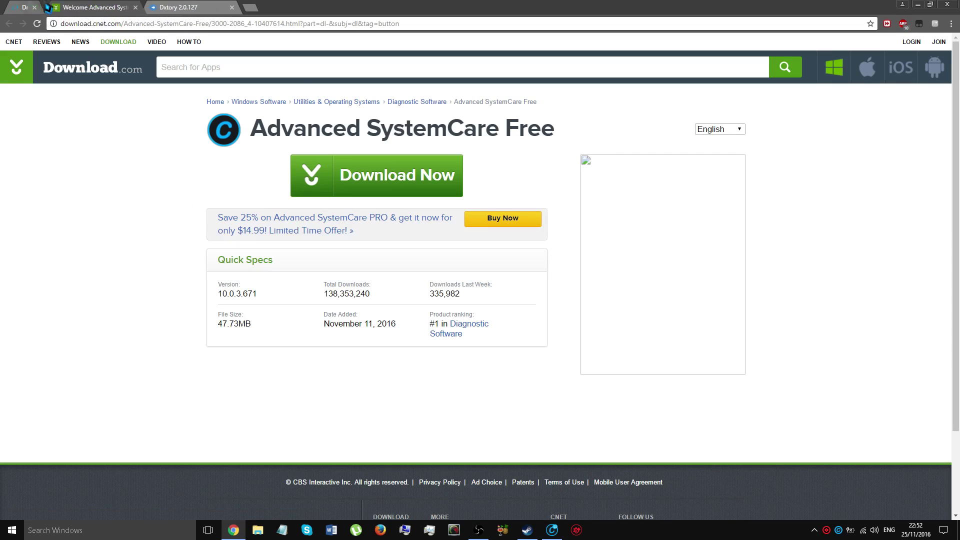
middle_click(51, 7)
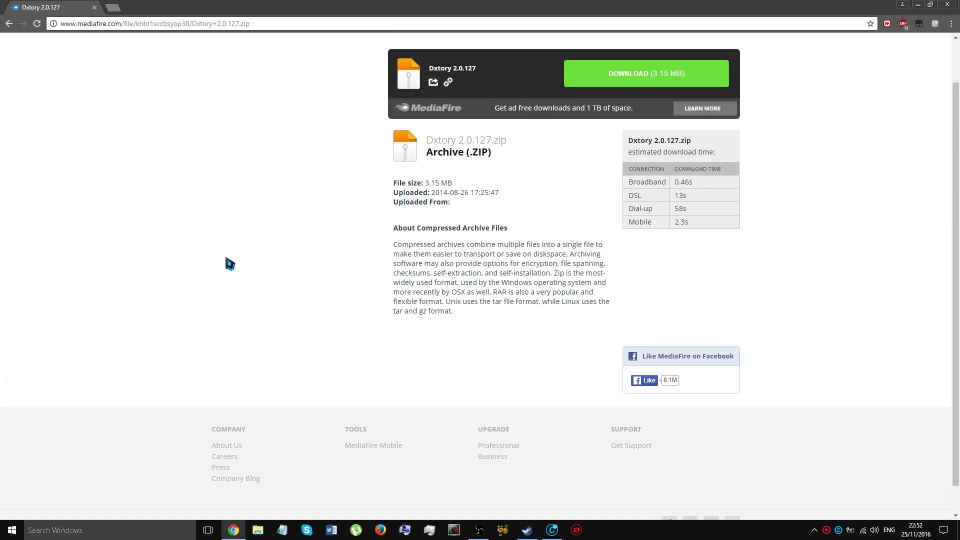
- Launch Advanced SystemCare 10 from its desktop shortcut and view the Clean & Optimize scan checklist
left_click(918, 5)
left_click(605, 119)
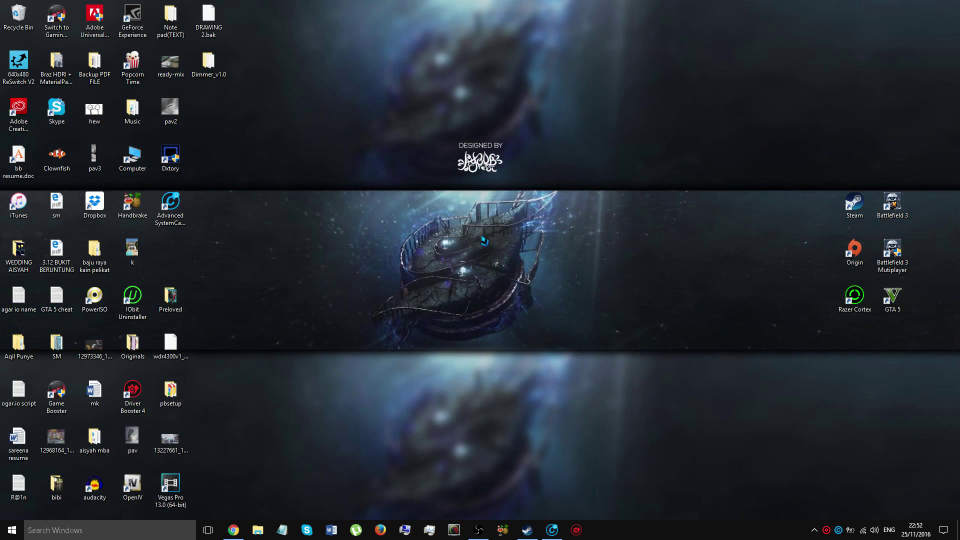
left_click(188, 217)
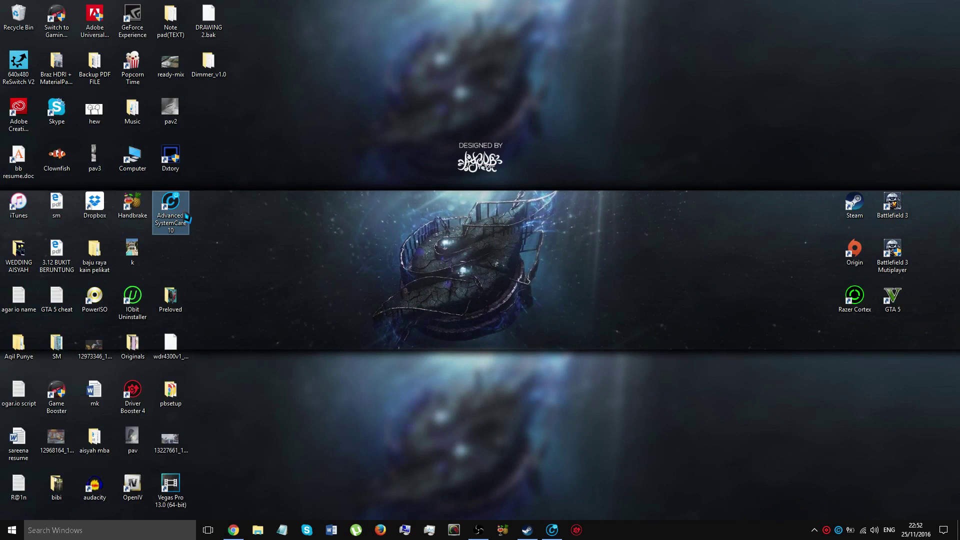
double_click(188, 218)
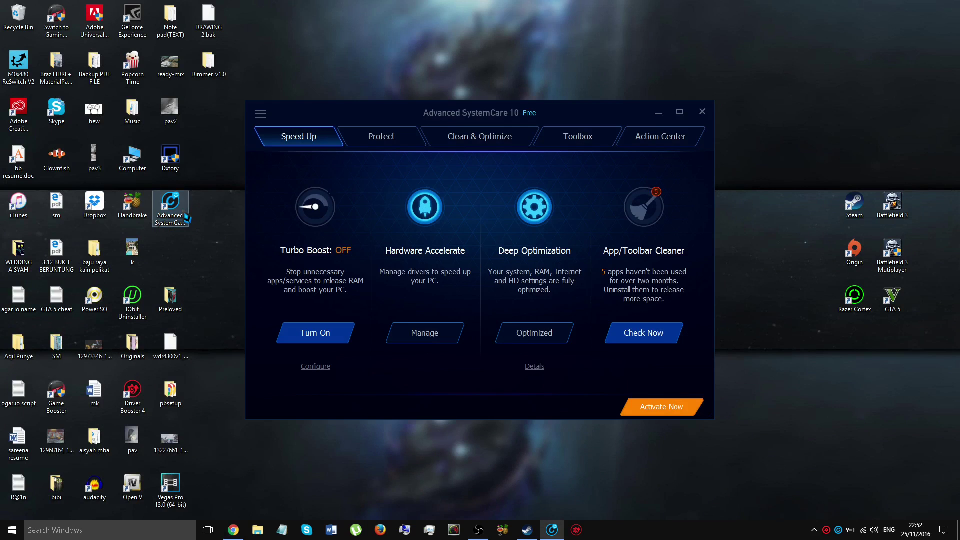
left_click(485, 145)
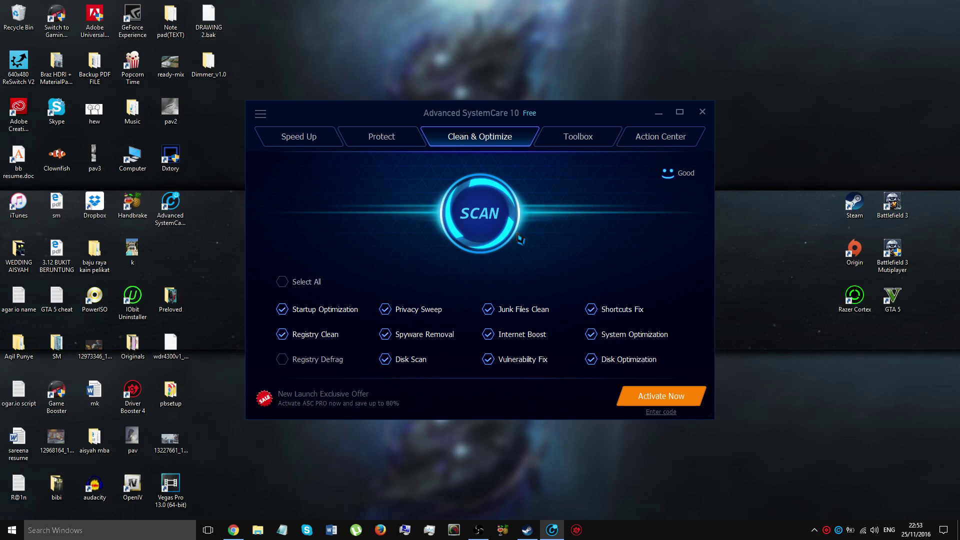
left_click(658, 113)
- Bring Chrome back on the Dxtory 2.0.127 MediaFire page and select its web address
left_click(233, 530)
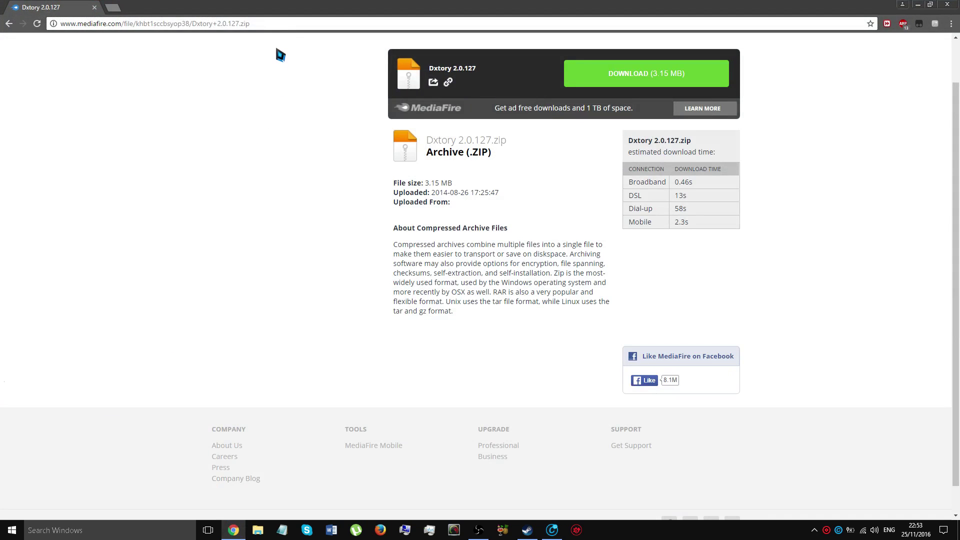
left_click_drag(279, 25, 79, 45)
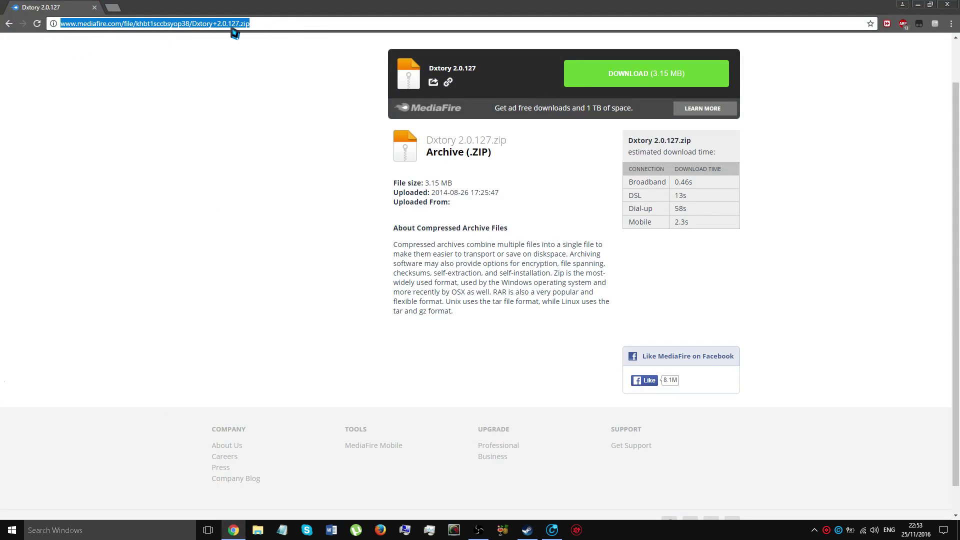
left_click(283, 23)
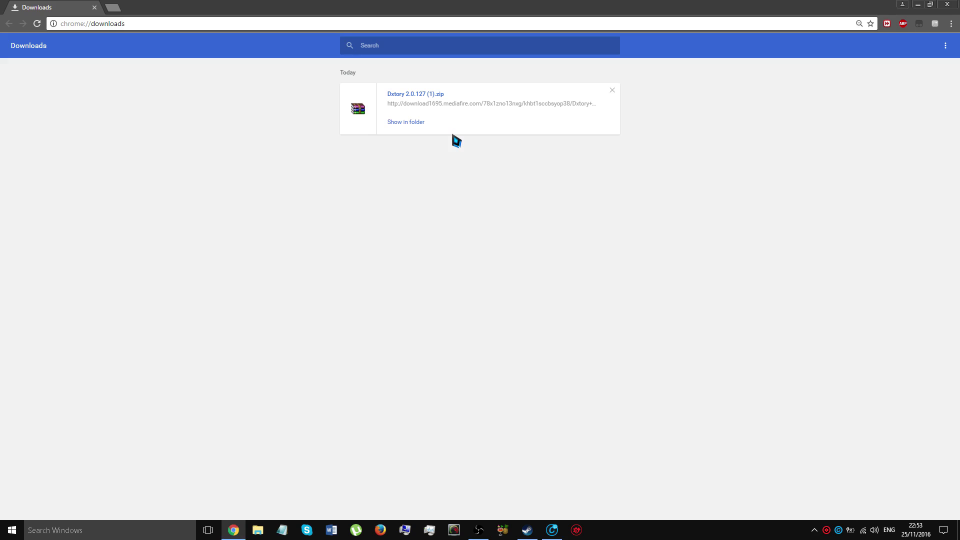
- Show Dxtory 2.0.127 (1).zip in its folder and extract it to Dxtory 2.0.127 (1)\
left_click(420, 123)
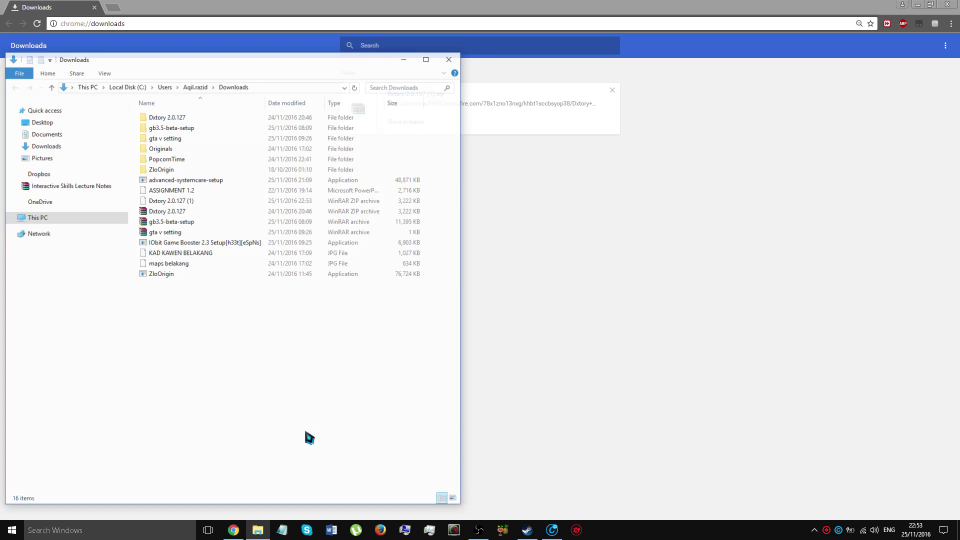
left_click_drag(256, 60, 400, 46)
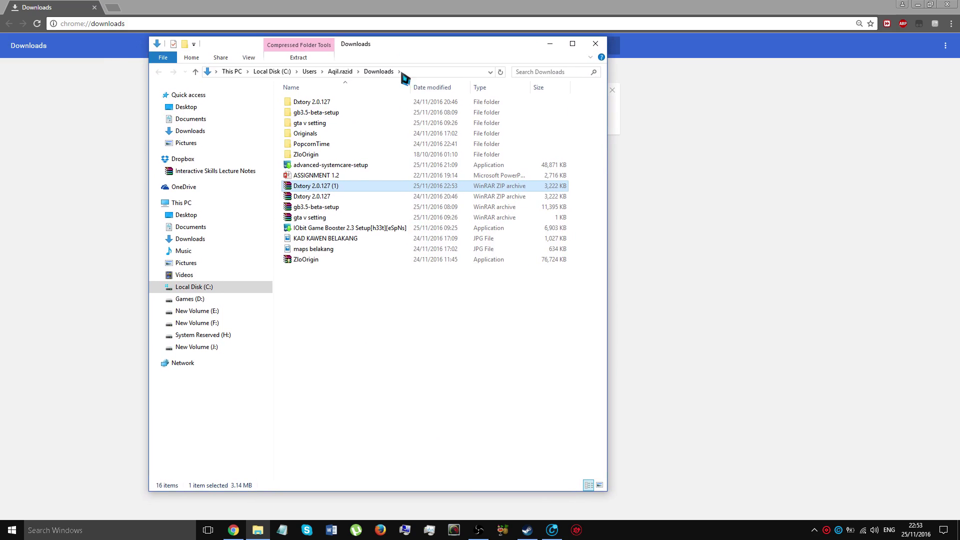
right_click(393, 189)
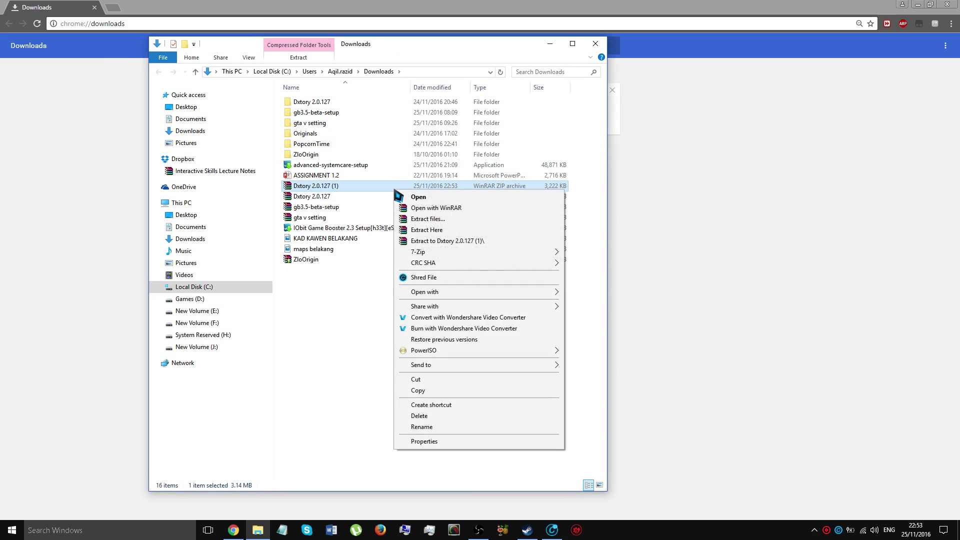
left_click(479, 244)
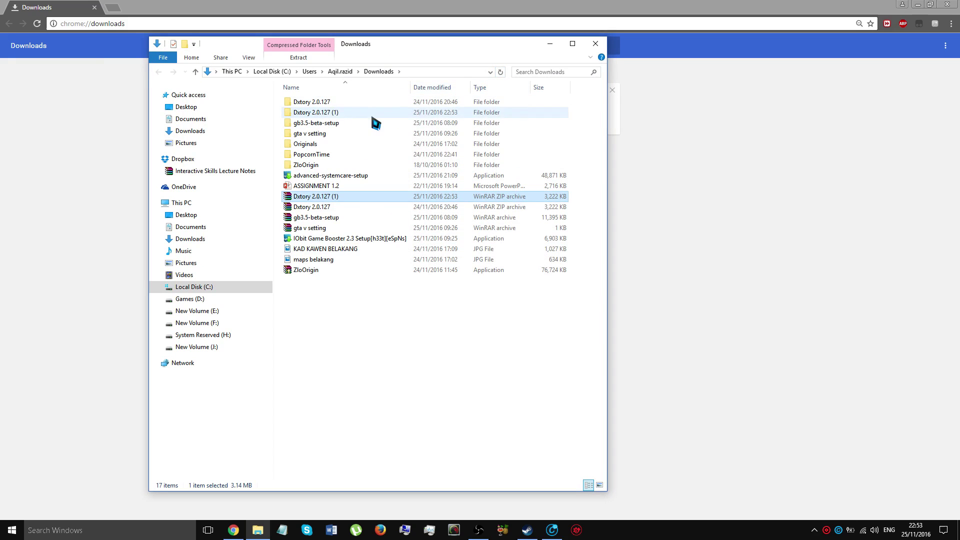
- Open the extracted Dxtory 2.0.127 folder, run DxtoryLicenceFile, and close the registration window
double_click(358, 115)
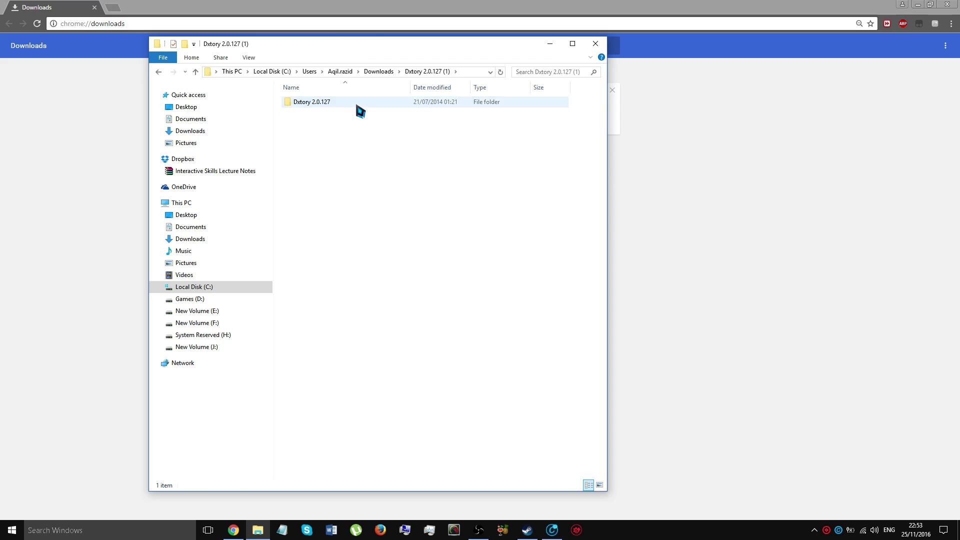
double_click(358, 103)
left_click(354, 111)
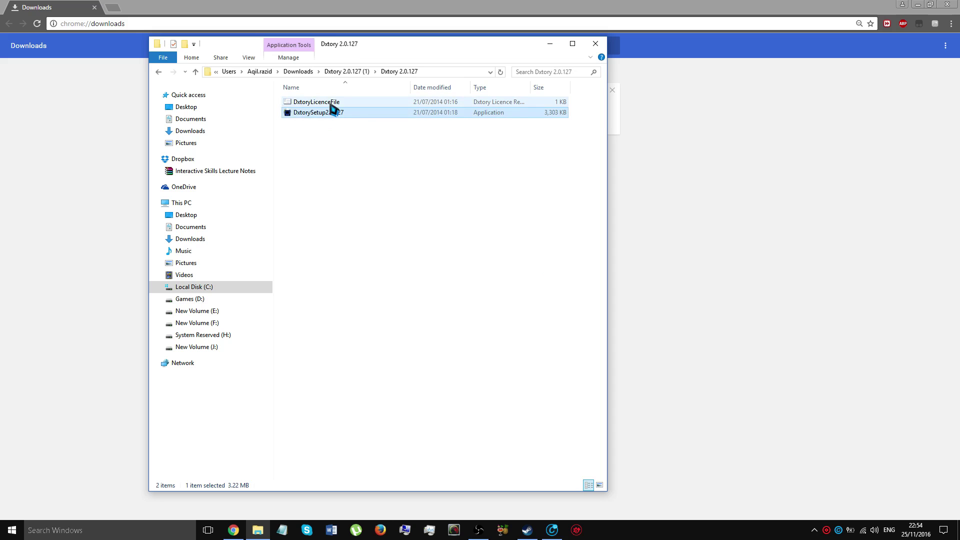
left_click(333, 105)
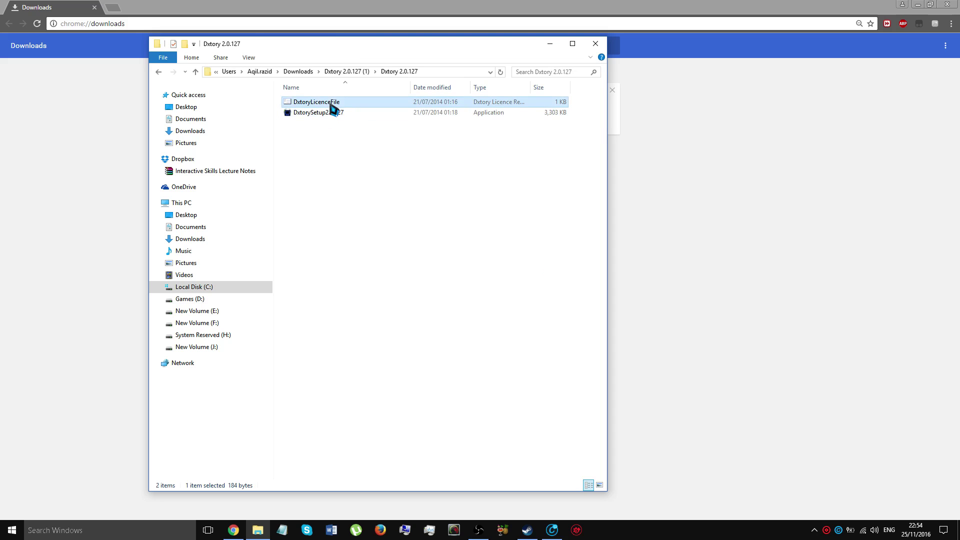
double_click(333, 105)
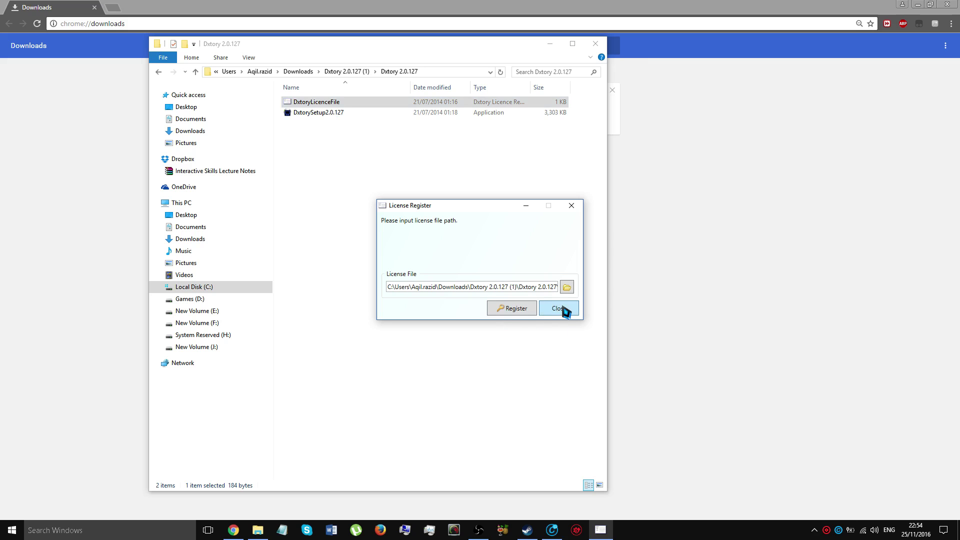
left_click(563, 308)
- Close the Downloads folder and minimize Chrome, moving the Dxtory window into view
left_click(595, 44)
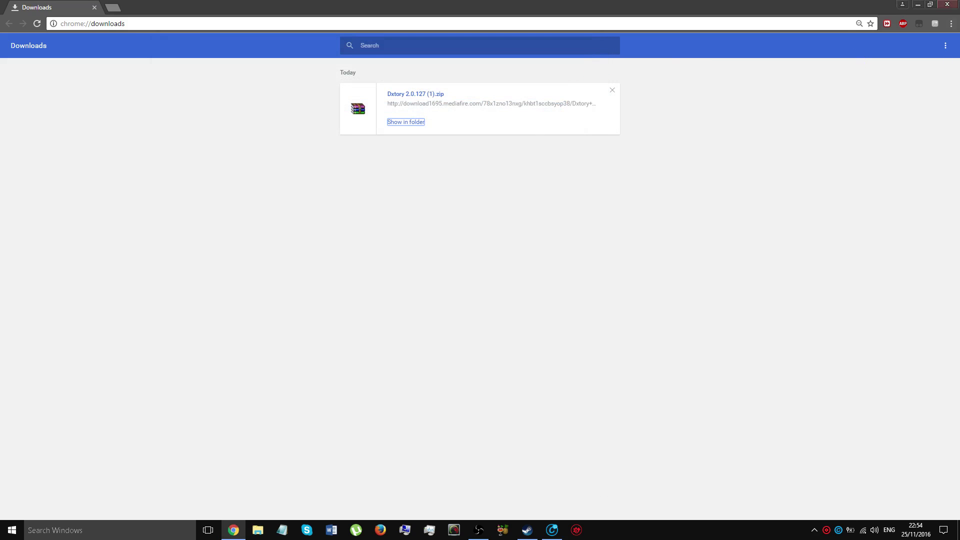
left_click(947, 4)
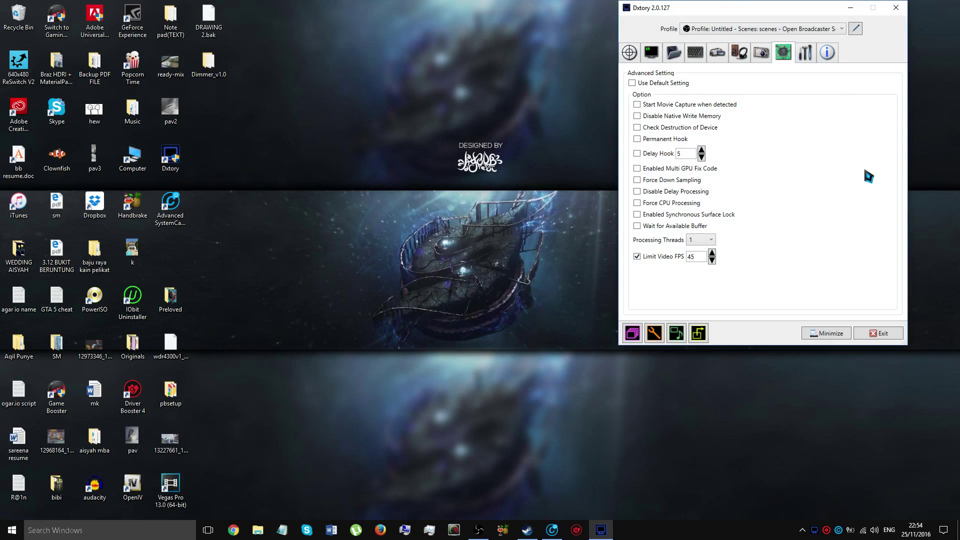
left_click_drag(735, 13, 540, 26)
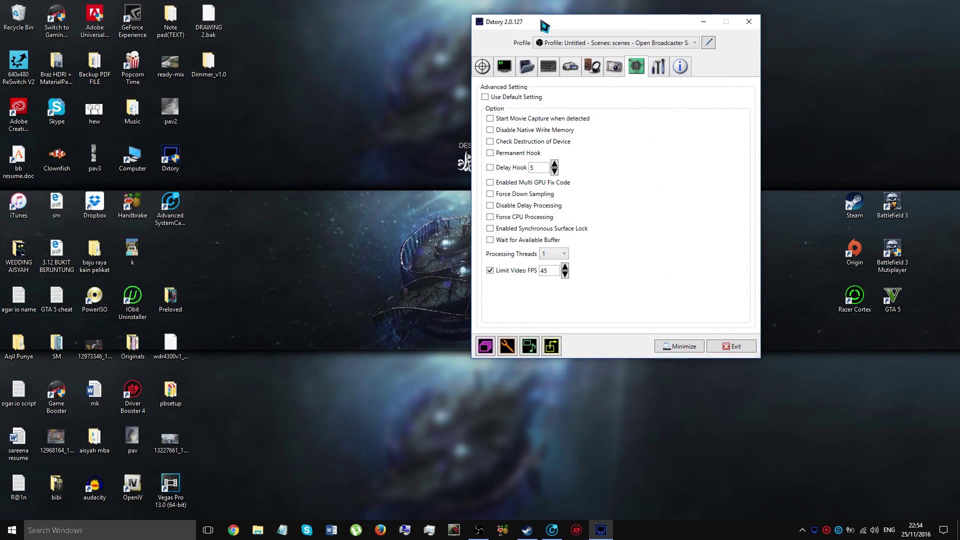
- Keep the OBS profile in Dxtory, re-enable Limit Video FPS at 45, and minimize Dxtory
left_click(616, 44)
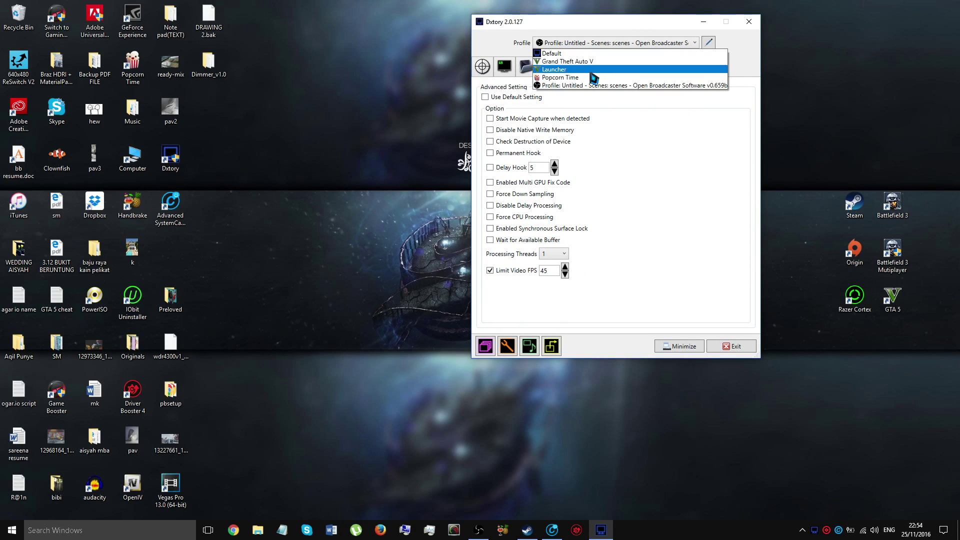
left_click(619, 86)
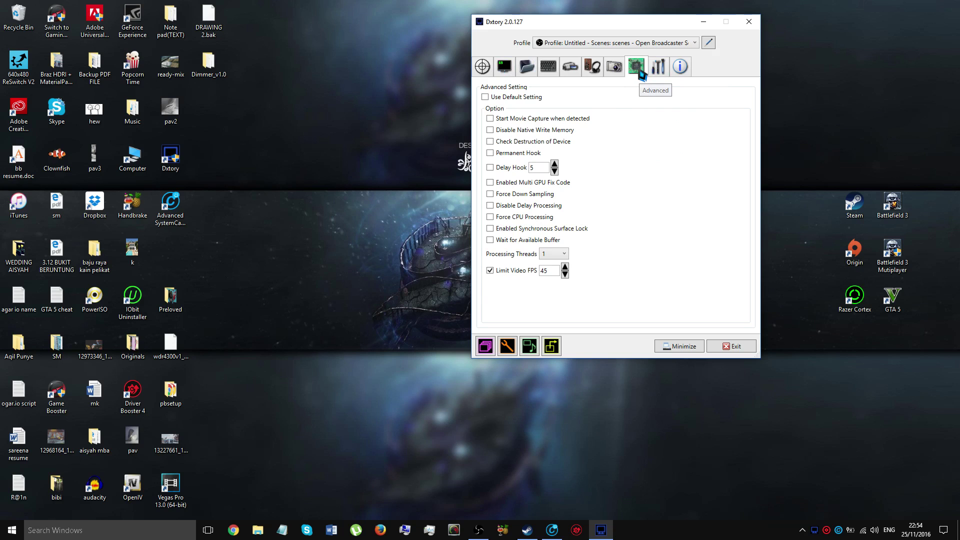
left_click(490, 271)
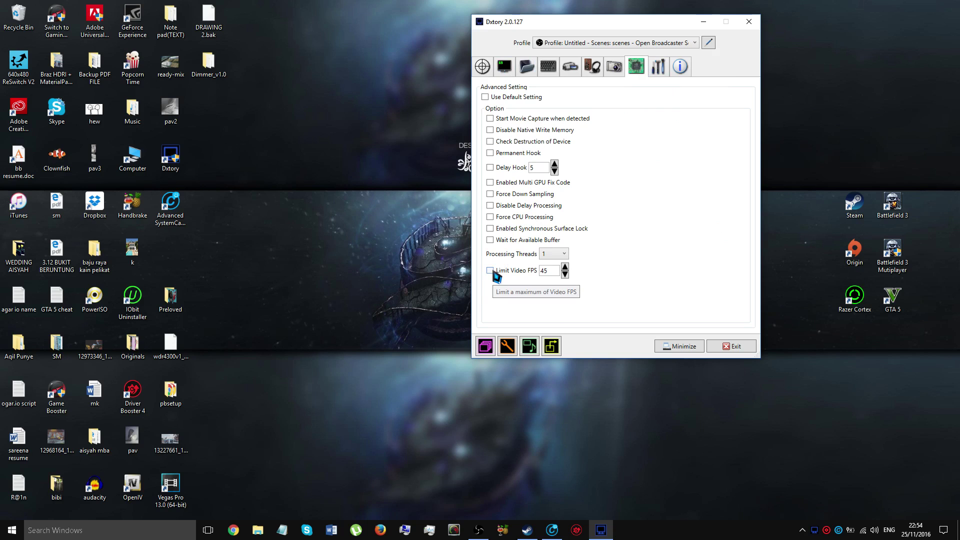
left_click(490, 270)
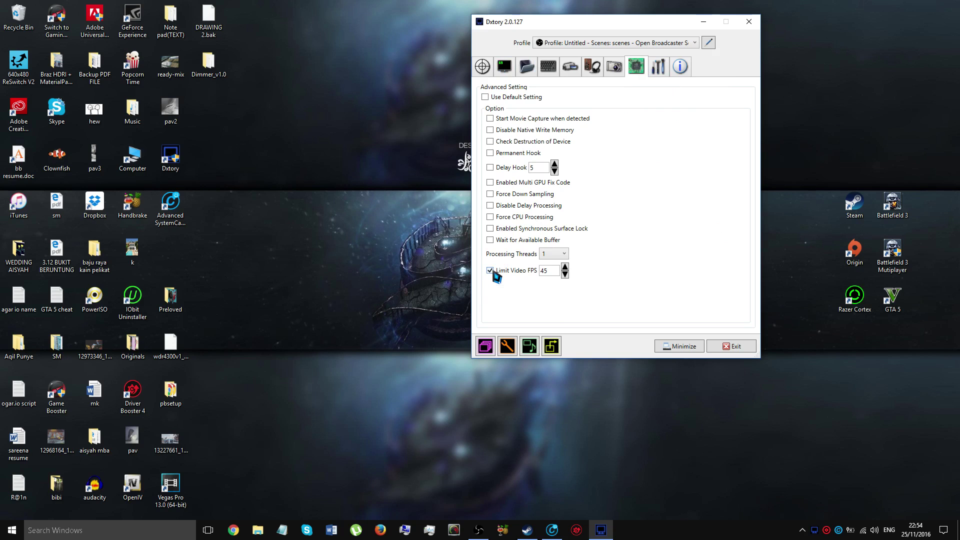
double_click(544, 270)
left_click(683, 351)
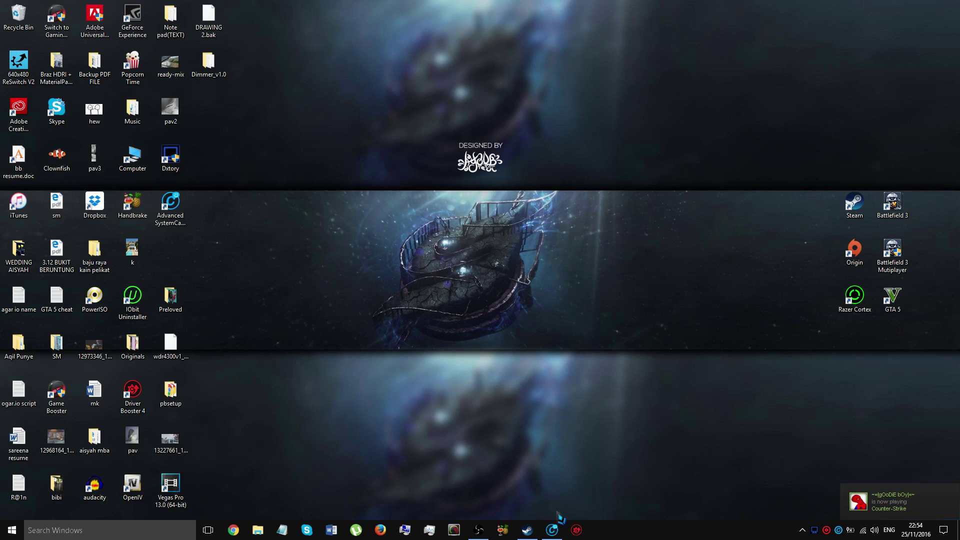
- Open the Speed Up > Turbo Boost configuration in Advanced SystemCare, leaving it on Game Mode
left_click(552, 531)
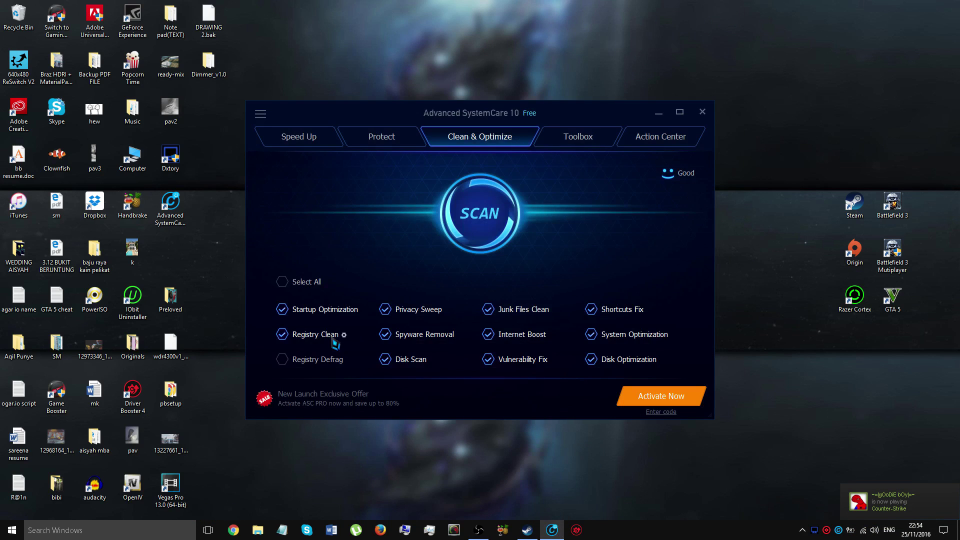
left_click(319, 140)
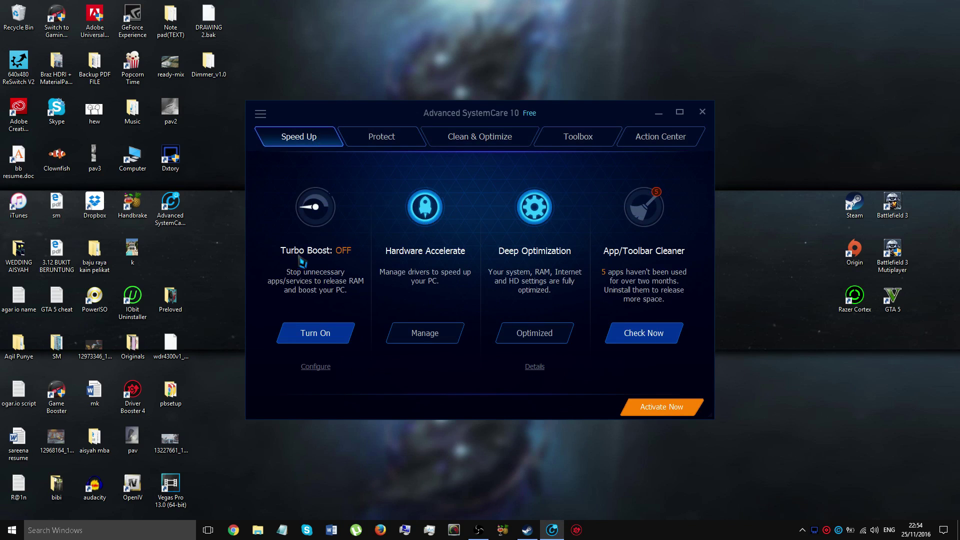
left_click(316, 368)
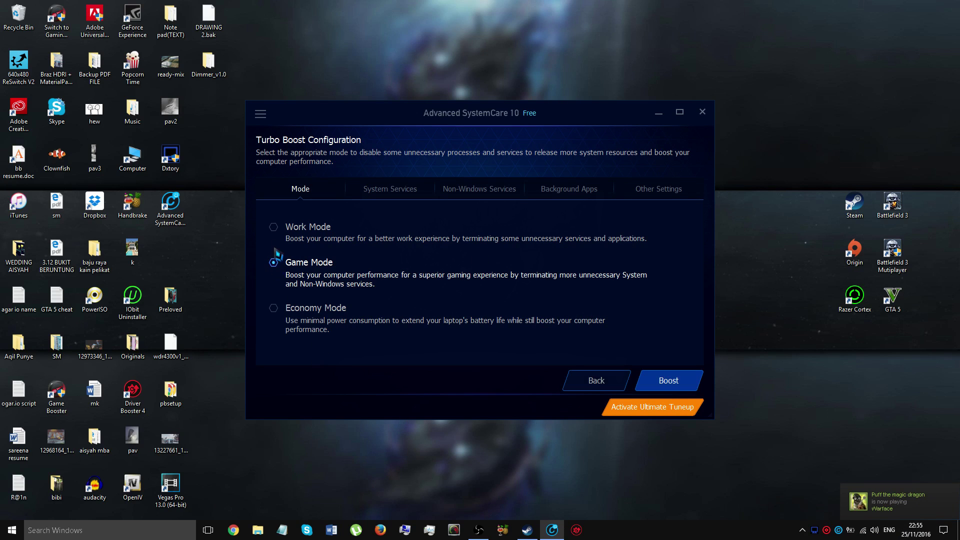
left_click(274, 227)
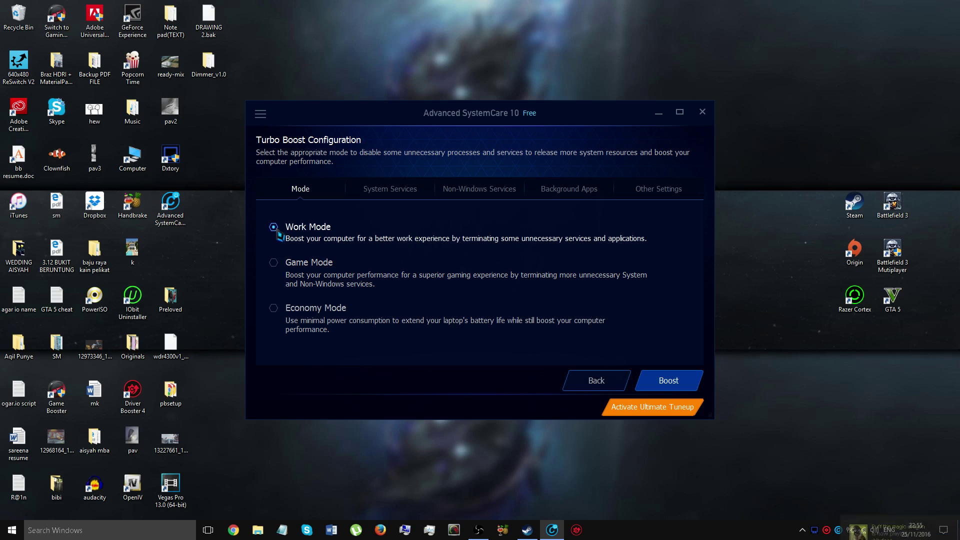
left_click(275, 266)
- Review the system services, non-Windows services and background apps lists, then go back without boosting
left_click(368, 196)
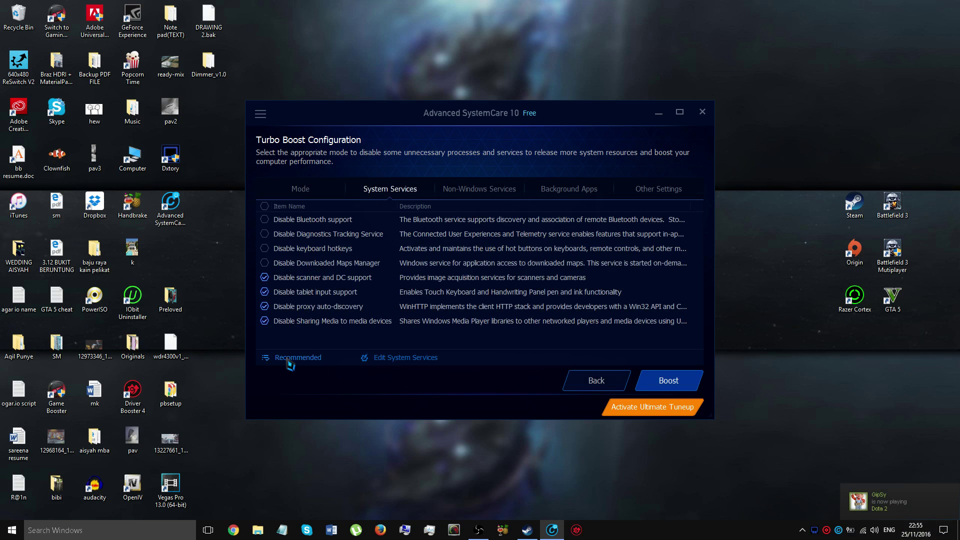
left_click(460, 195)
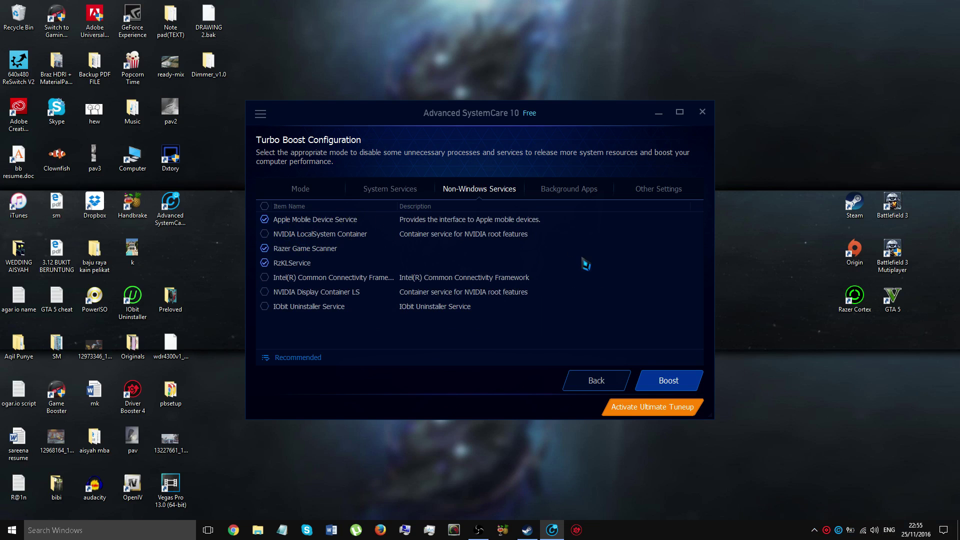
left_click(569, 194)
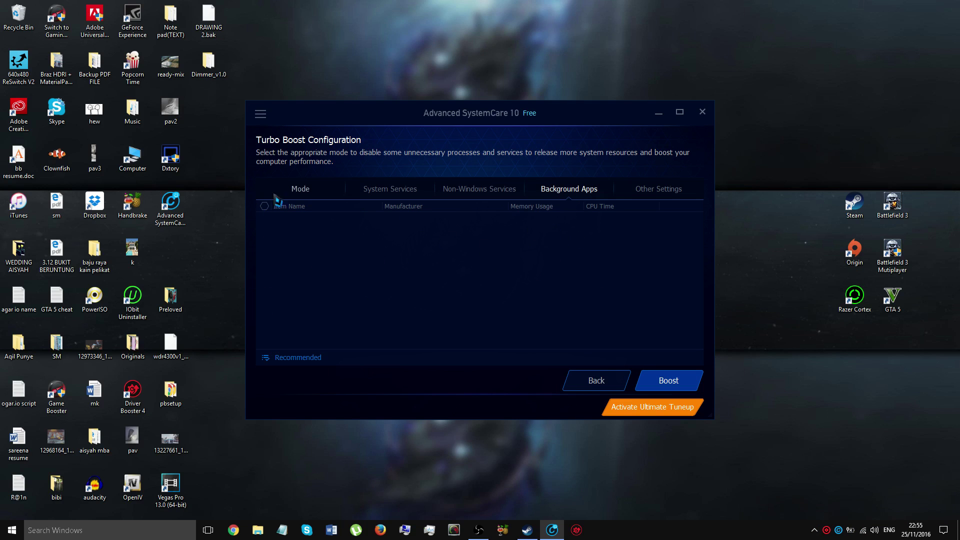
left_click(653, 199)
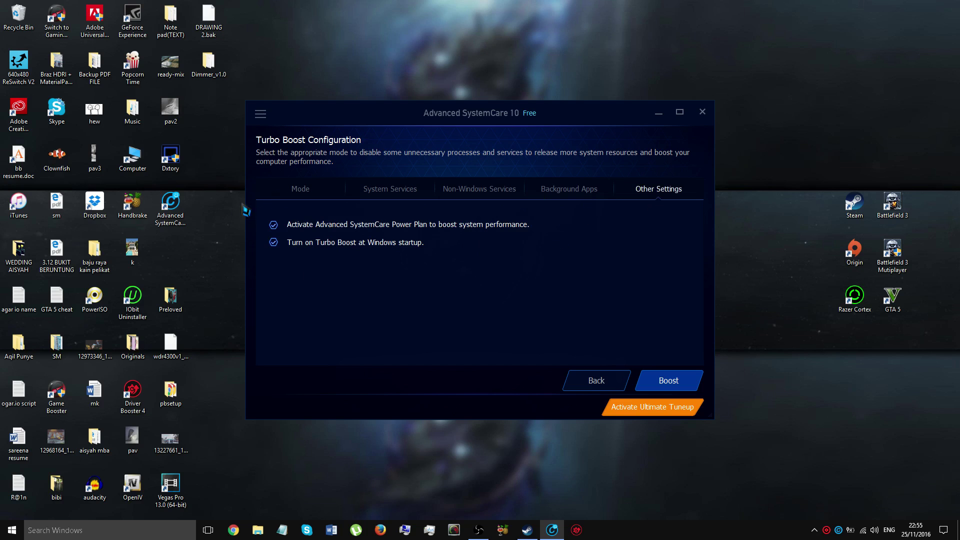
left_click(595, 381)
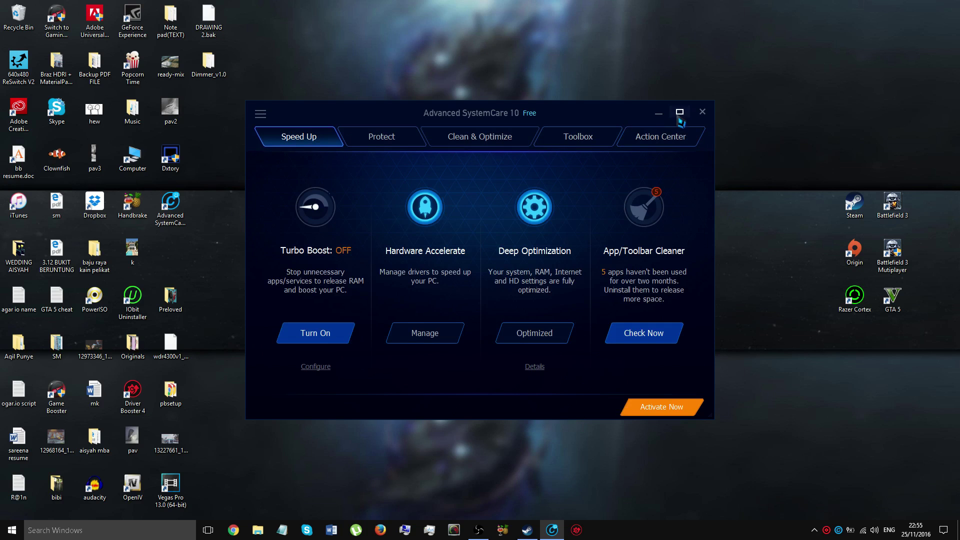
left_click(659, 113)
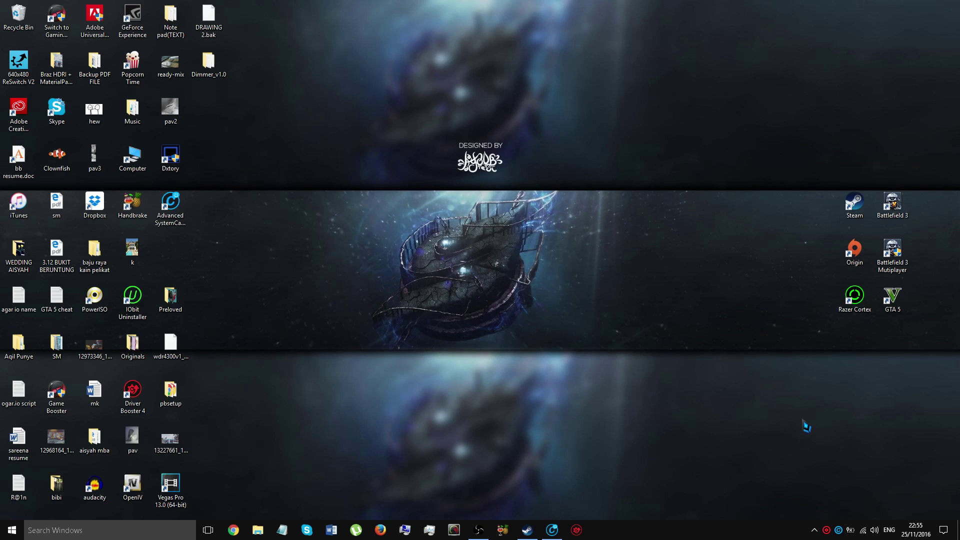
- Open NVIDIA Control Panel's Manage 3D settings and pick Grand Theft Auto V (gta5.exe) under Program Settings
right_click(566, 210)
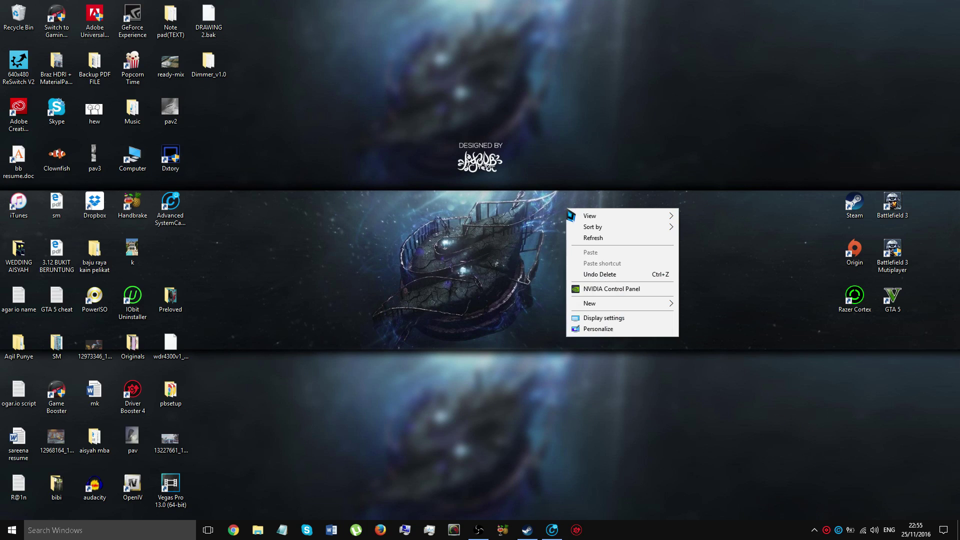
left_click(645, 289)
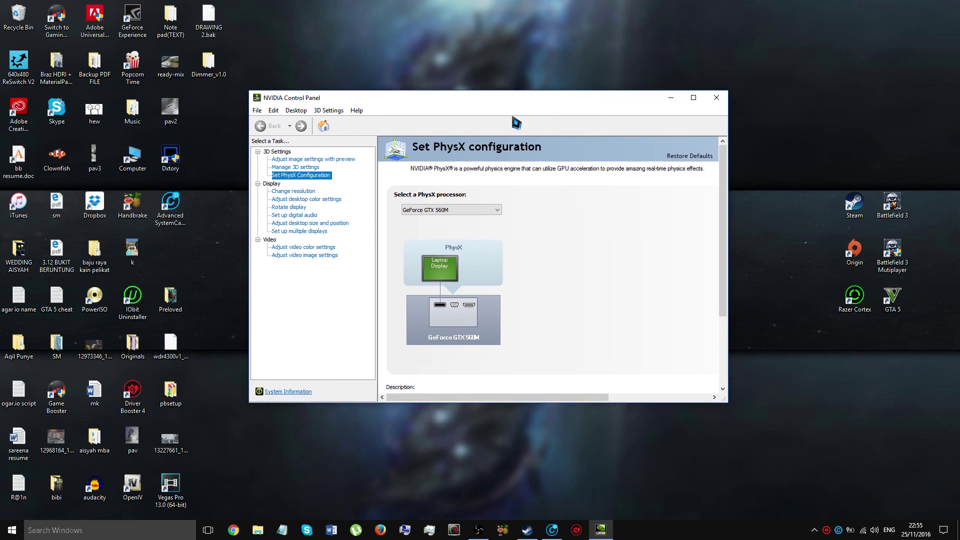
left_click(314, 168)
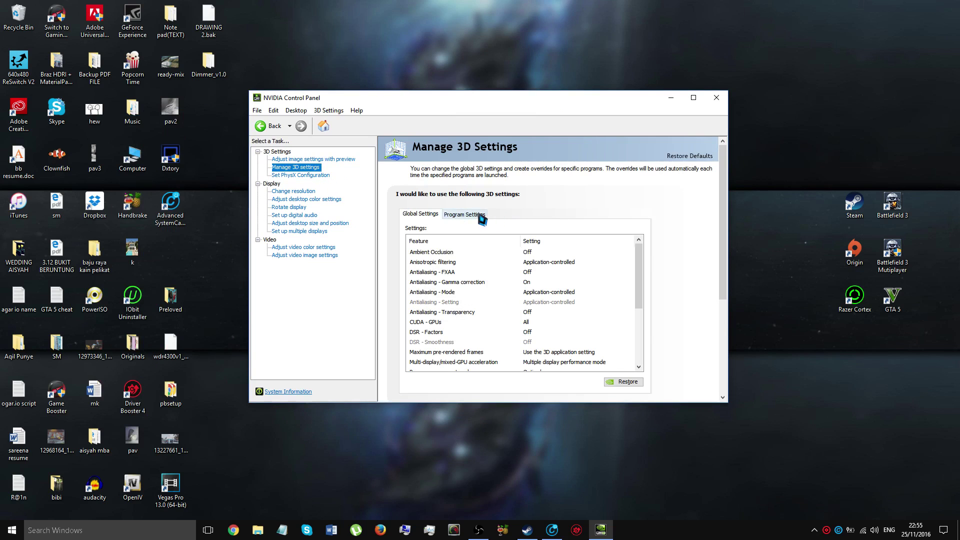
left_click(473, 215)
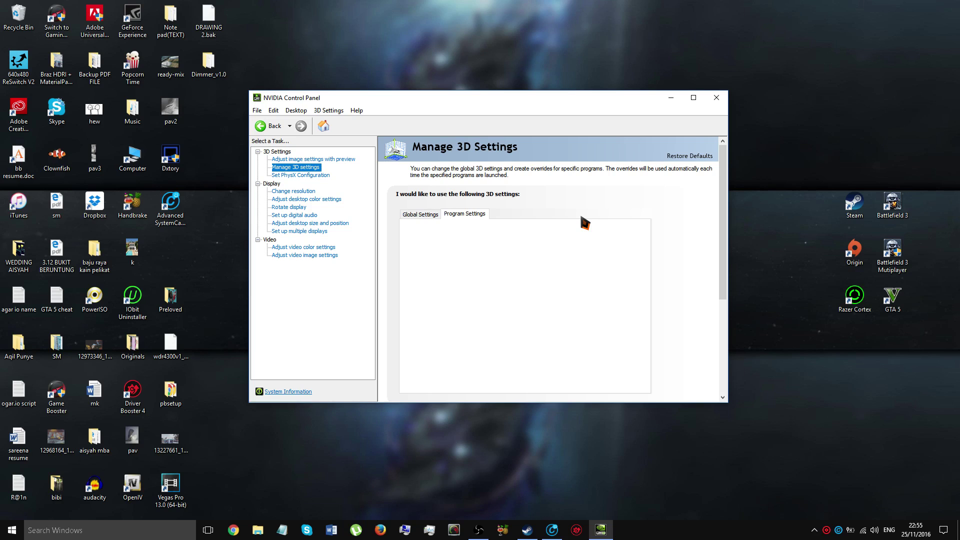
scroll(643, 261, "down", 1)
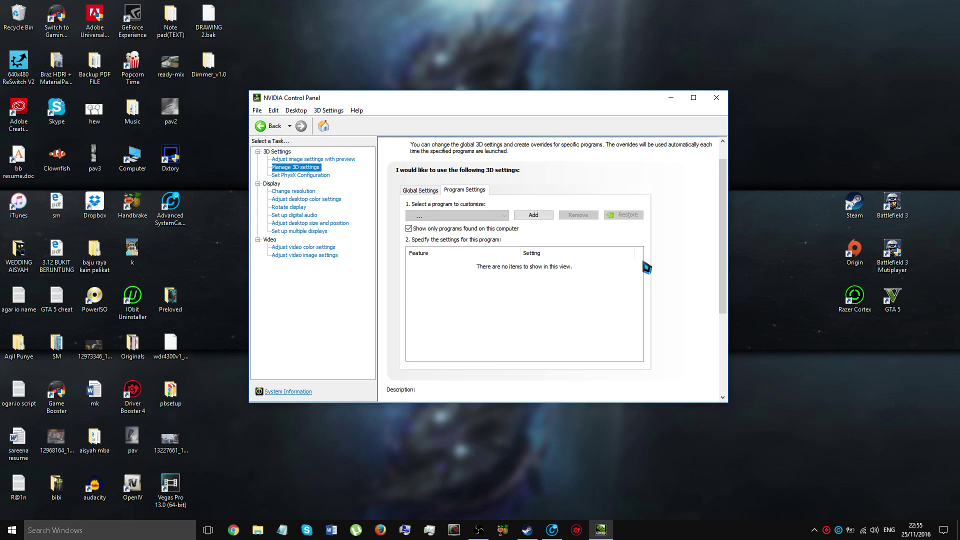
mouse_move(515, 235)
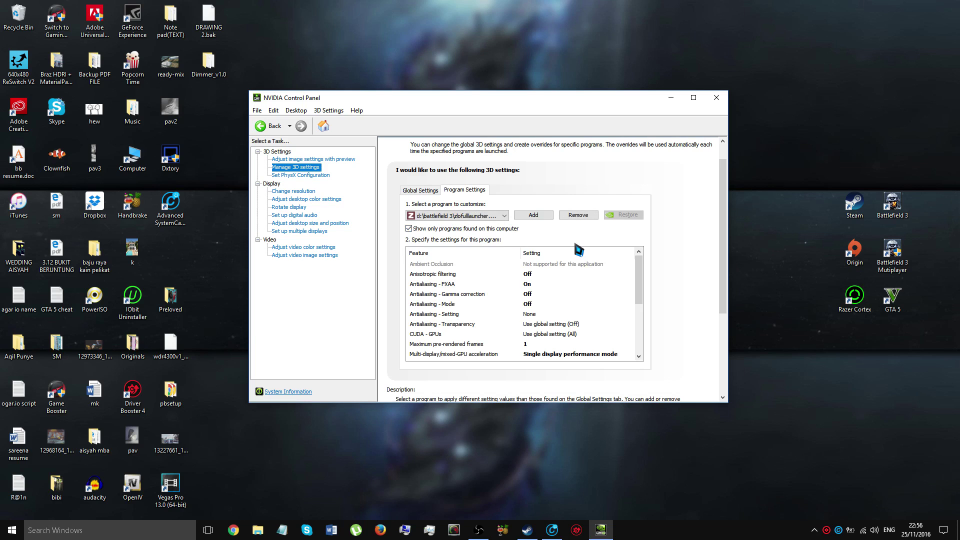
left_click(500, 220)
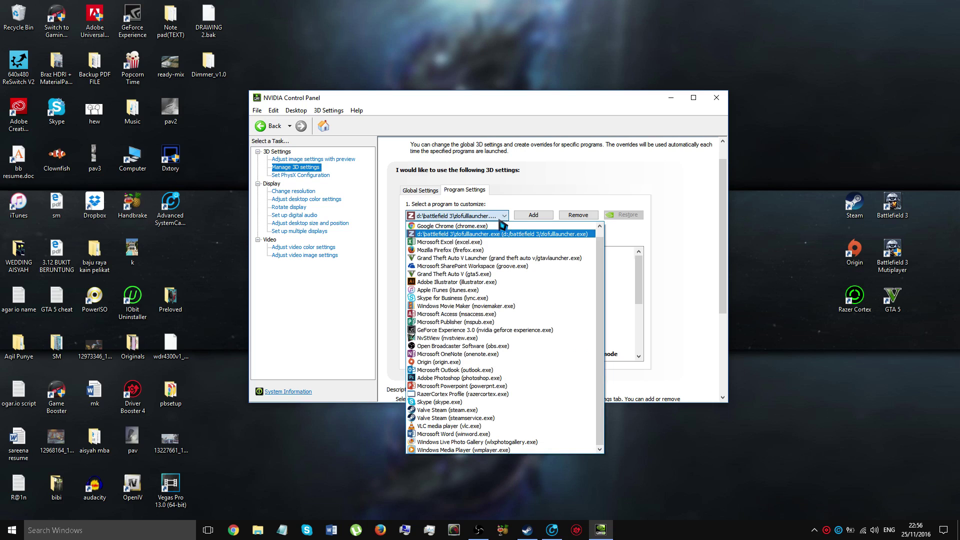
left_click(487, 275)
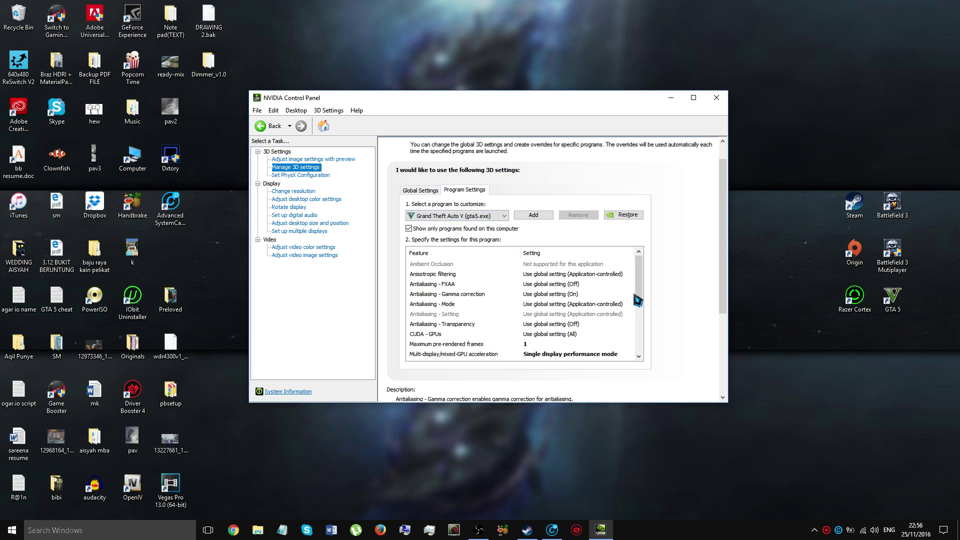
left_click_drag(642, 288, 640, 280)
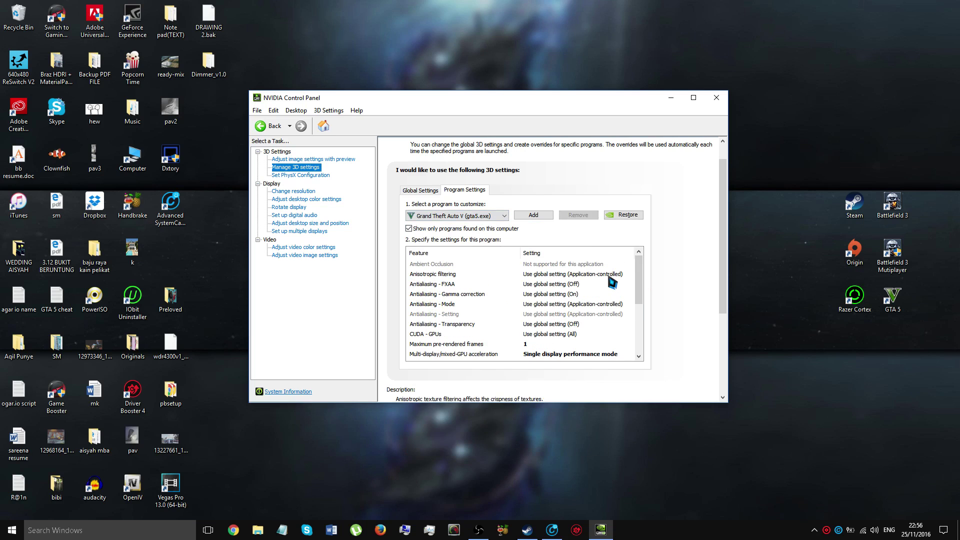
left_click_drag(641, 276, 640, 280)
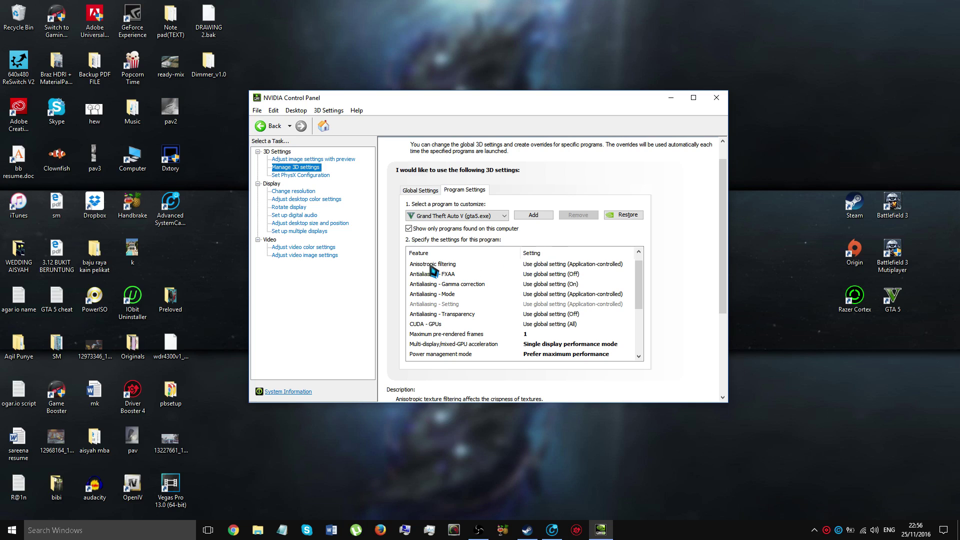
- Check gta5.exe's Anisotropic filtering and texture filtering options, keeping FXAA on the global Off setting
left_click(471, 266)
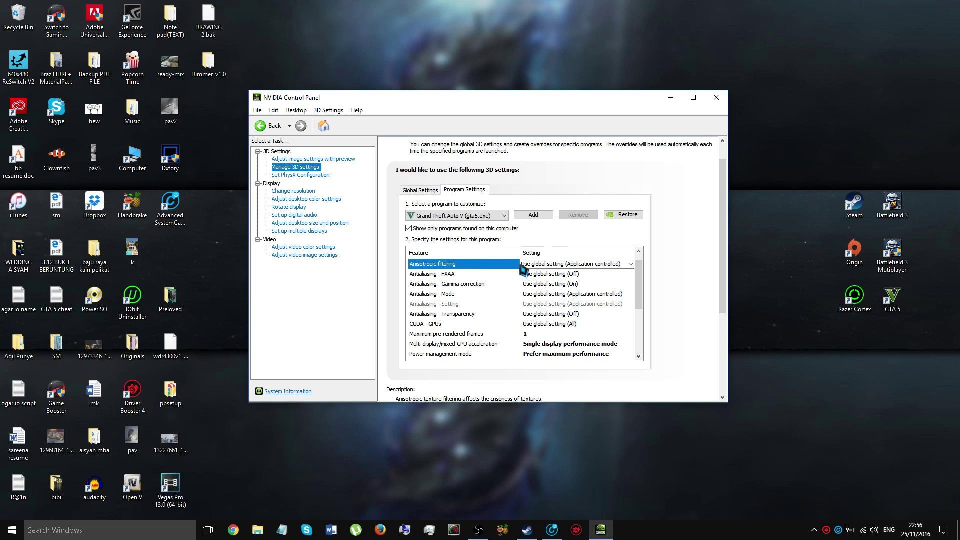
left_click(556, 266)
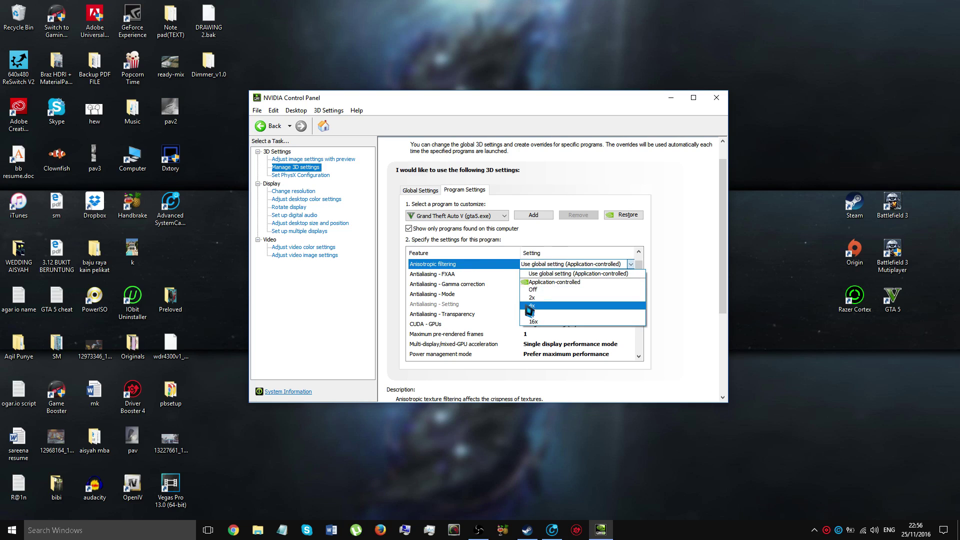
left_click(491, 279)
left_click(420, 275)
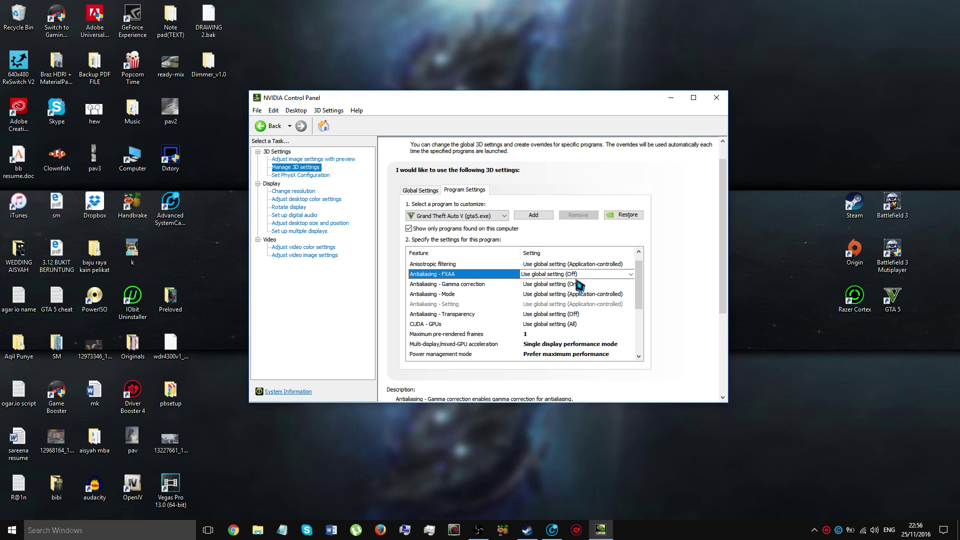
left_click(559, 276)
left_click(559, 282)
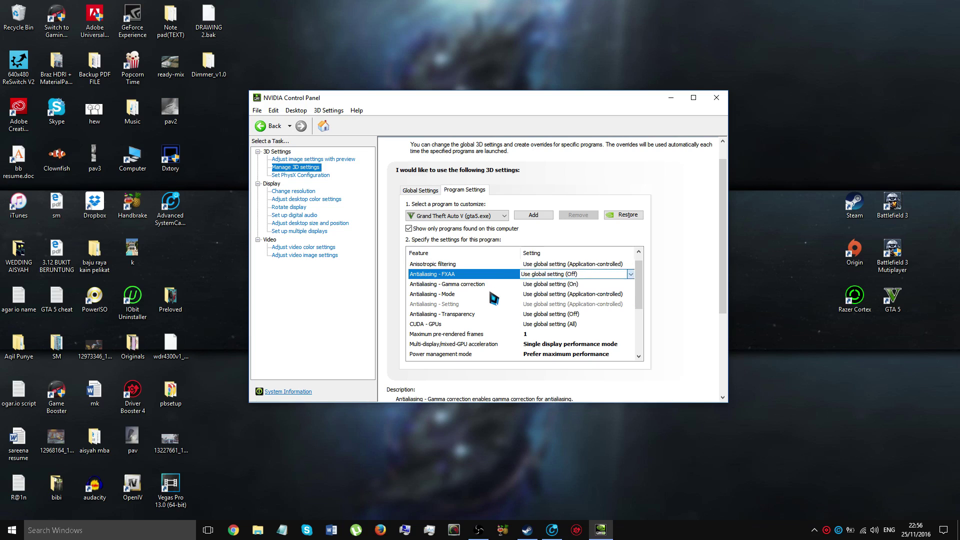
left_click_drag(639, 281, 638, 331)
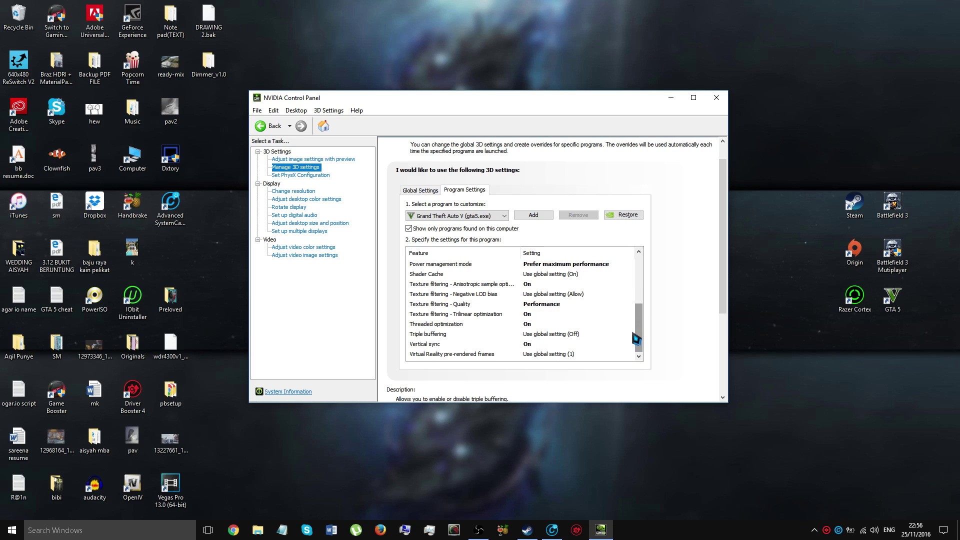
left_click(485, 285)
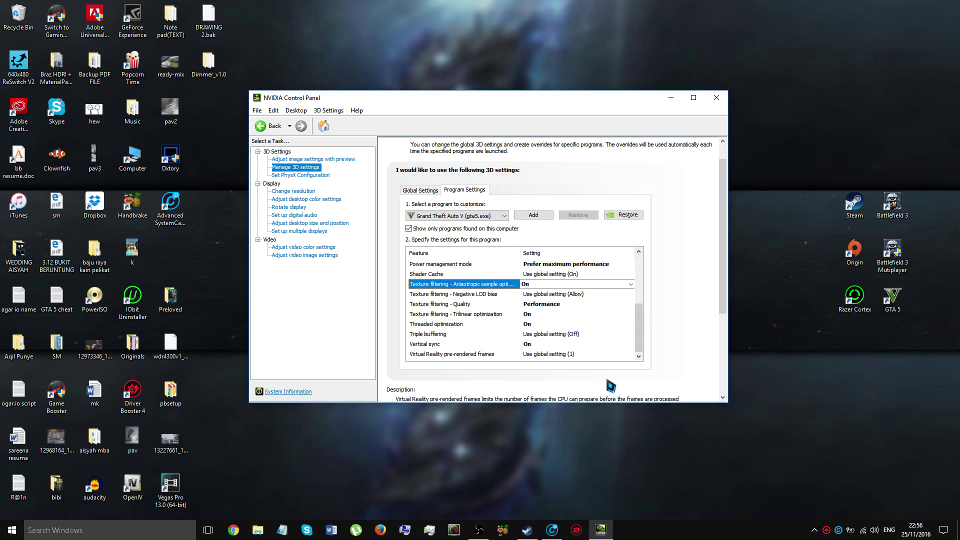
left_click(310, 176)
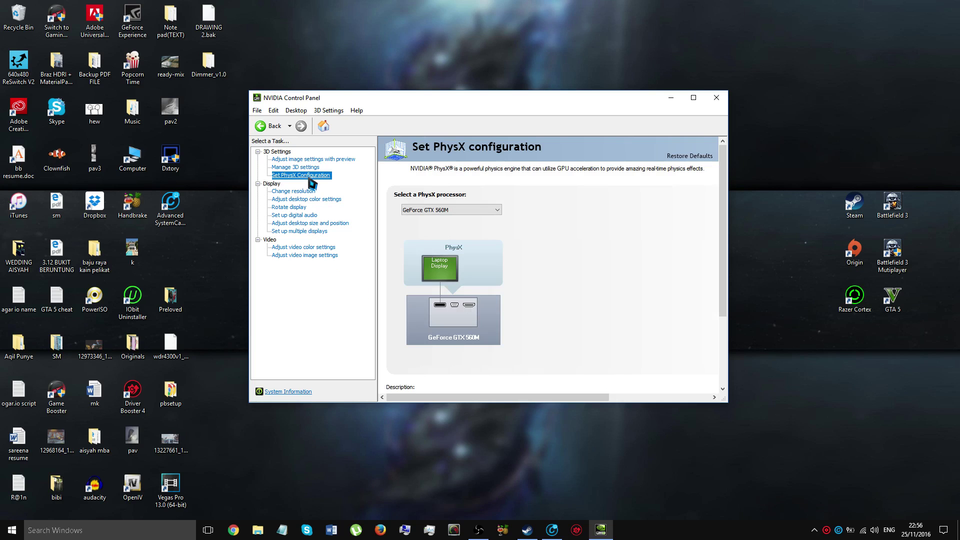
- Set GeForce GTX 560M as the PhysX processor, apply it, and close NVIDIA Control Panel
left_click(466, 210)
left_click(450, 220)
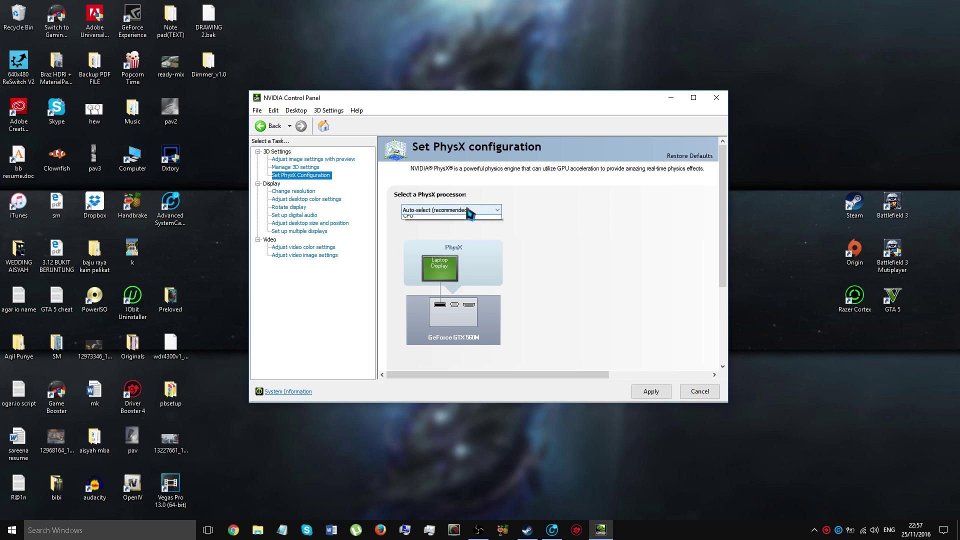
left_click(457, 210)
left_click(450, 235)
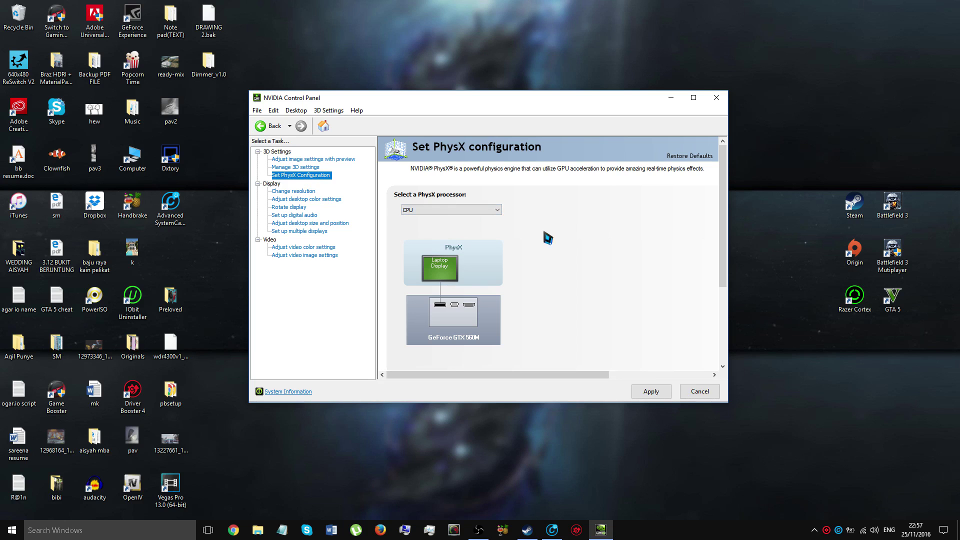
left_click(479, 210)
left_click(456, 228)
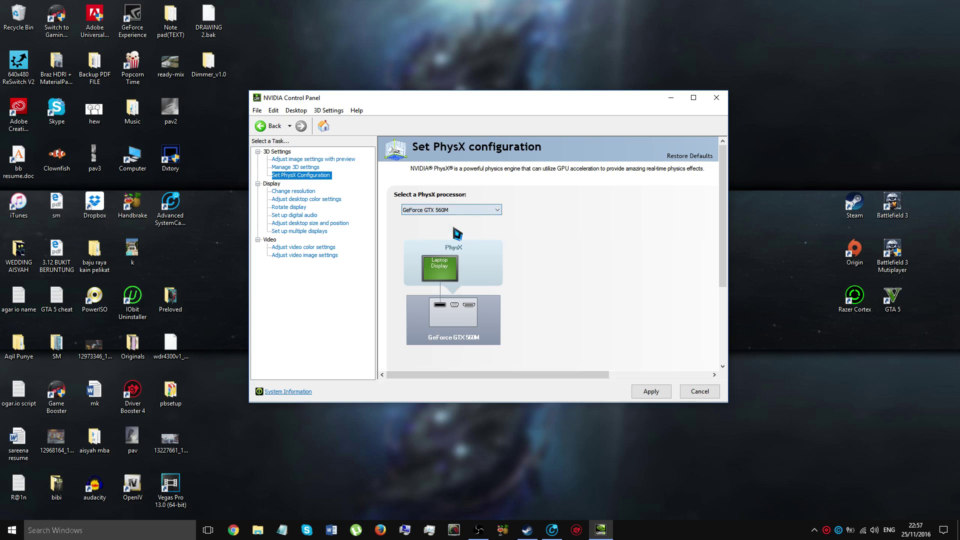
left_click(652, 392)
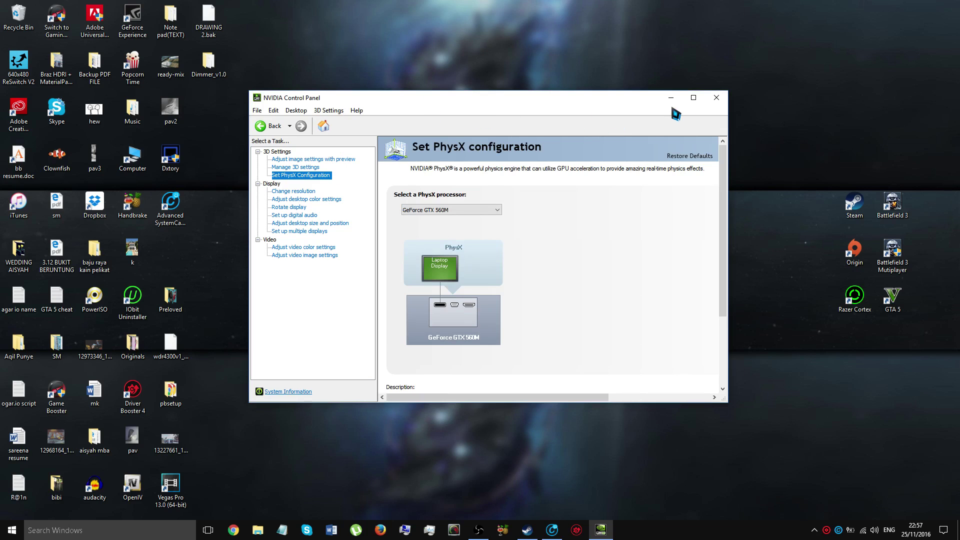
left_click(716, 99)
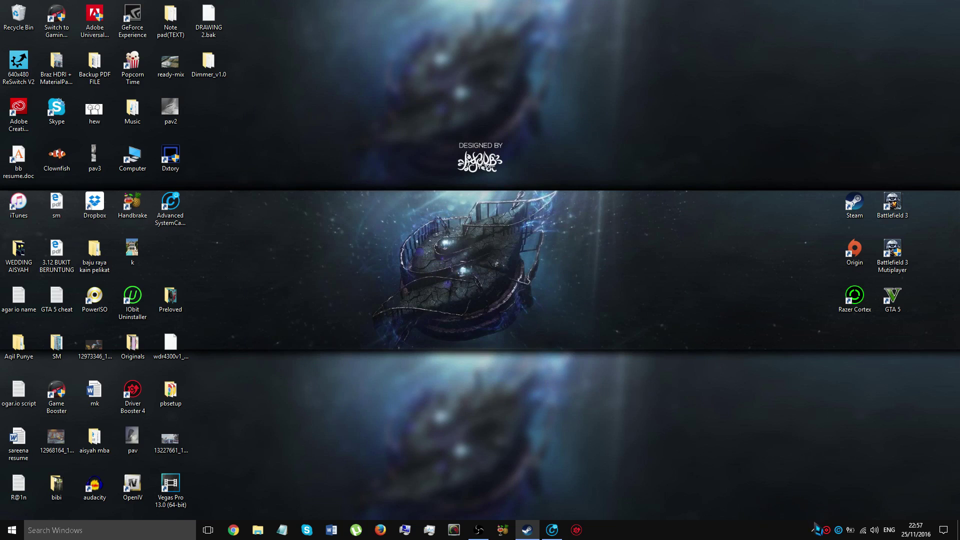
- Launch NVIDIA GeForce Experience from the NVIDIA tray icon
left_click(815, 531)
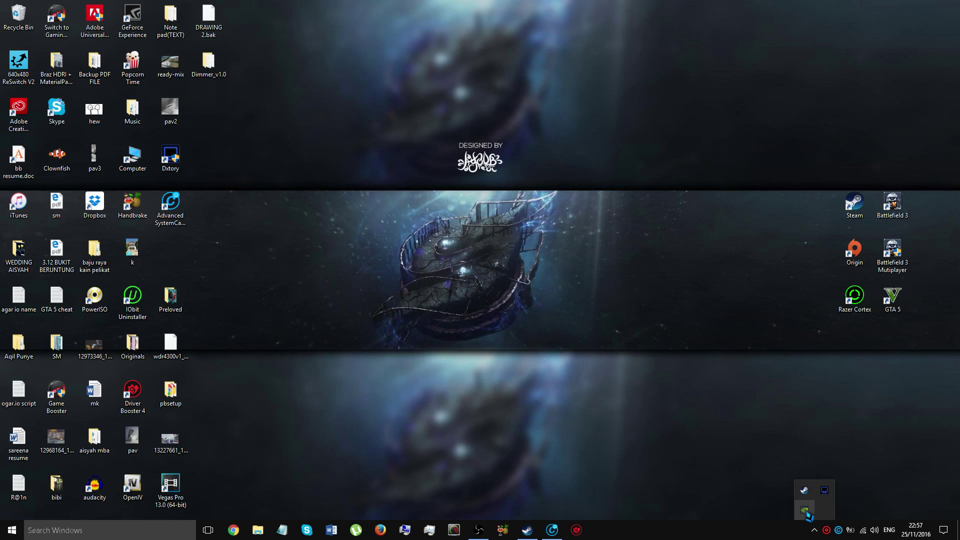
right_click(805, 511)
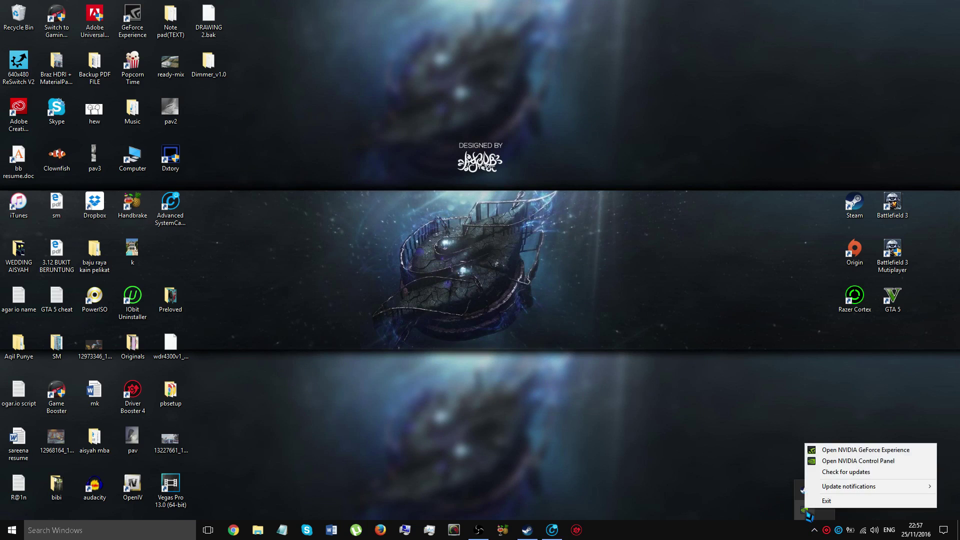
left_click(839, 455)
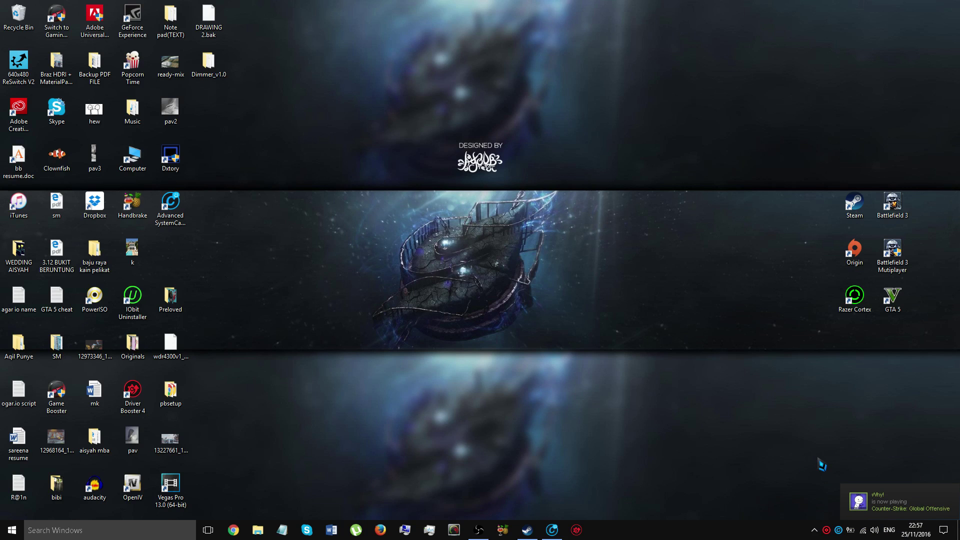
- Refresh the desktop icons and bring the OBS recording window back up
left_click(816, 532)
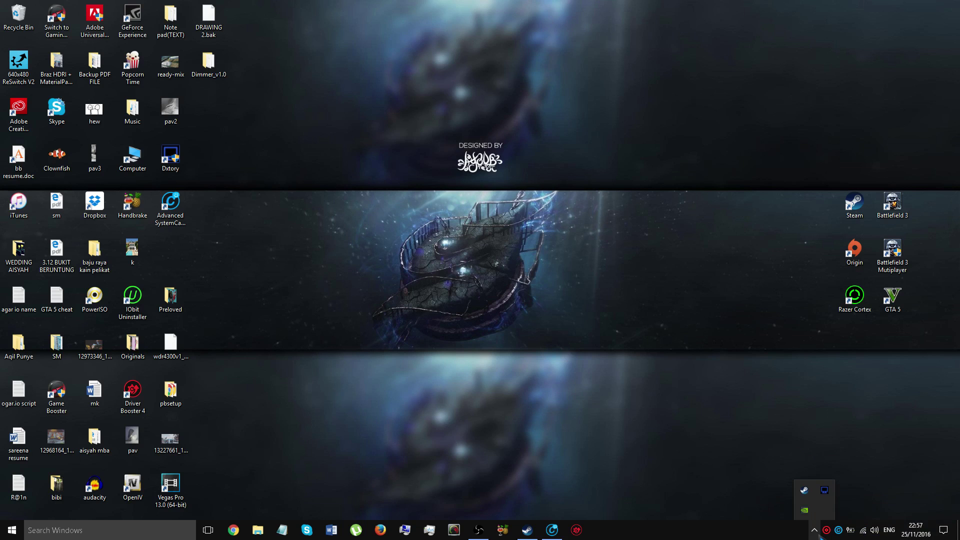
right_click(679, 359)
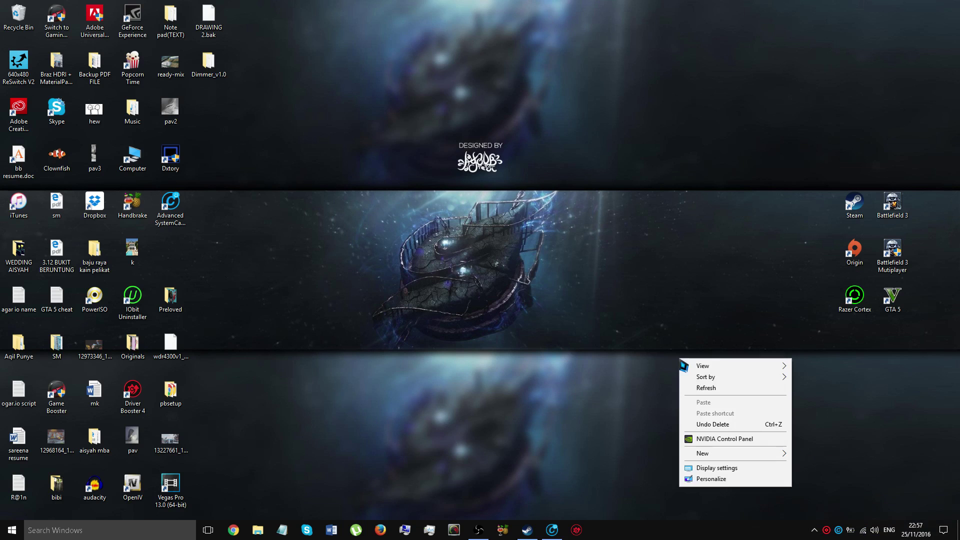
left_click(696, 388)
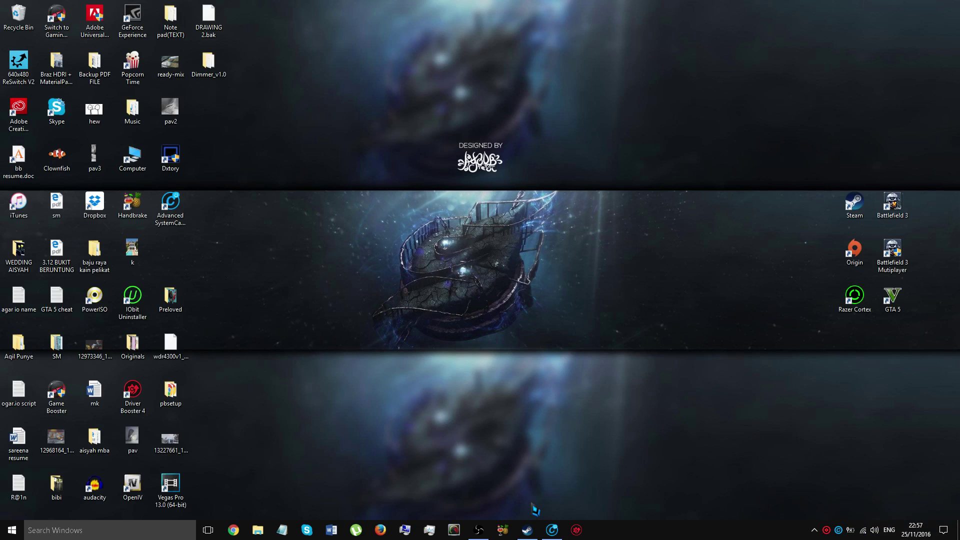
left_click(481, 532)
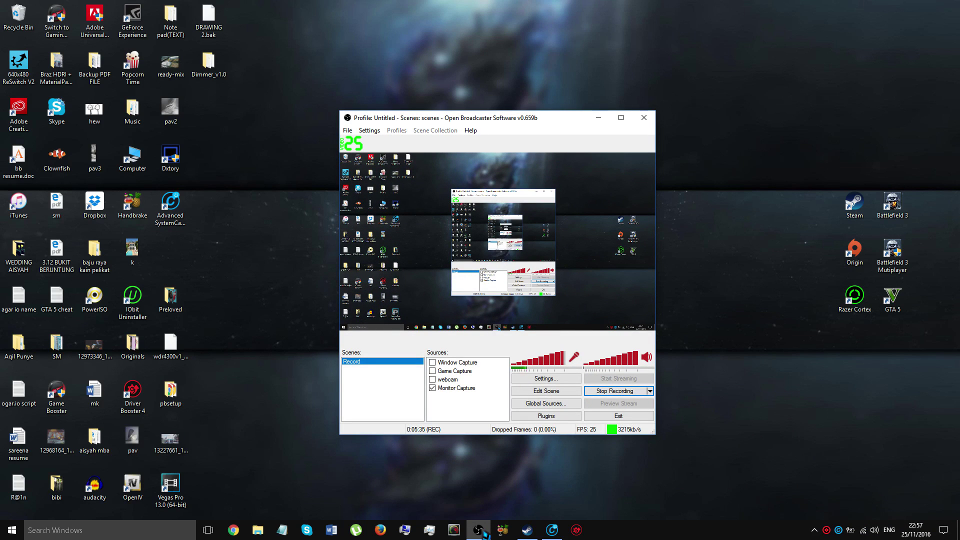
- Check that GeForce Experience's Drivers page lists Game Ready Driver 375.95 as latest, then close the app
left_click(481, 532)
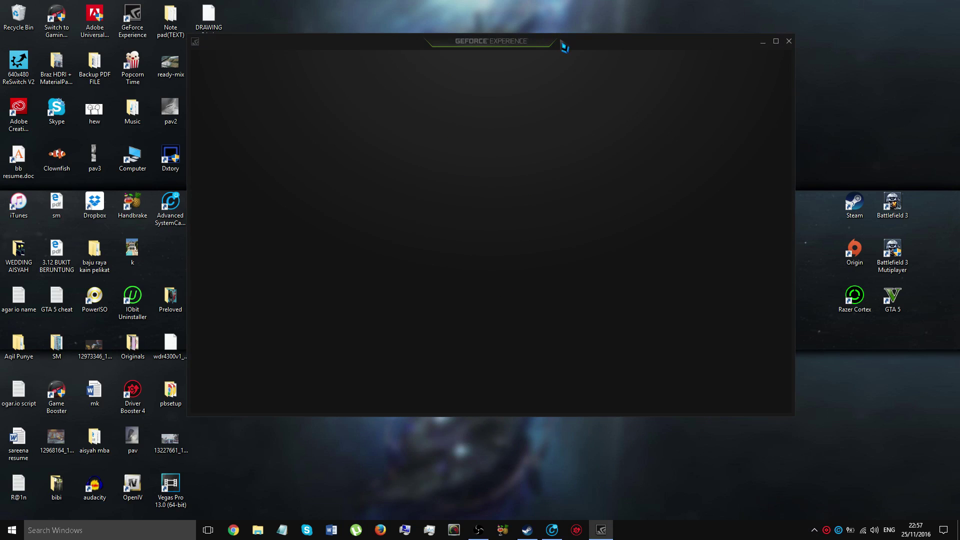
left_click_drag(564, 46, 573, 74)
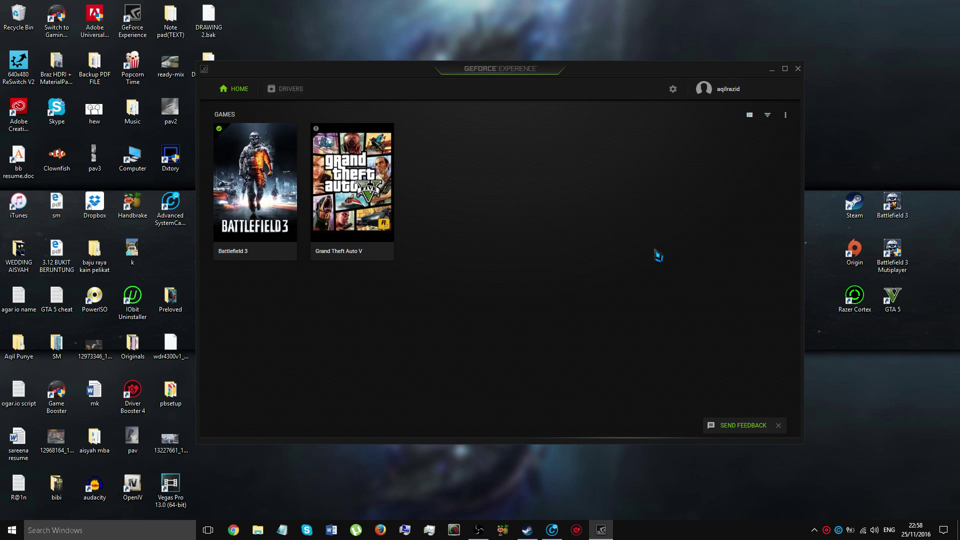
left_click(295, 89)
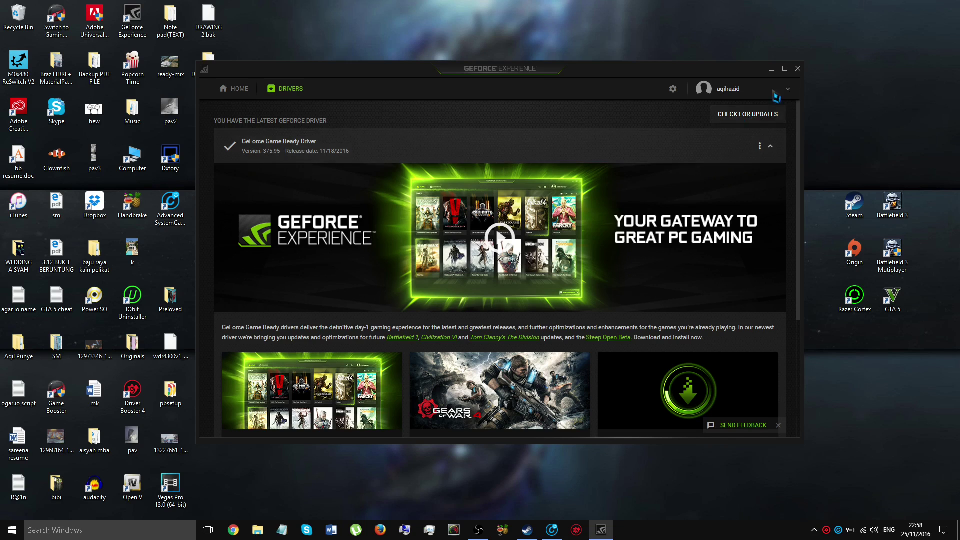
left_click(798, 69)
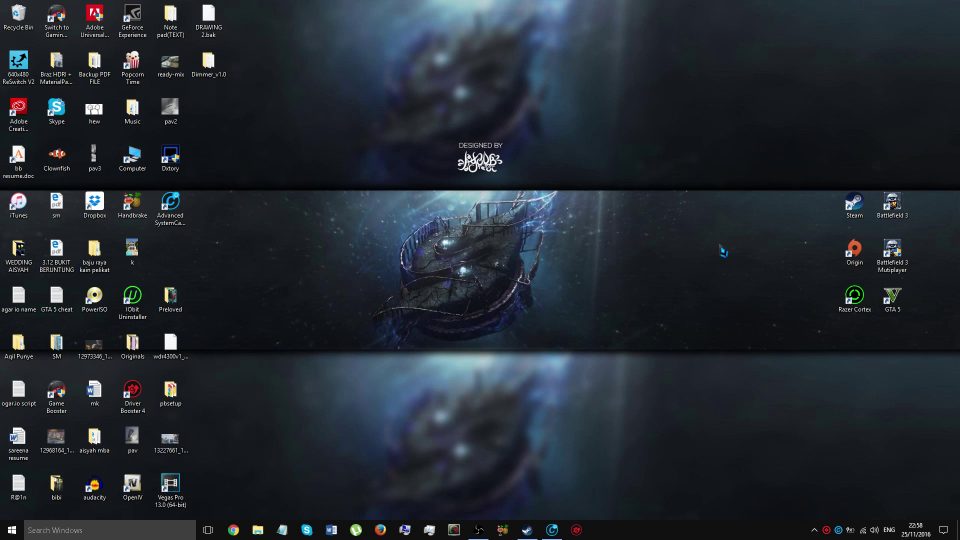
- Open Advanced SystemCare 10 and browse its Protect, Clean & Optimize and Toolbox pages
left_click(179, 206)
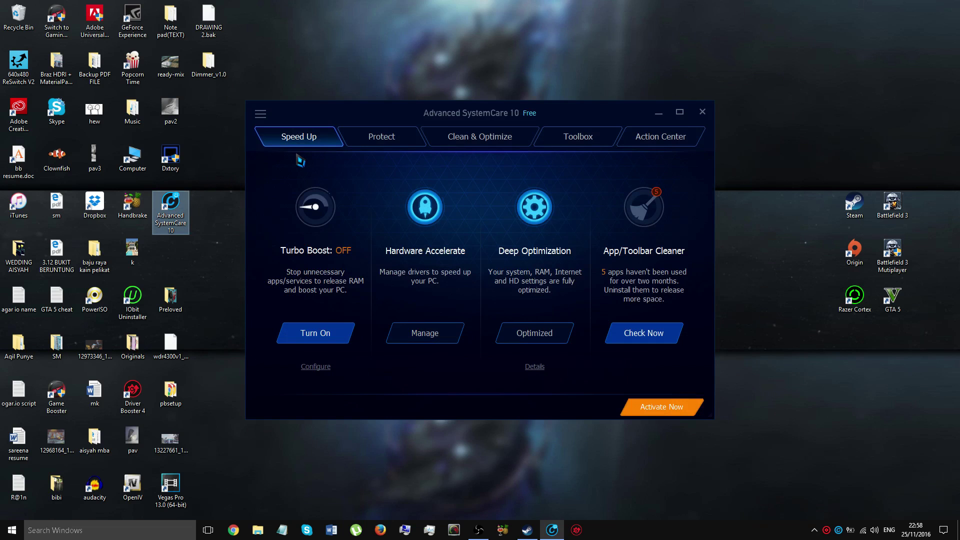
left_click(376, 134)
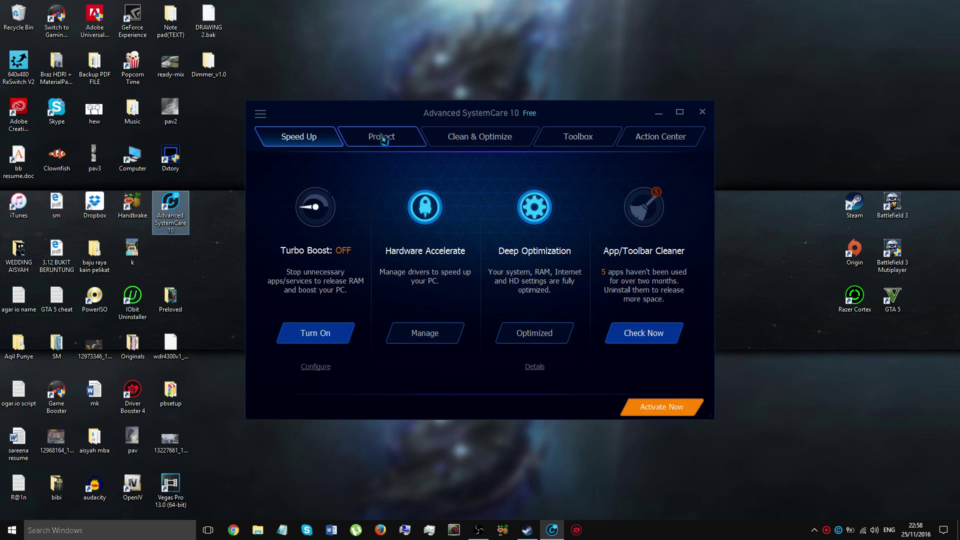
left_click(463, 143)
left_click(571, 145)
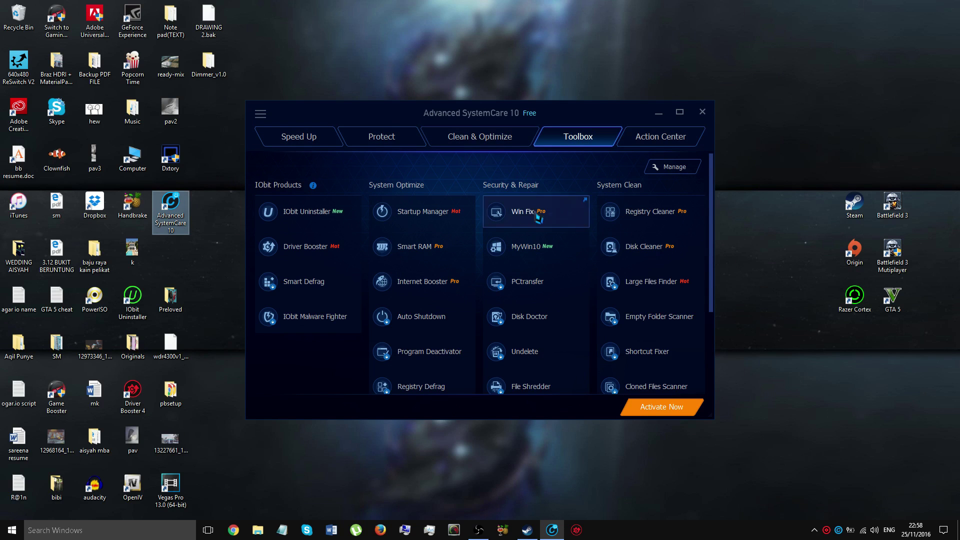
scroll(440, 285, "down", 3)
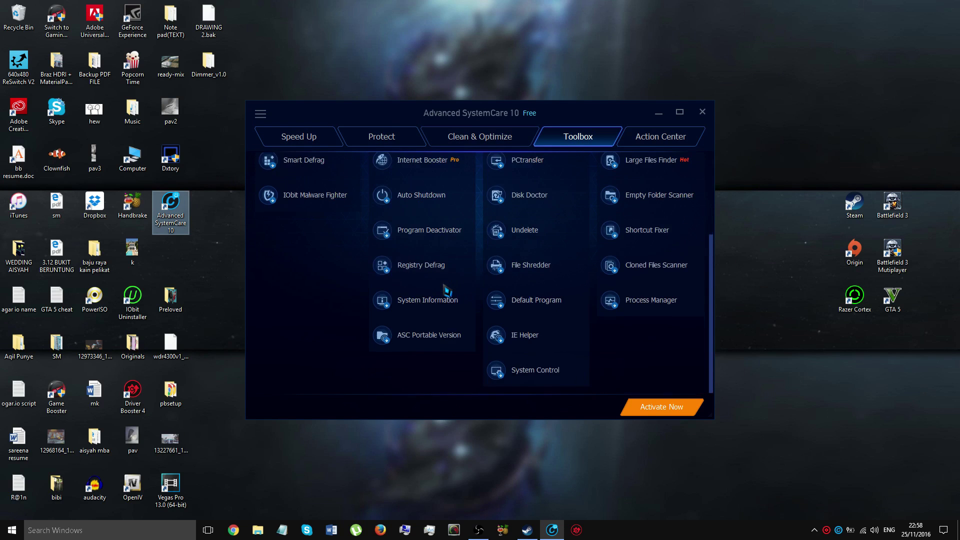
scroll(447, 290, "up", 3)
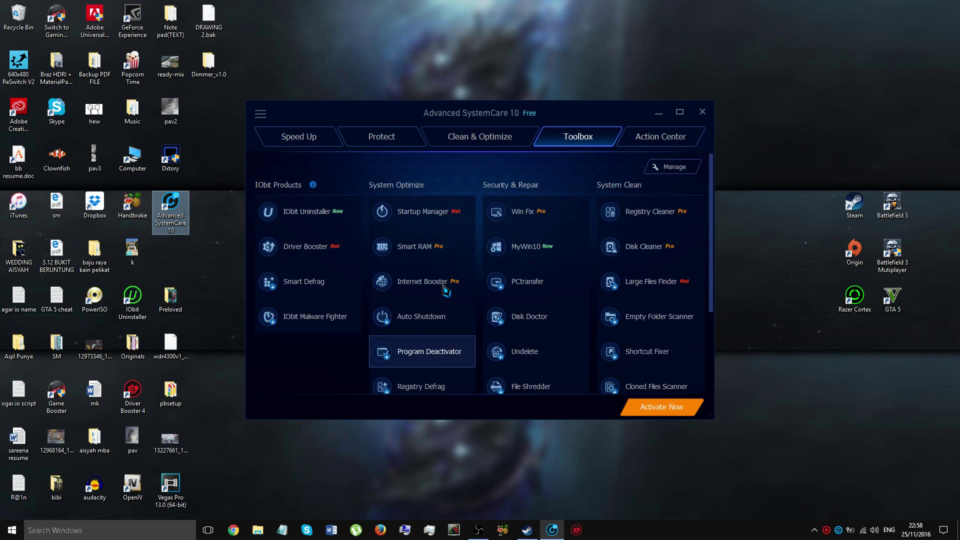
- Launch Driver Booster 4 from the Toolbox and close Advanced SystemCare 10
left_click(328, 251)
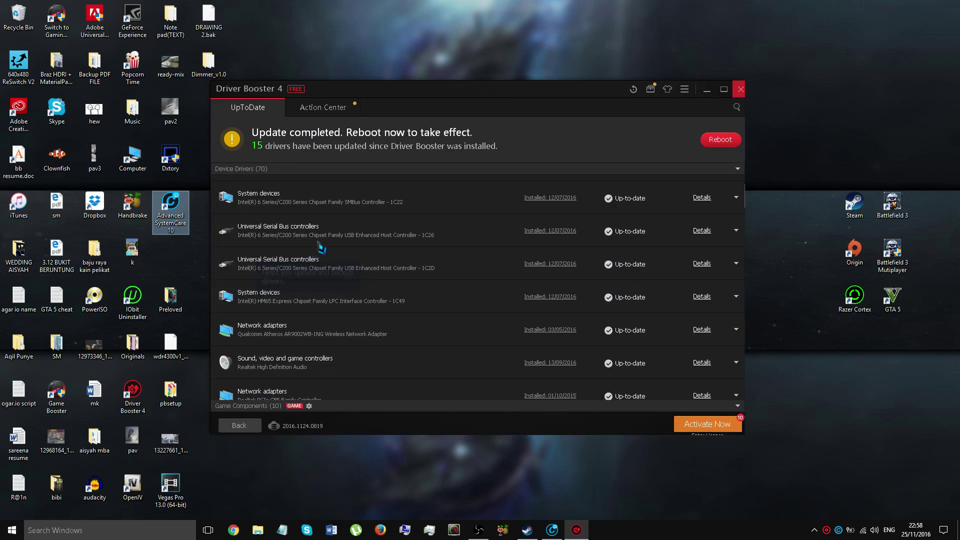
left_click_drag(489, 91, 561, 98)
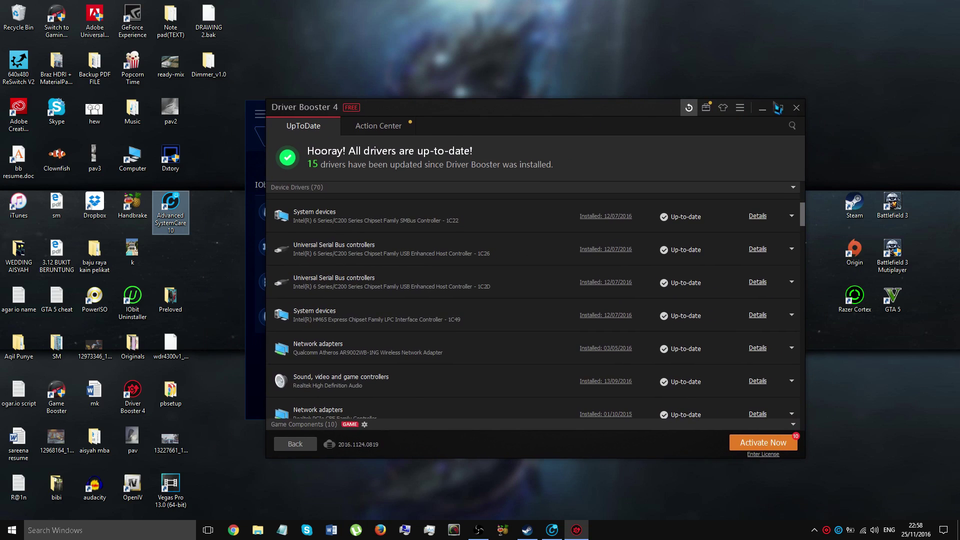
left_click(778, 98)
left_click(702, 112)
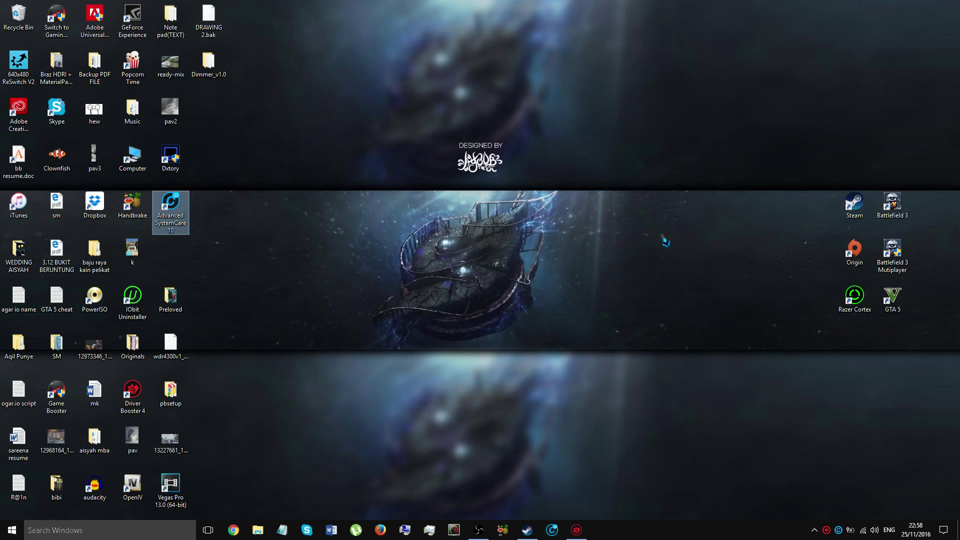
left_click(577, 530)
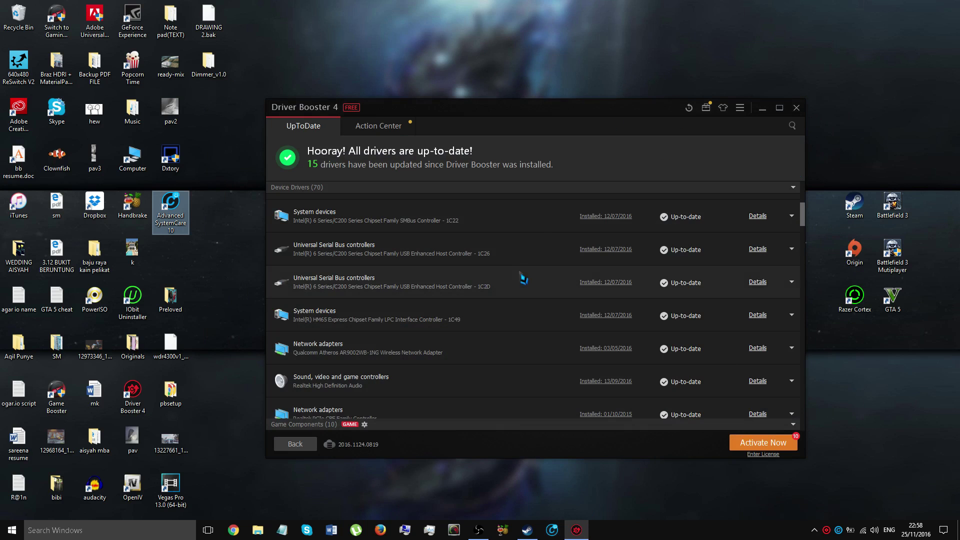
- Scroll through Driver Booster's up-to-date list of 70 drivers and game components, then close it
scroll(540, 250, "down", 12)
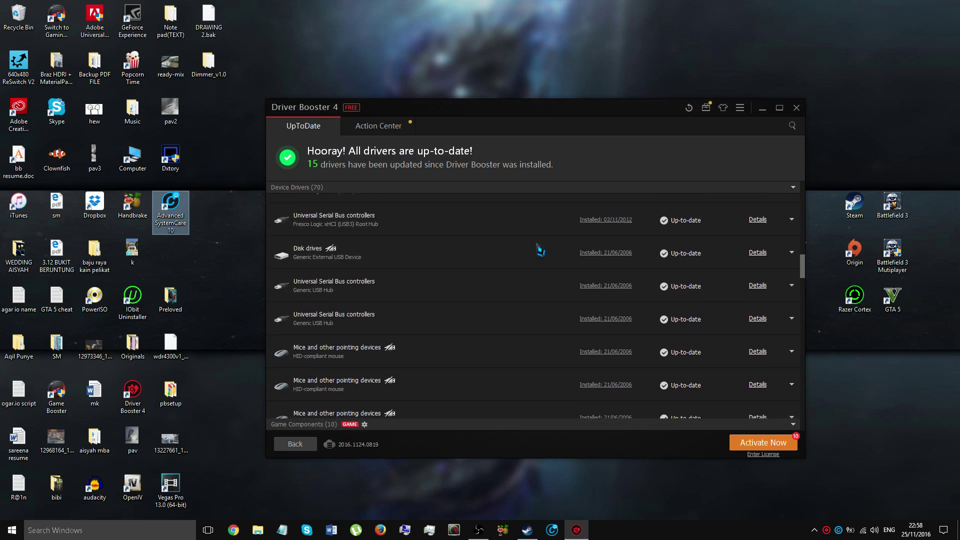
scroll(659, 269, "down", 9)
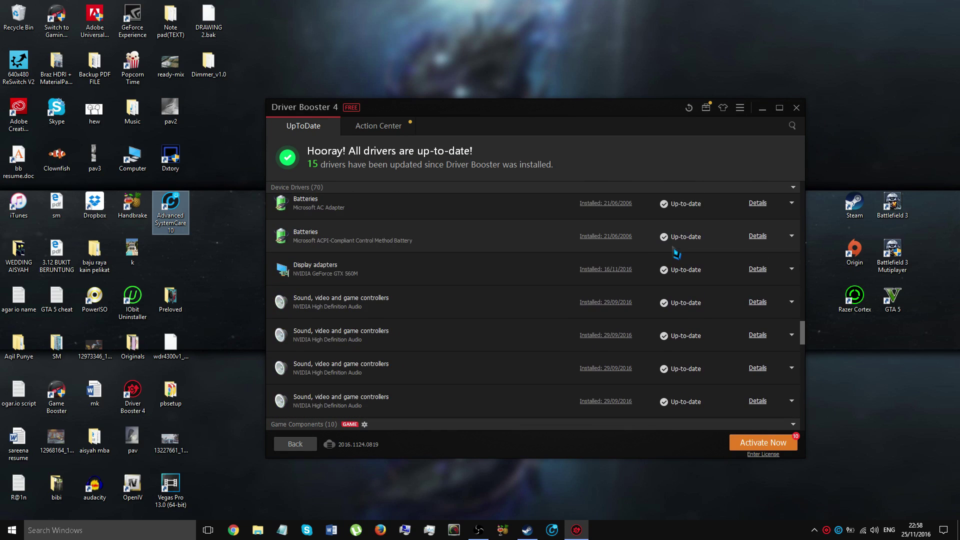
scroll(676, 257, "down", 4)
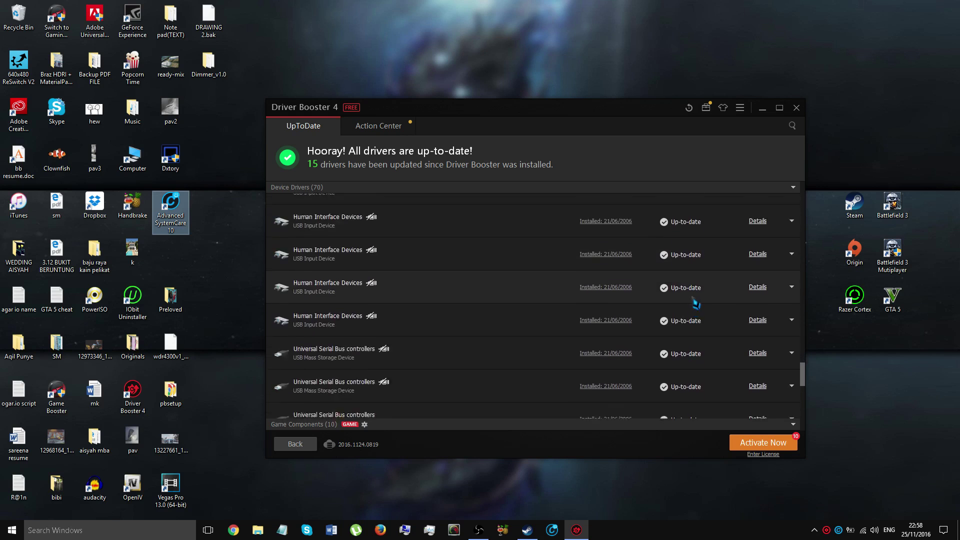
scroll(696, 304, "down", 15)
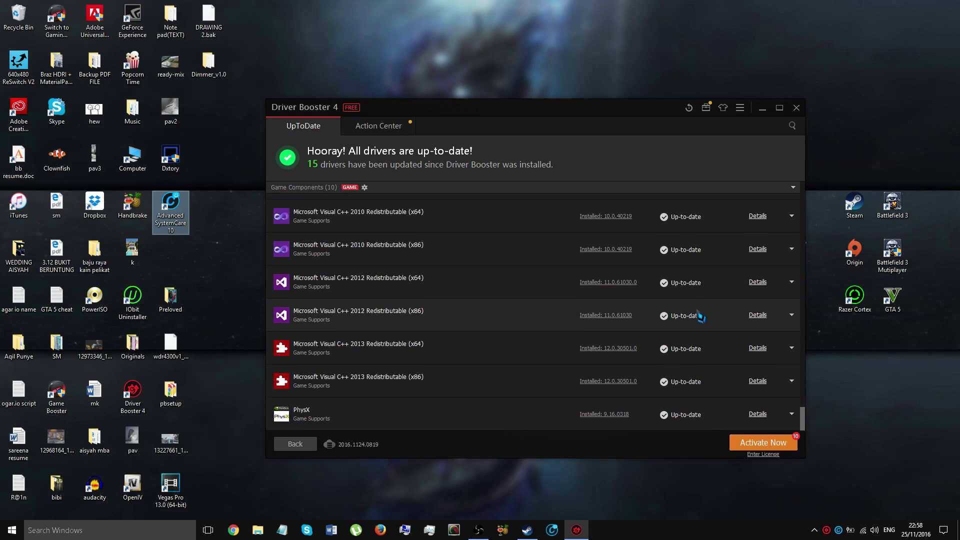
left_click_drag(800, 420, 760, 220)
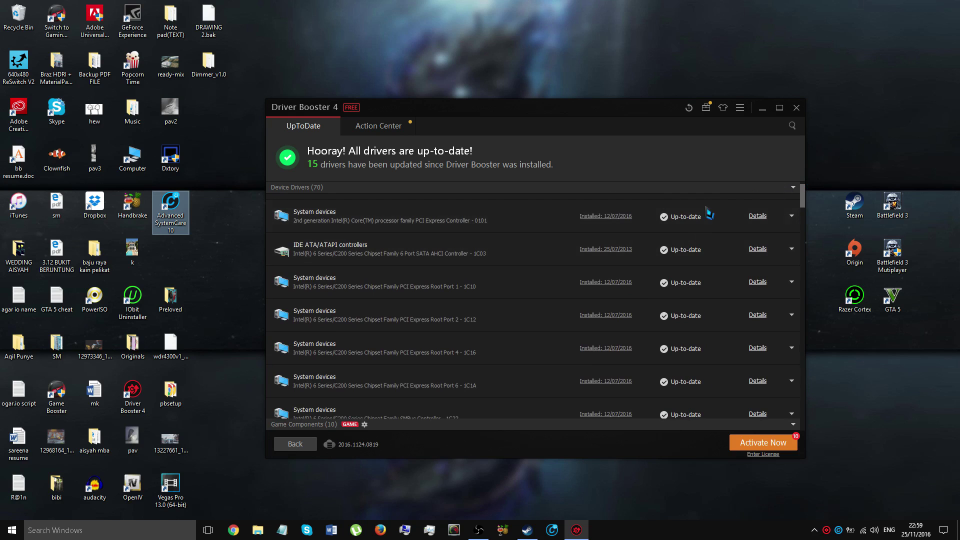
left_click(797, 107)
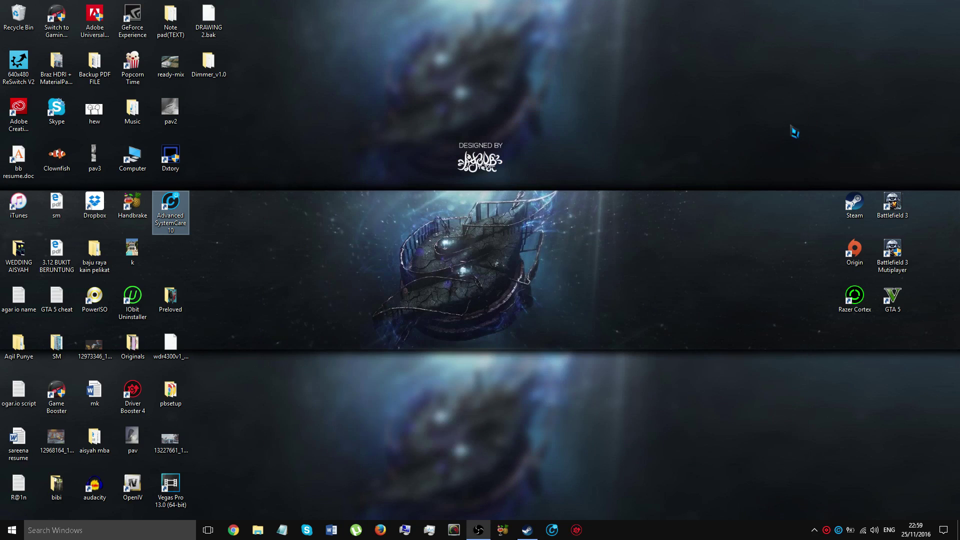
- Reopen Advanced SystemCare 10 and turn on Turbo Boost to free RAM
left_click(525, 535)
left_click(525, 535)
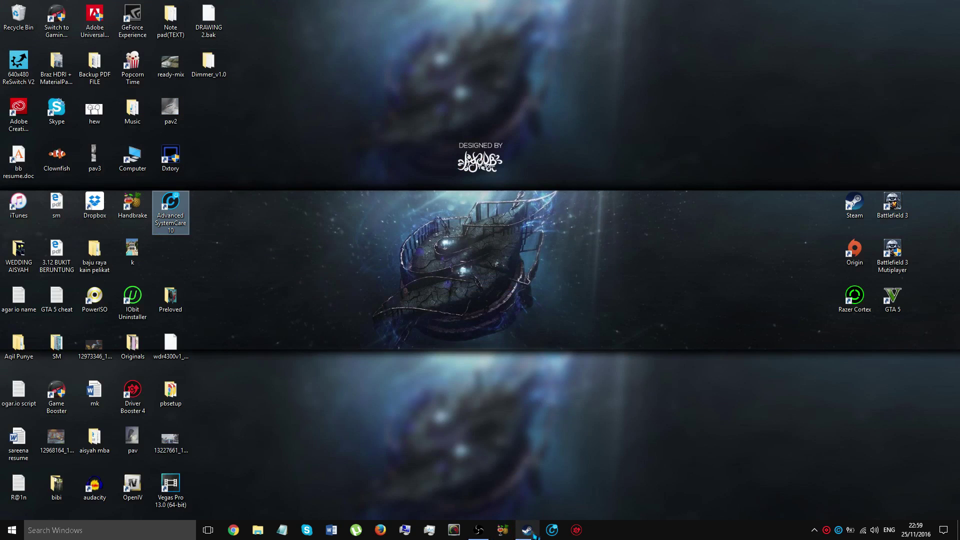
left_click(552, 531)
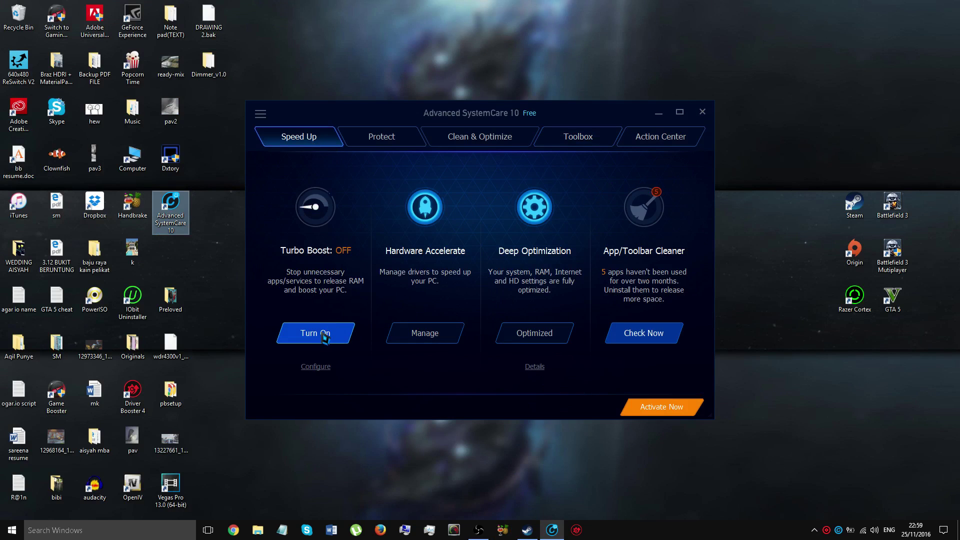
left_click(330, 336)
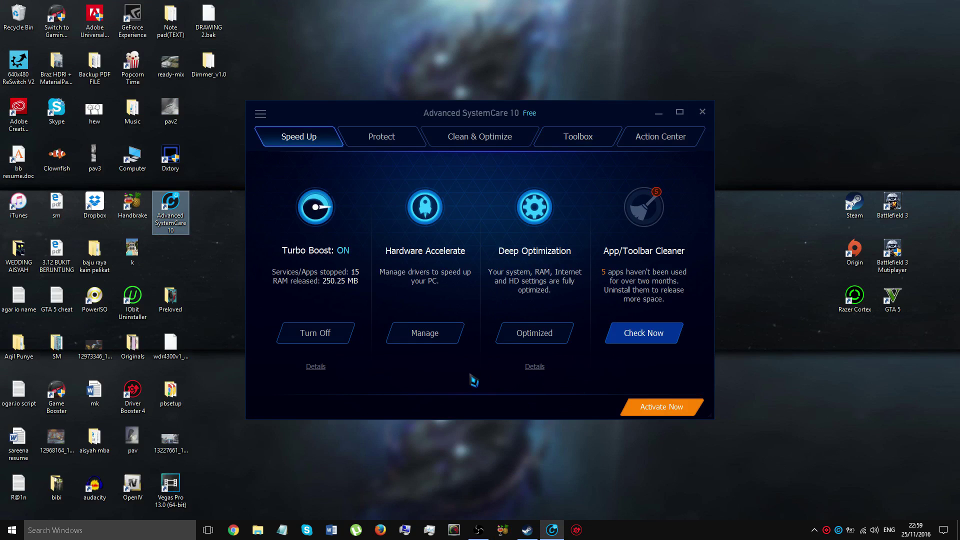
- Review the optimized items, optimize the one remaining Deep Optimization item, and minimize the window
left_click(540, 337)
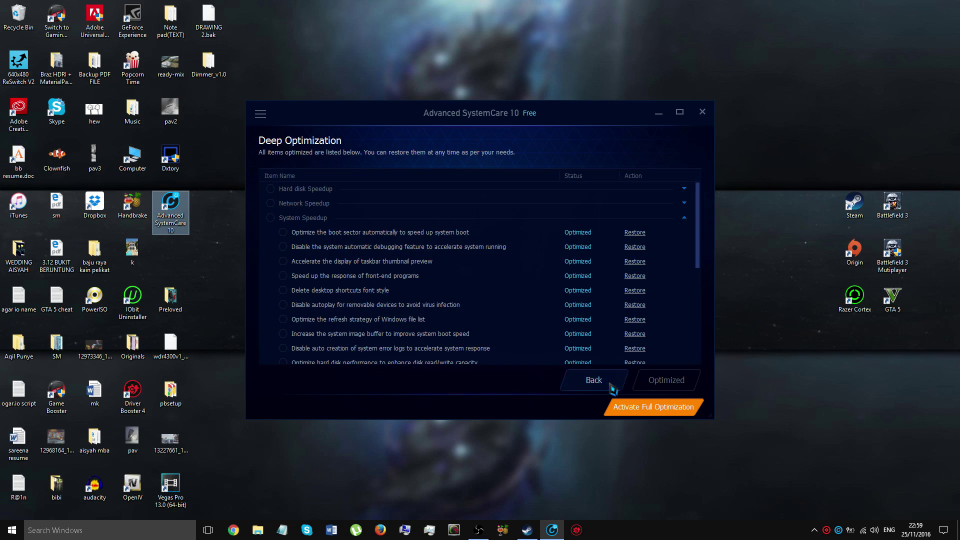
left_click(594, 381)
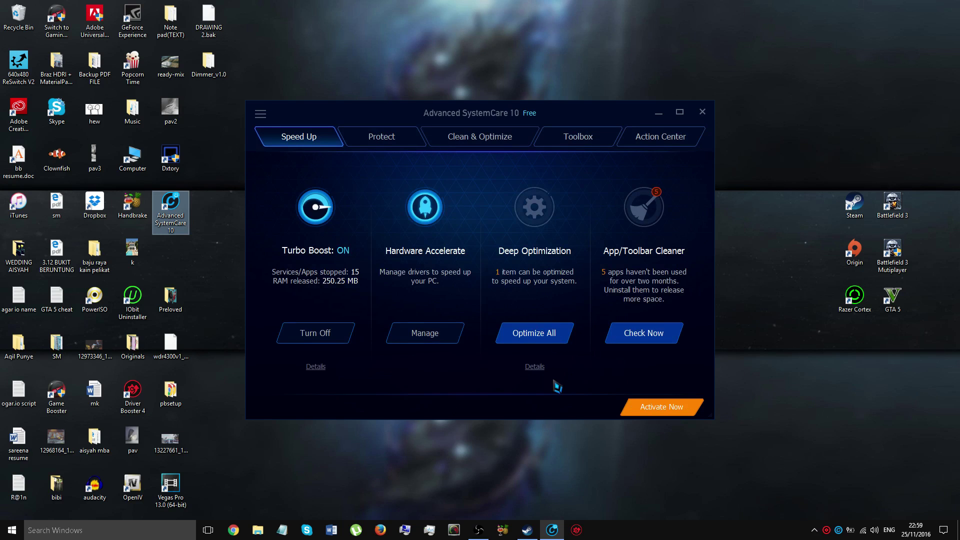
left_click(528, 339)
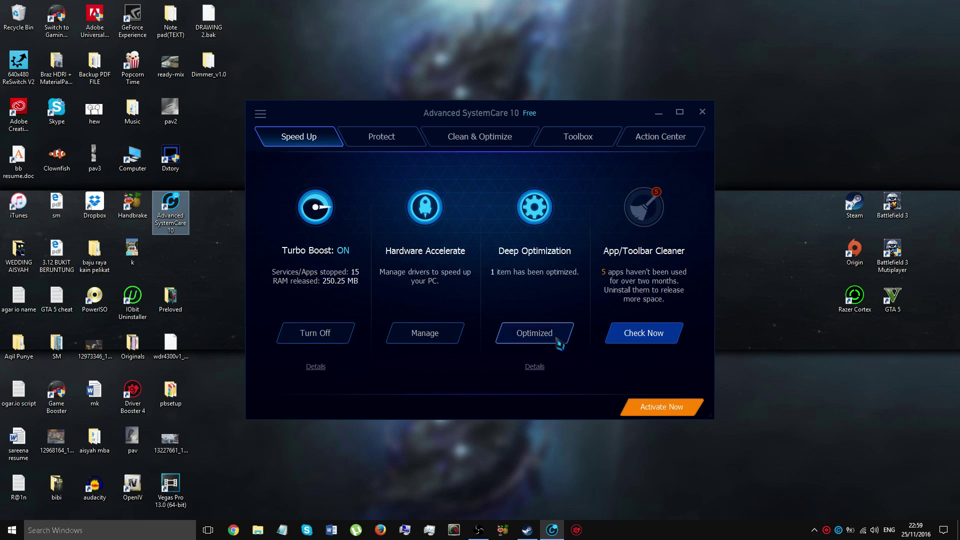
left_click(660, 115)
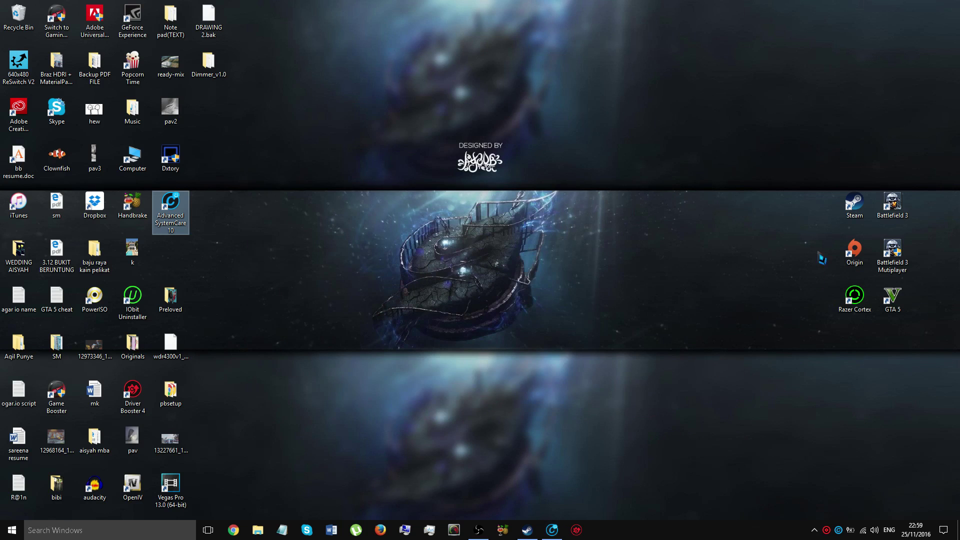
- Start Steam from the desktop, maximize its Library, and play Grand Theft Auto V's story mode
left_click(852, 203)
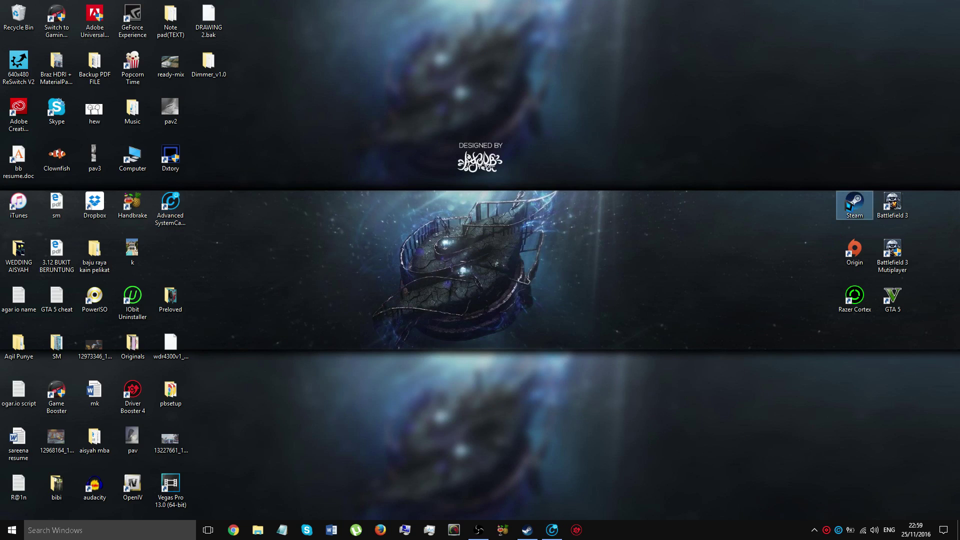
double_click(851, 202)
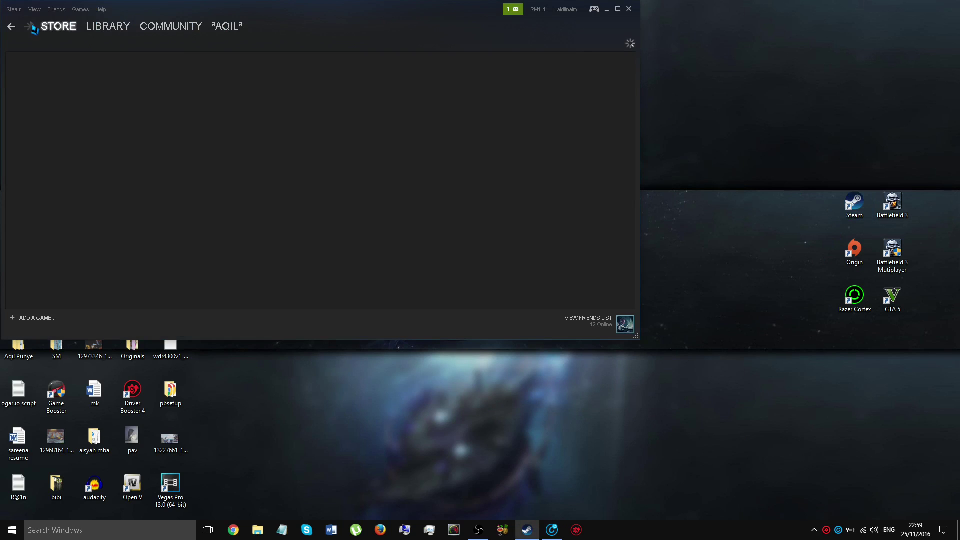
left_click(108, 28)
double_click(322, 17)
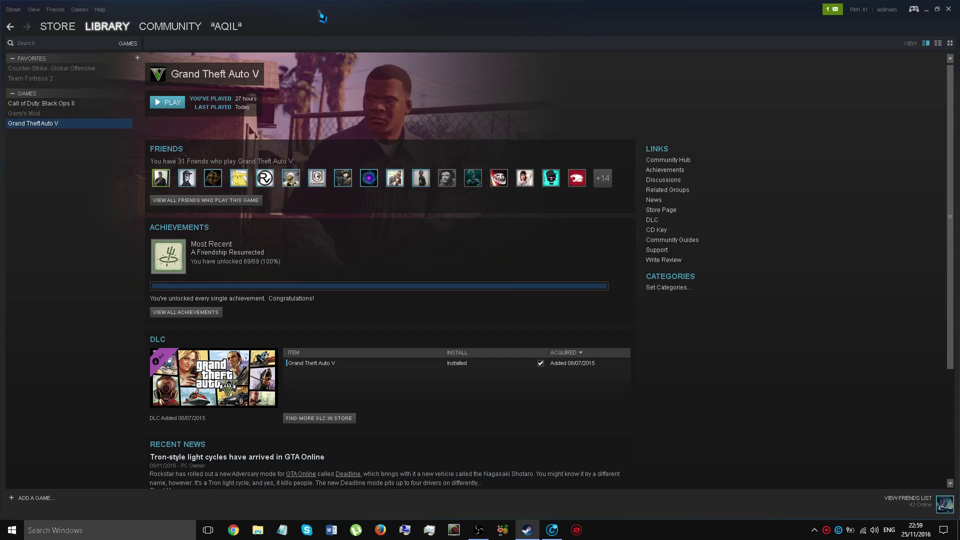
left_click(178, 106)
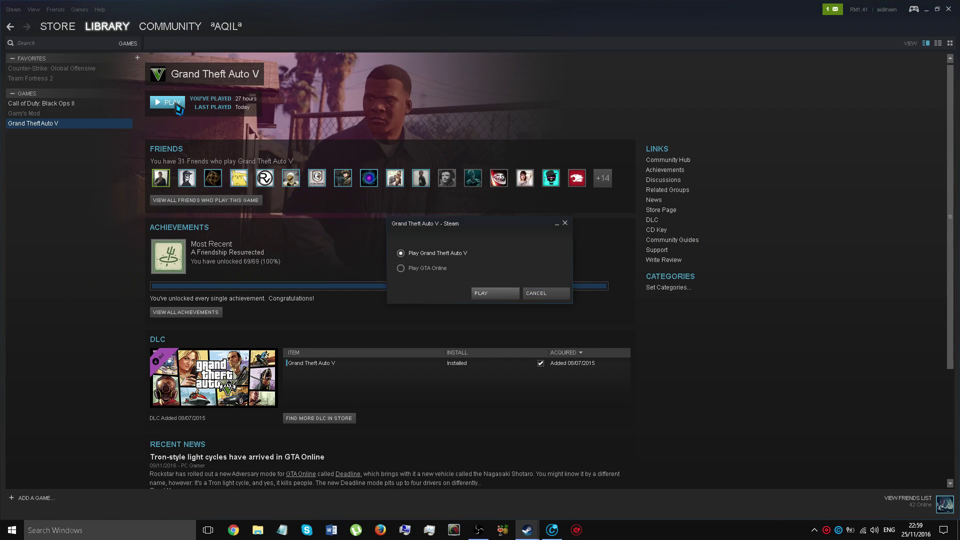
left_click(498, 297)
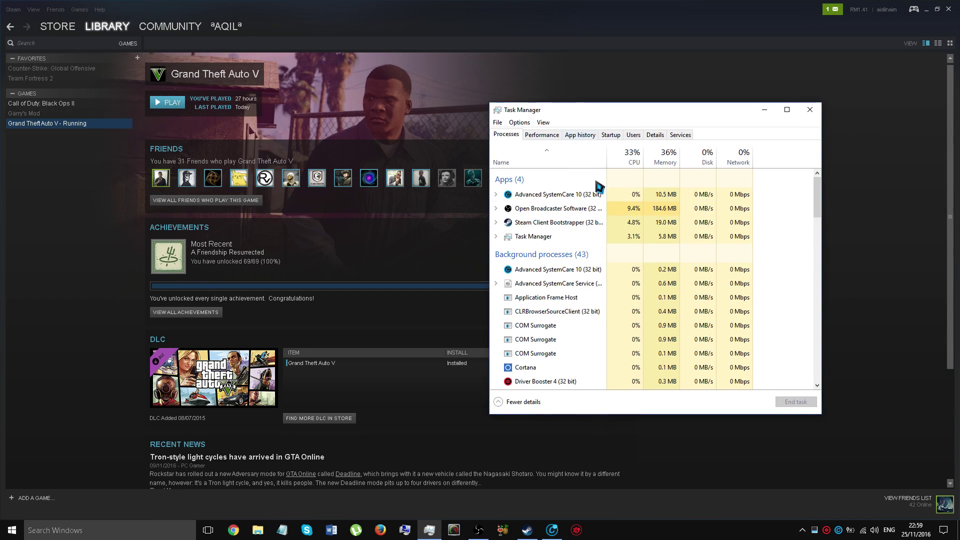
- Select the Grand Theft Auto V Launcher process in Task Manager, then close Task Manager and minimize Steam
scroll(600, 292, "down", 5)
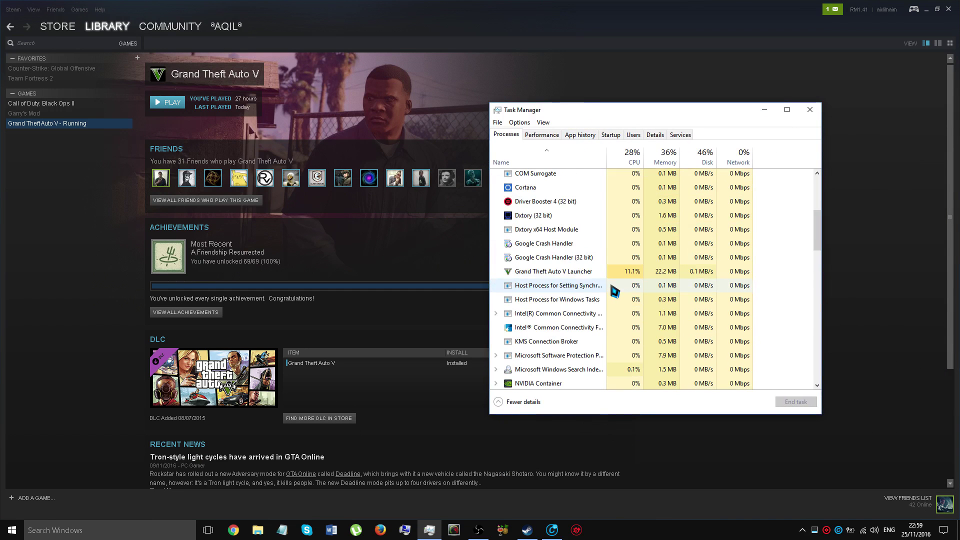
left_click(585, 245)
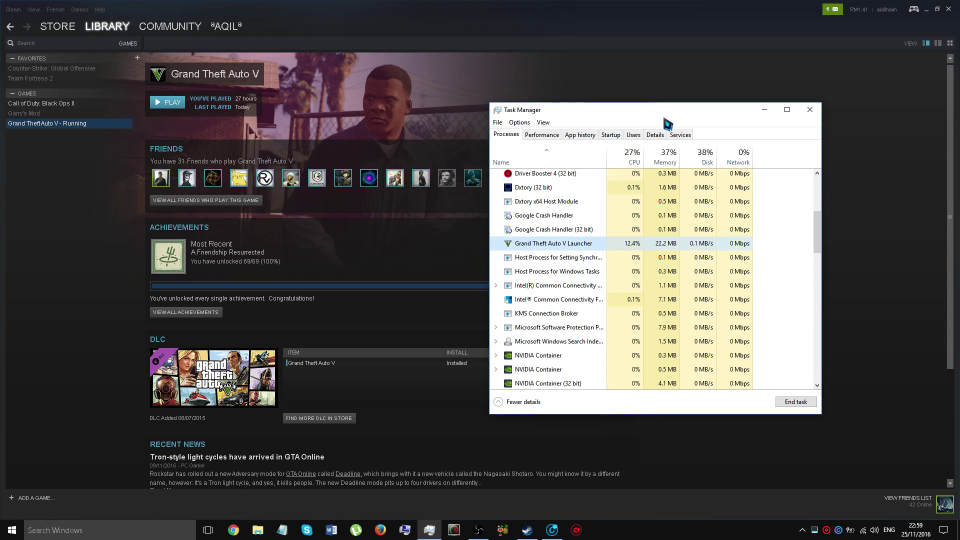
scroll(620, 240, "up", 2)
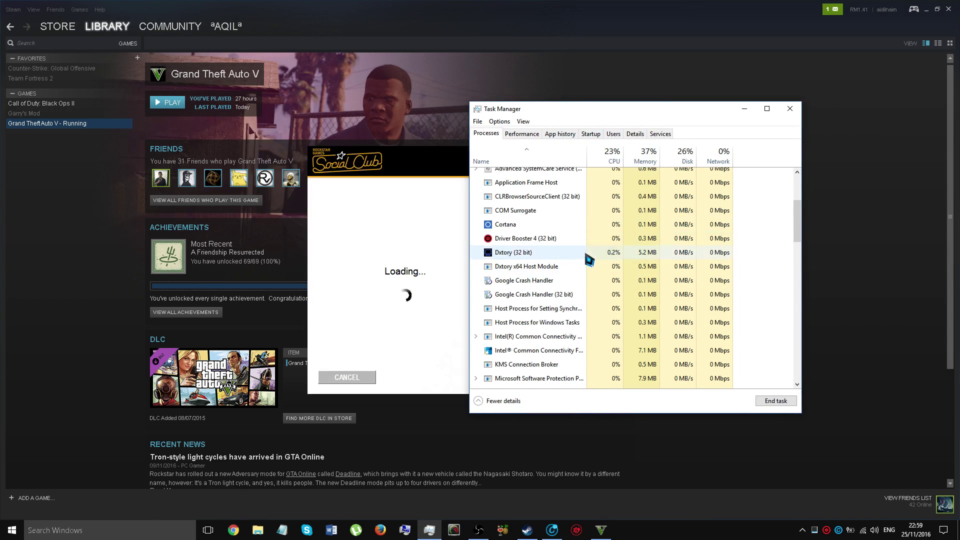
left_click(339, 381)
scroll(570, 311, "down", 2)
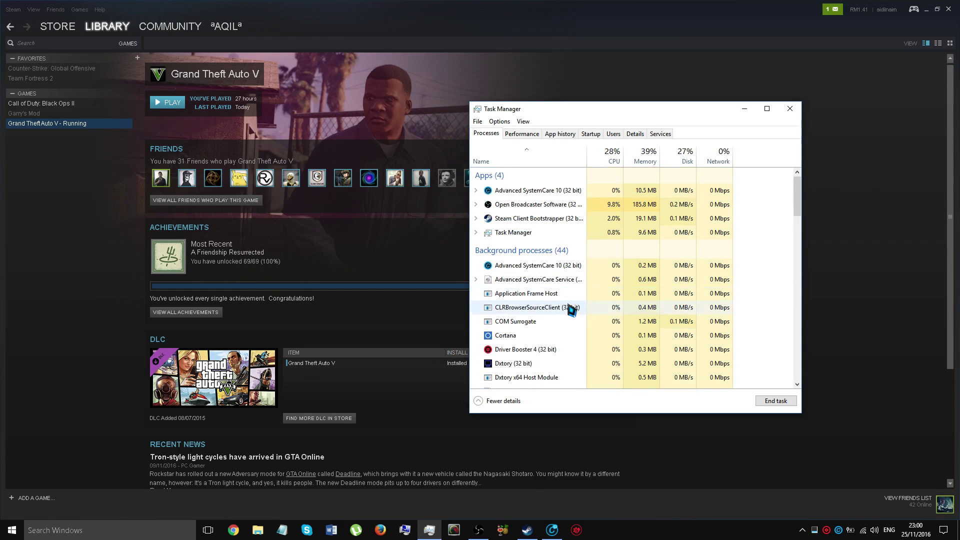
scroll(600, 305, "down", 2)
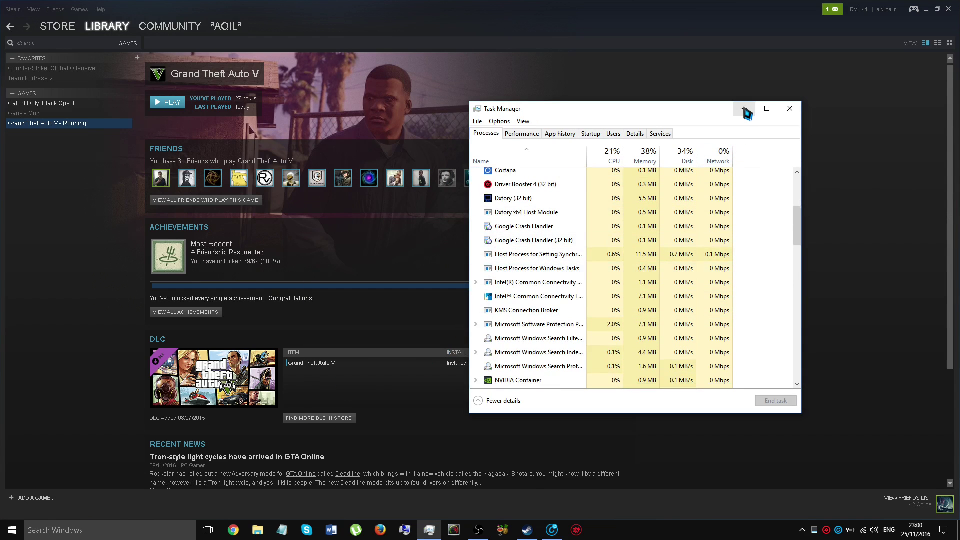
left_click(790, 109)
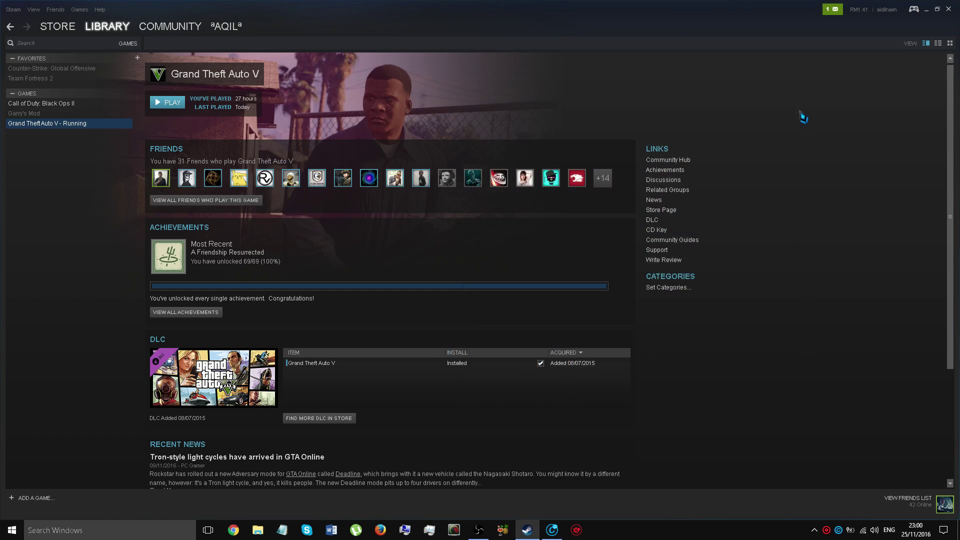
left_click(926, 9)
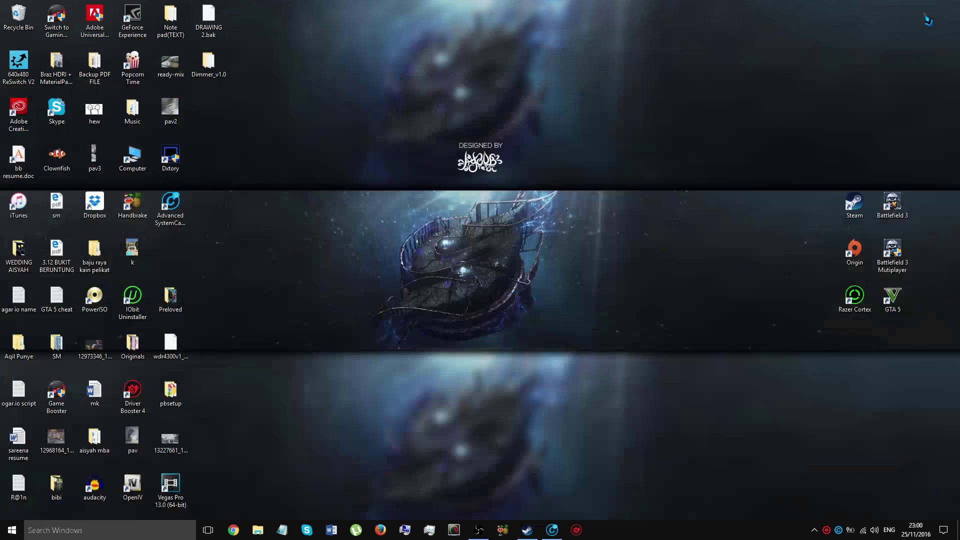
- Apply 'Adjust for best performance' visual effects through System's advanced Performance Options
right_click(13, 531)
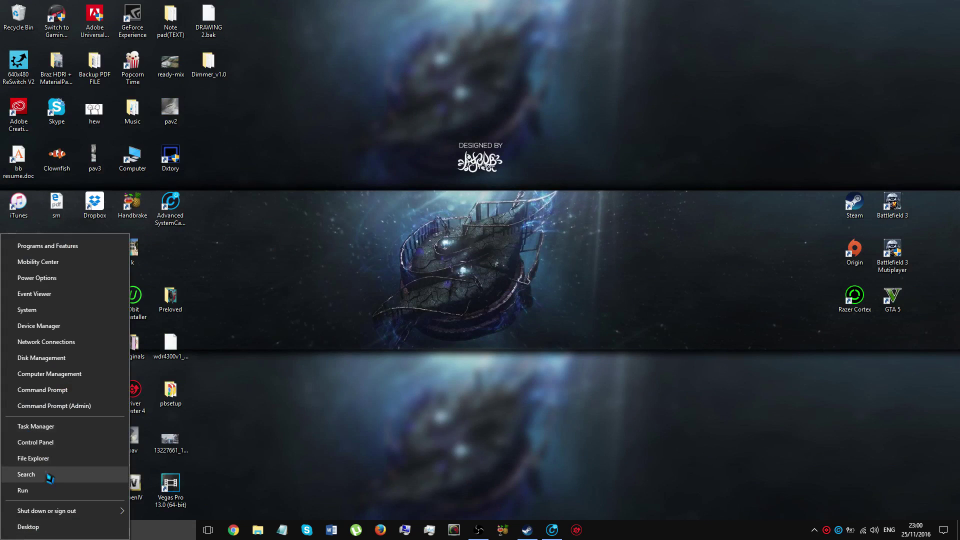
left_click(25, 310)
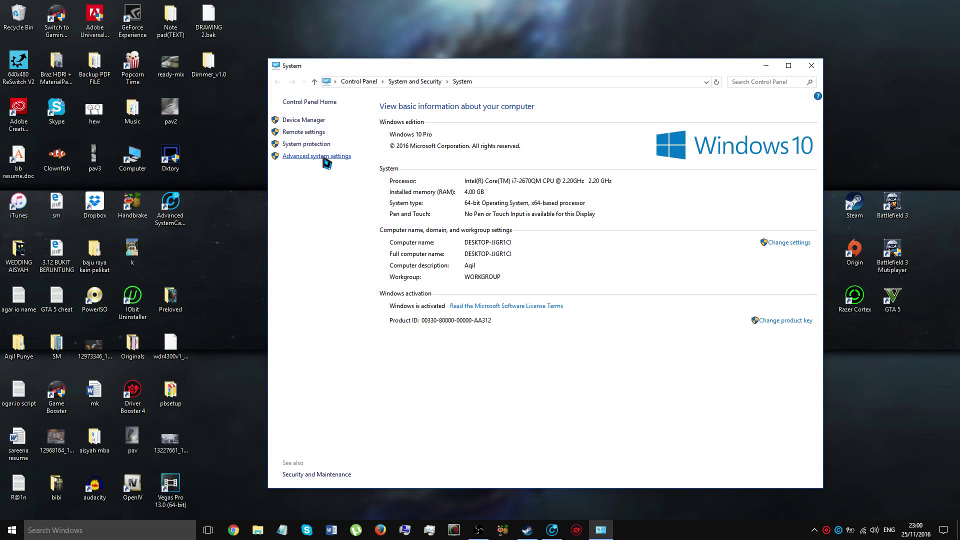
left_click(325, 156)
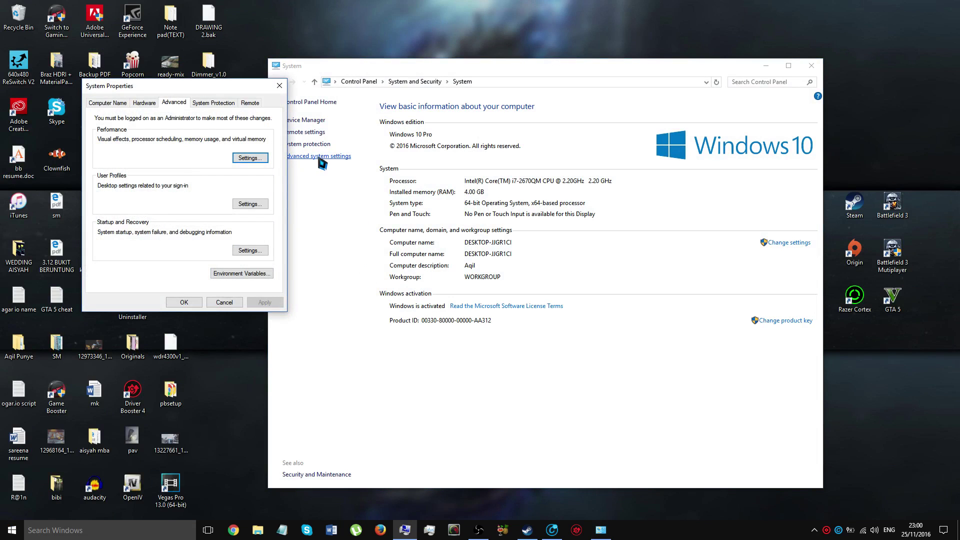
left_click(258, 158)
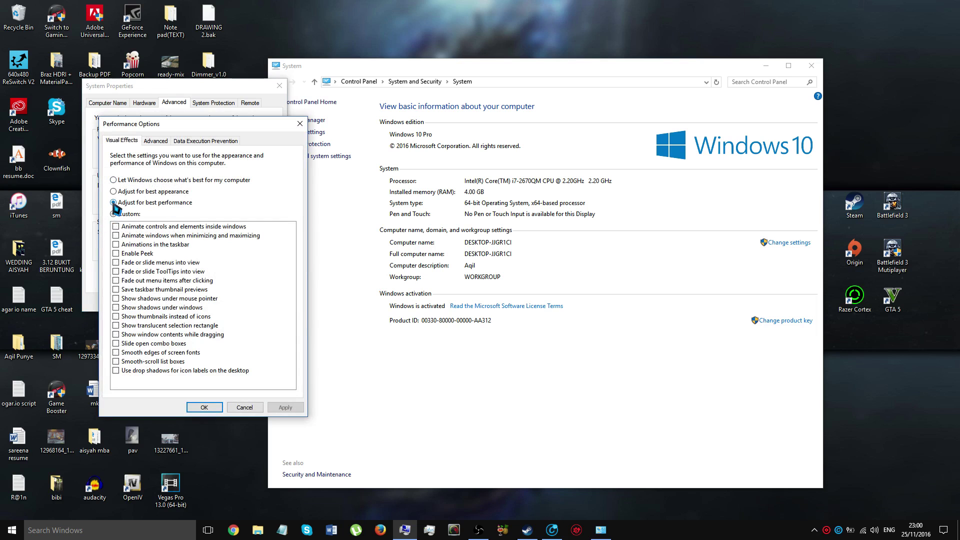
left_click(286, 408)
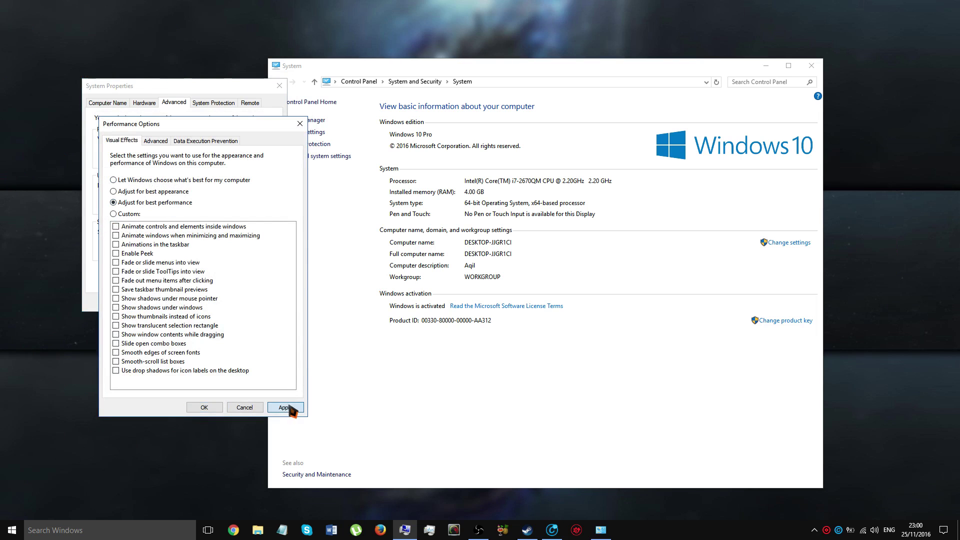
left_click(157, 142)
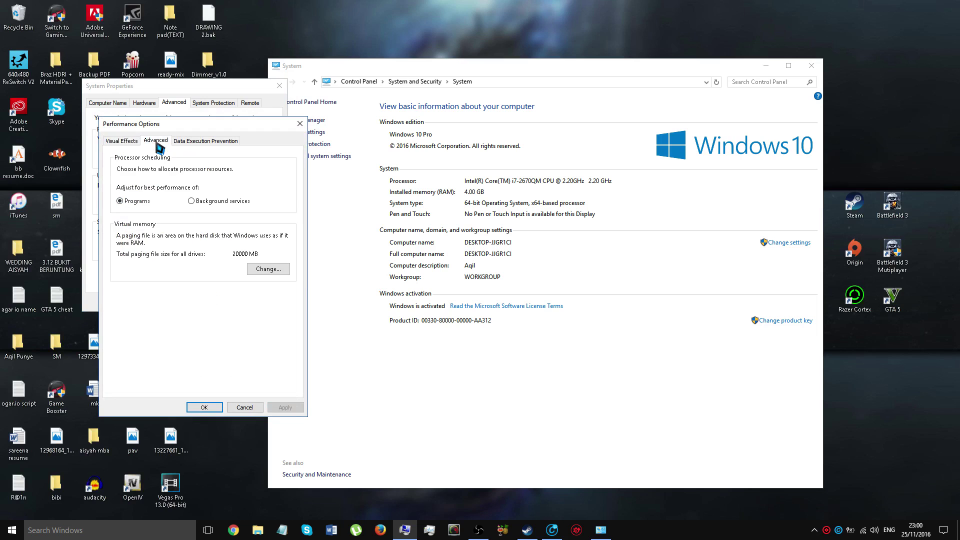
- Open Virtual Memory and review the 10000/15000 MB custom sizes on drives C: and D:
left_click(268, 269)
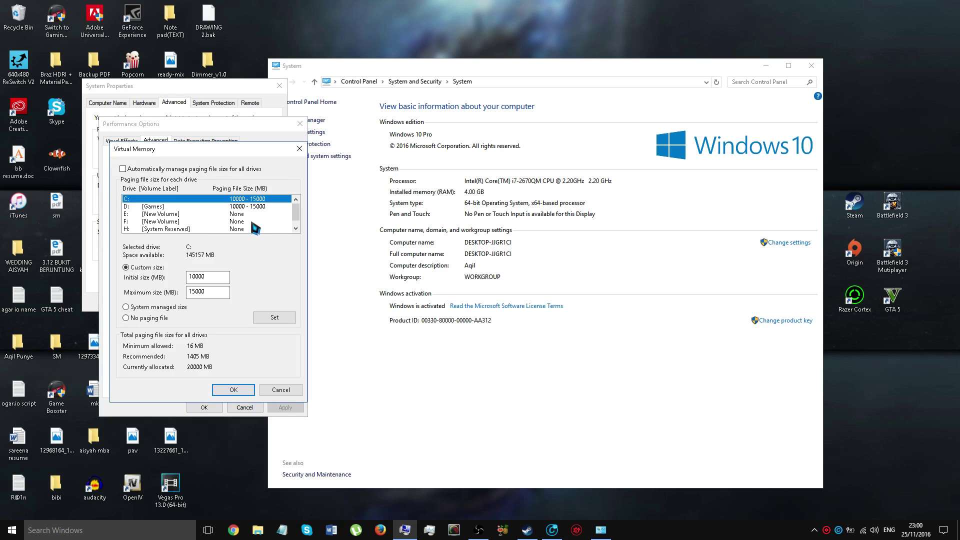
double_click(220, 278)
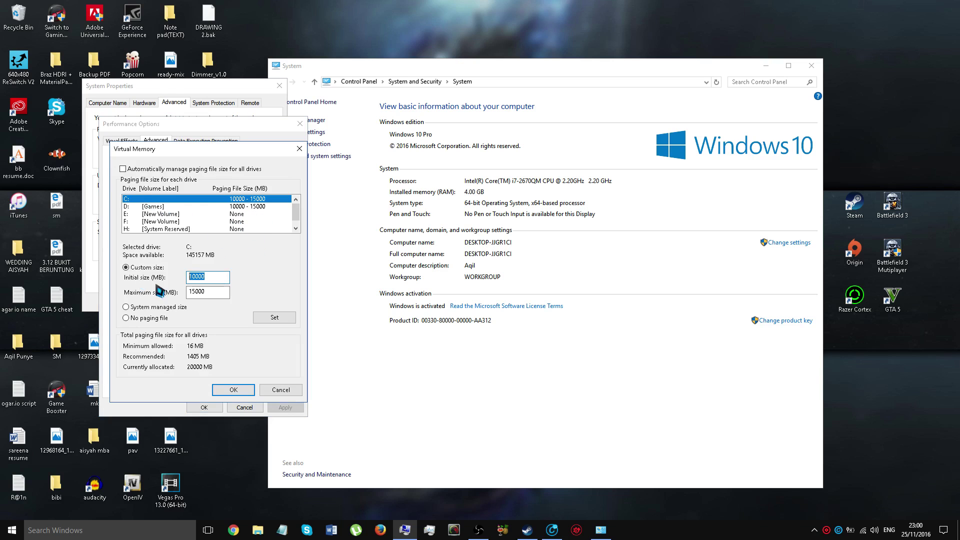
double_click(213, 295)
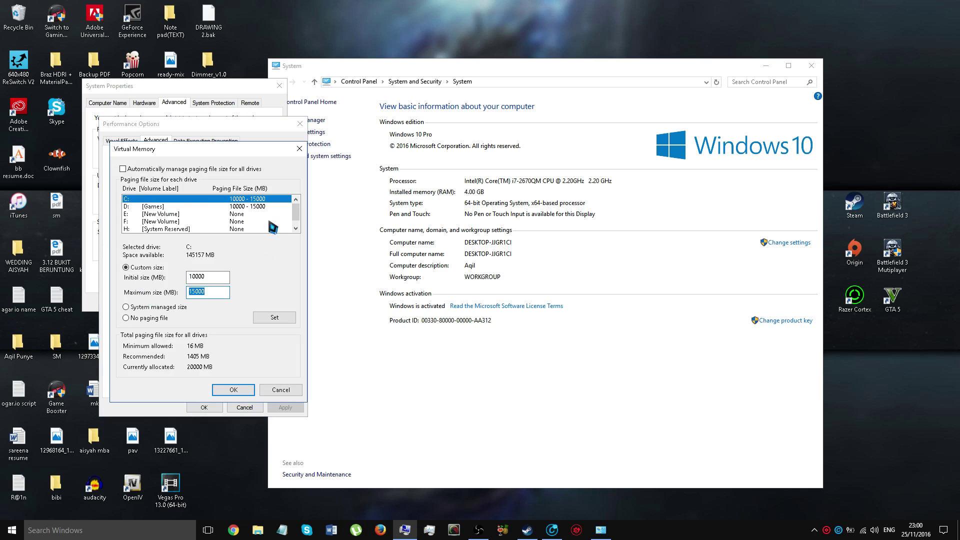
left_click(252, 214)
double_click(223, 278)
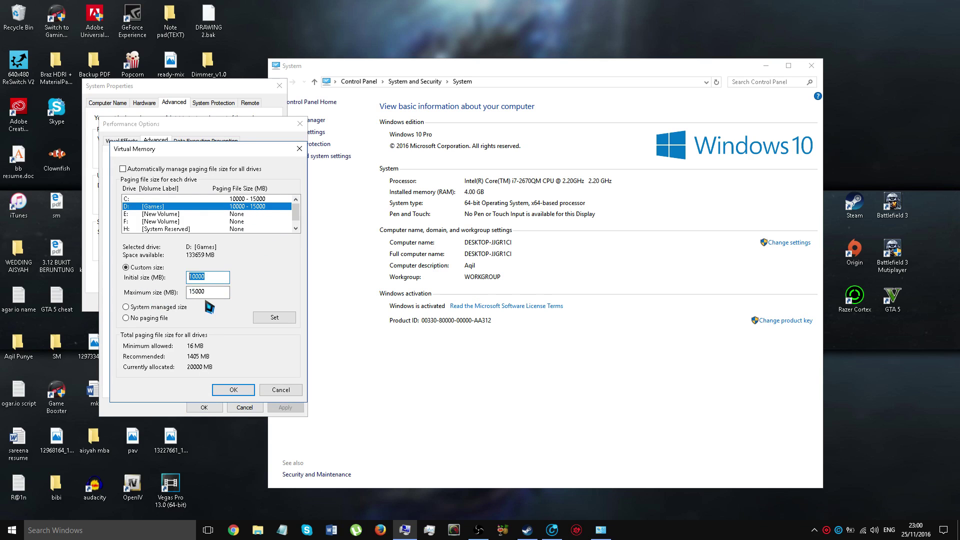
double_click(212, 292)
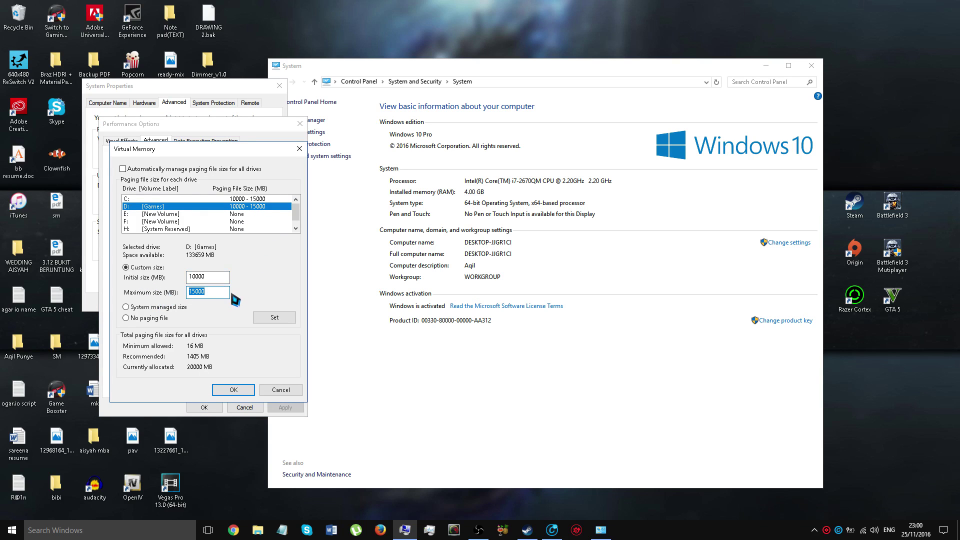
left_click(245, 201)
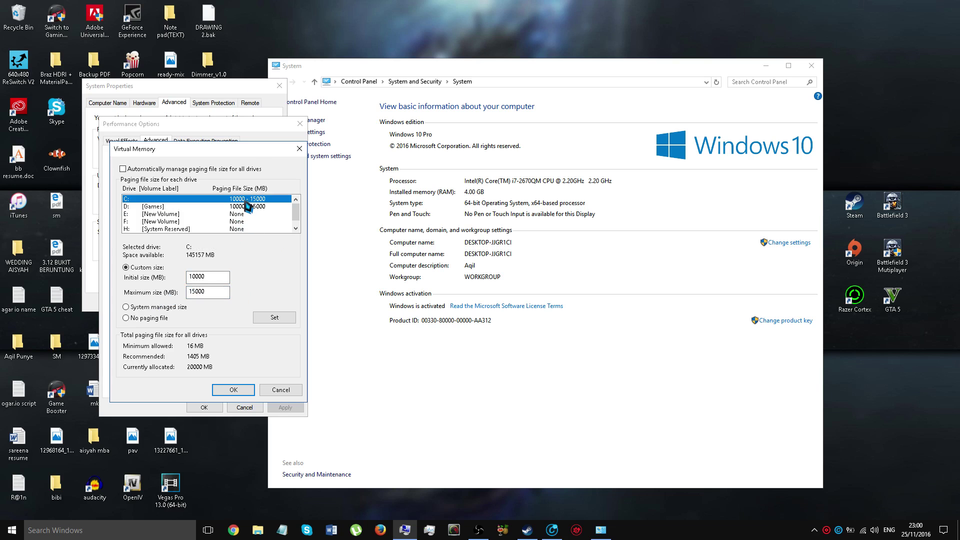
left_click_drag(228, 149, 253, 144)
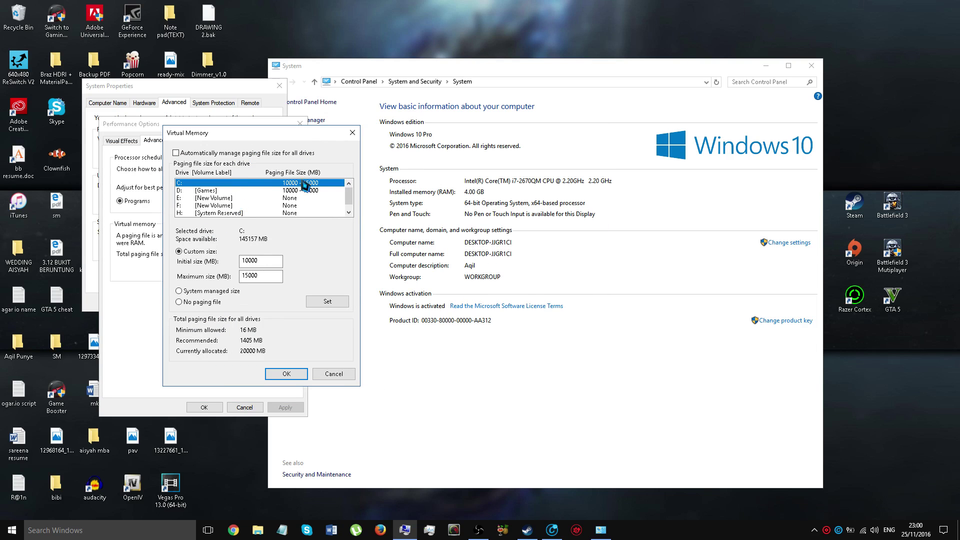
- Compare both drives and set the custom 10000–15000 MB paging size on drive C:
left_click(250, 191)
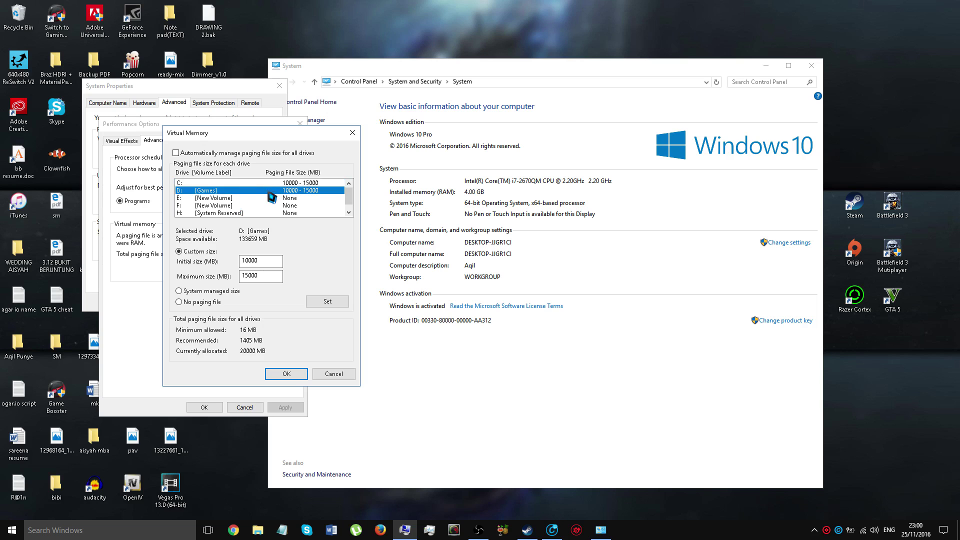
key("Up")
key("Down")
key("Up")
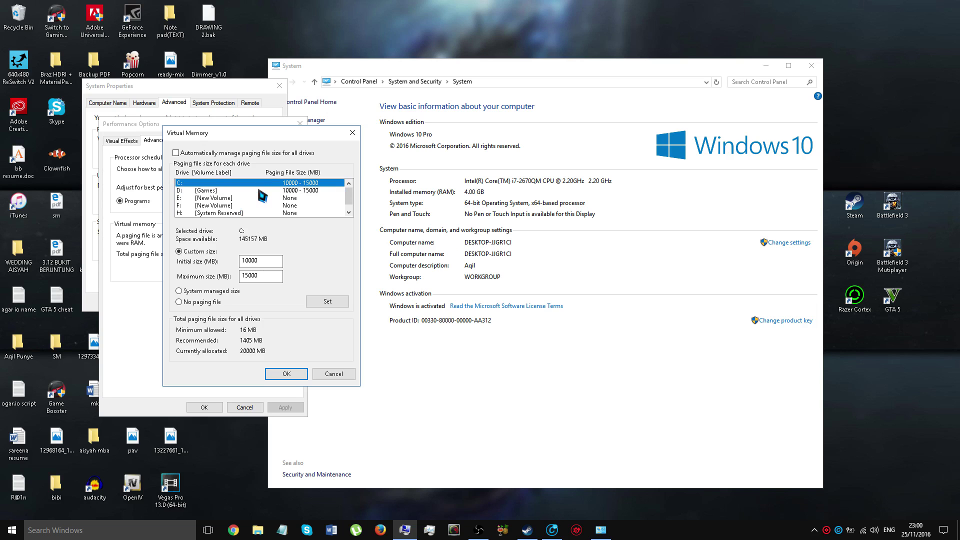
key("Down")
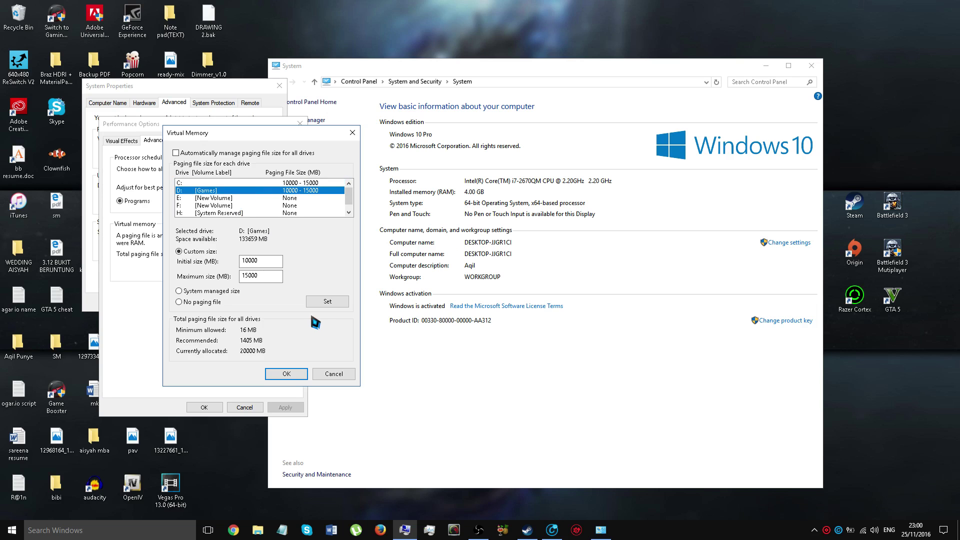
left_click(297, 183)
- Confirm the Virtual Memory, Performance Options and System Properties dialogs and close the System window
left_click(286, 374)
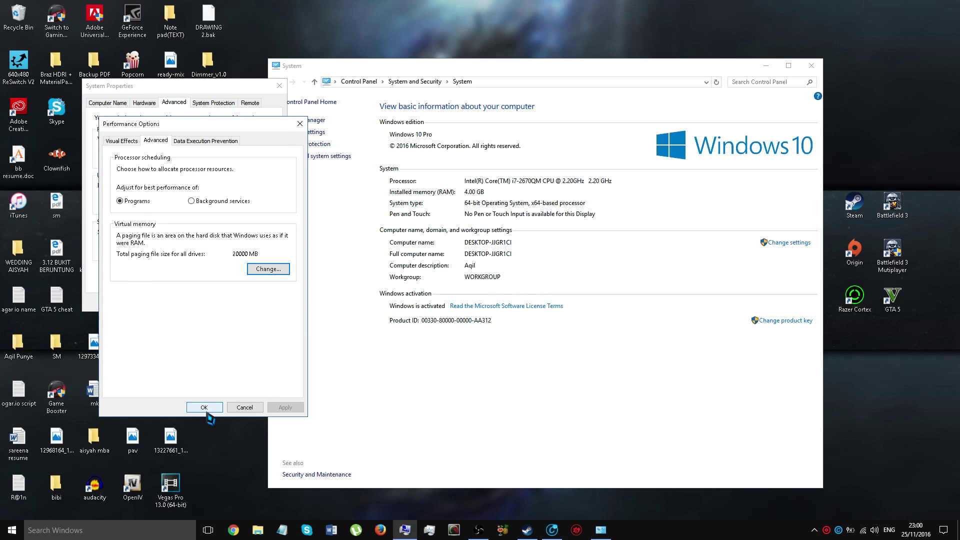
left_click(204, 407)
left_click(184, 305)
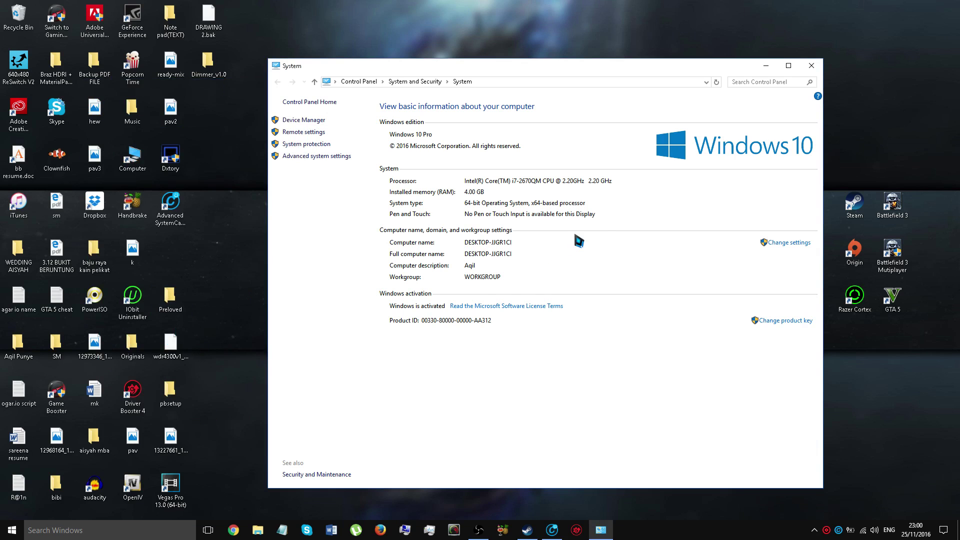
left_click(811, 66)
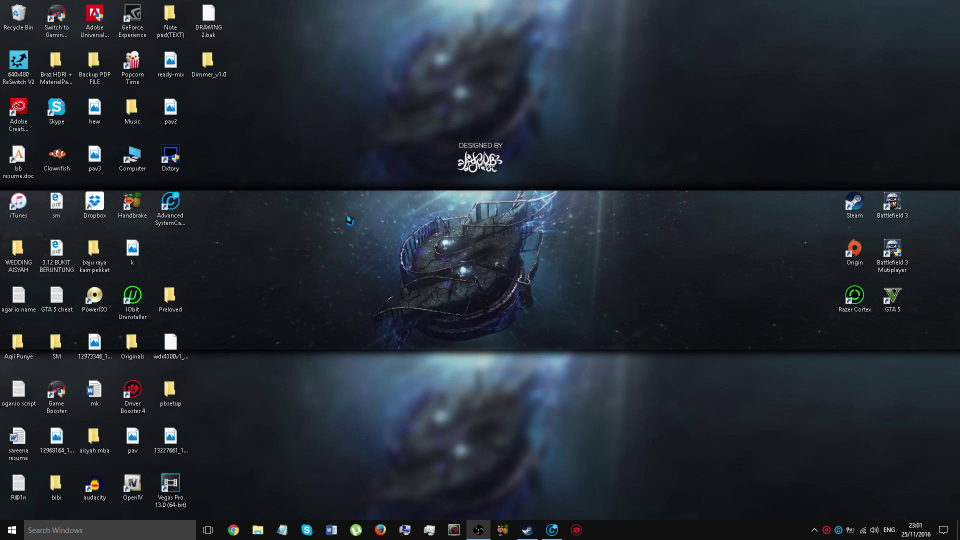
- Run msconfig, set the Boot advanced options to 8 processors, and apply the change
key("super+r")
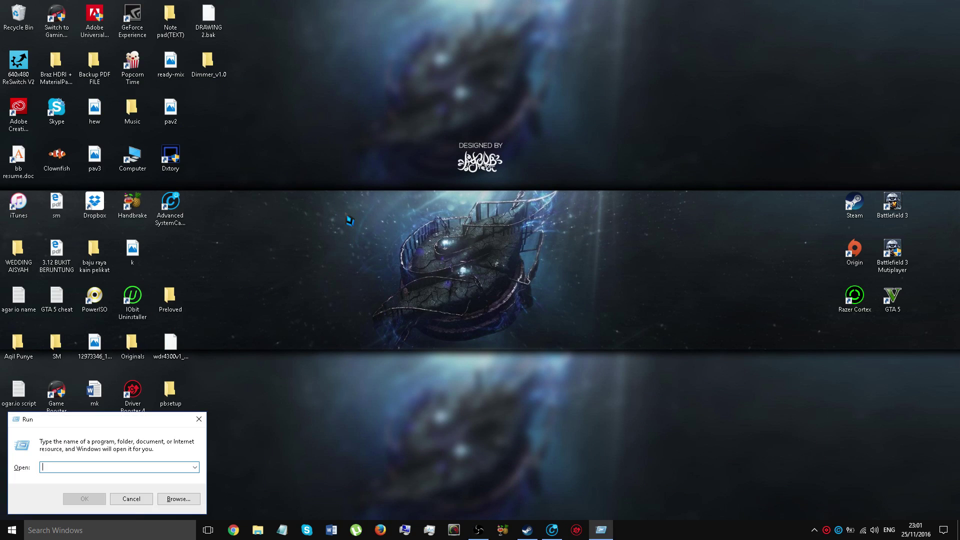
type("msconfig")
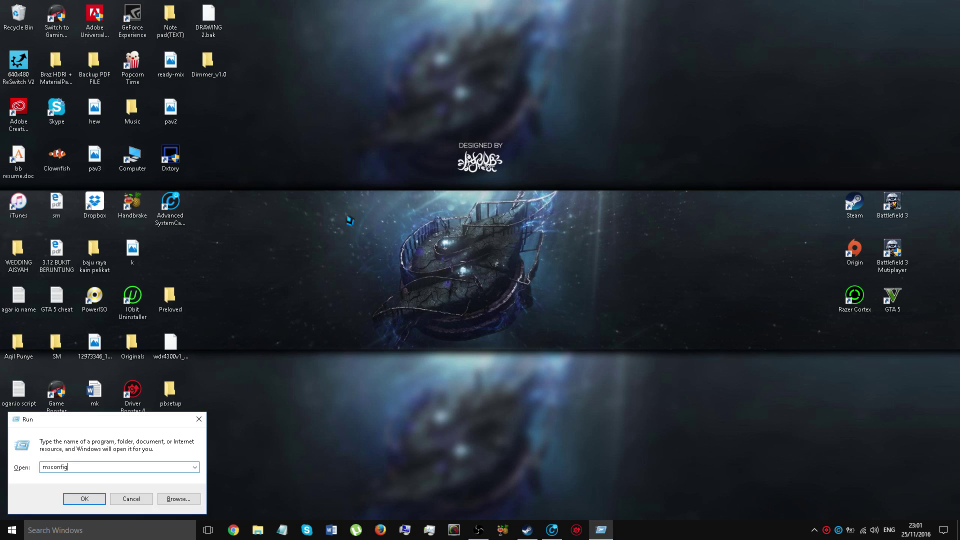
key("Return")
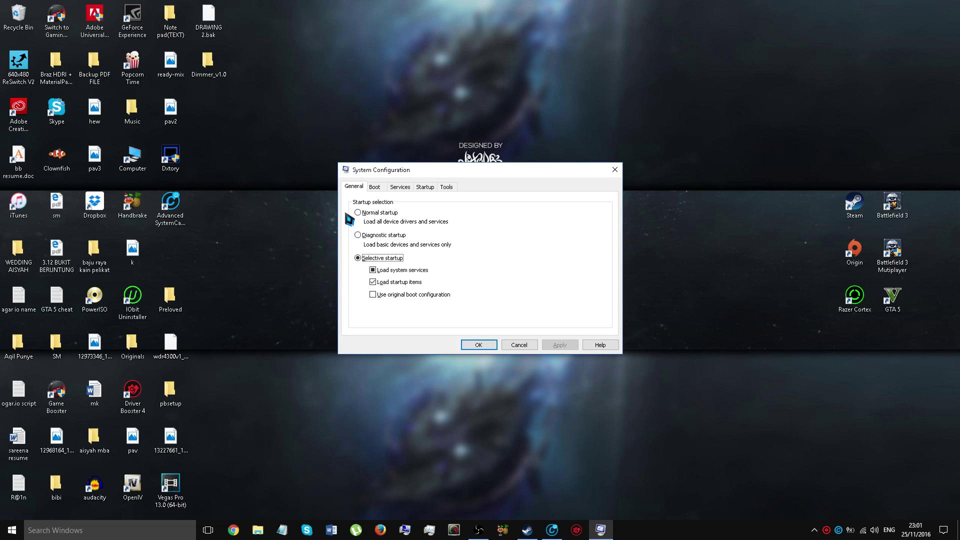
left_click(375, 186)
left_click(384, 260)
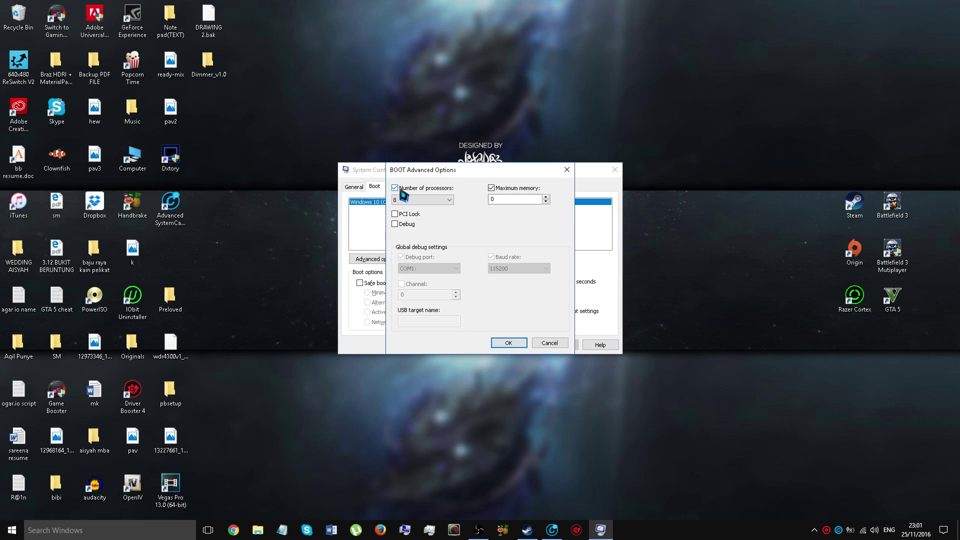
left_click(447, 201)
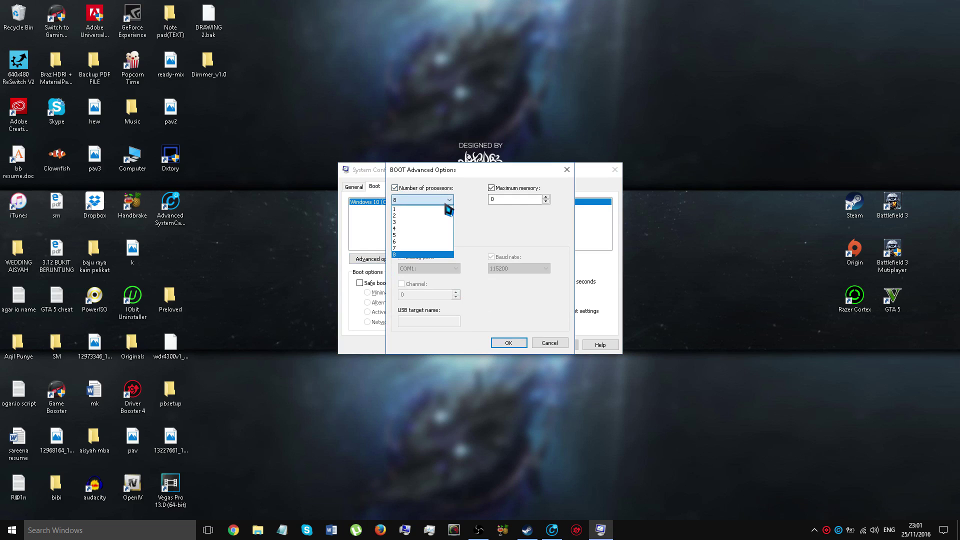
left_click(406, 255)
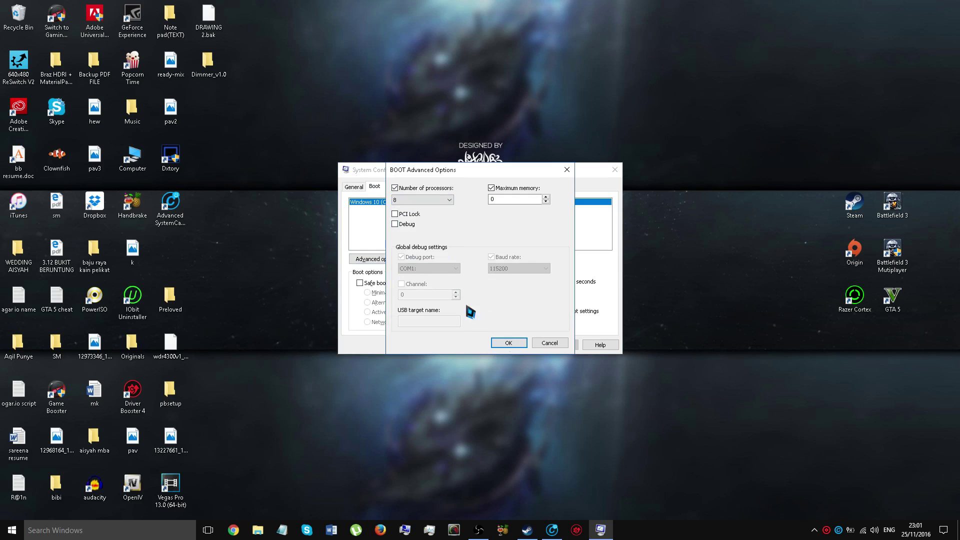
left_click(508, 343)
left_click(558, 346)
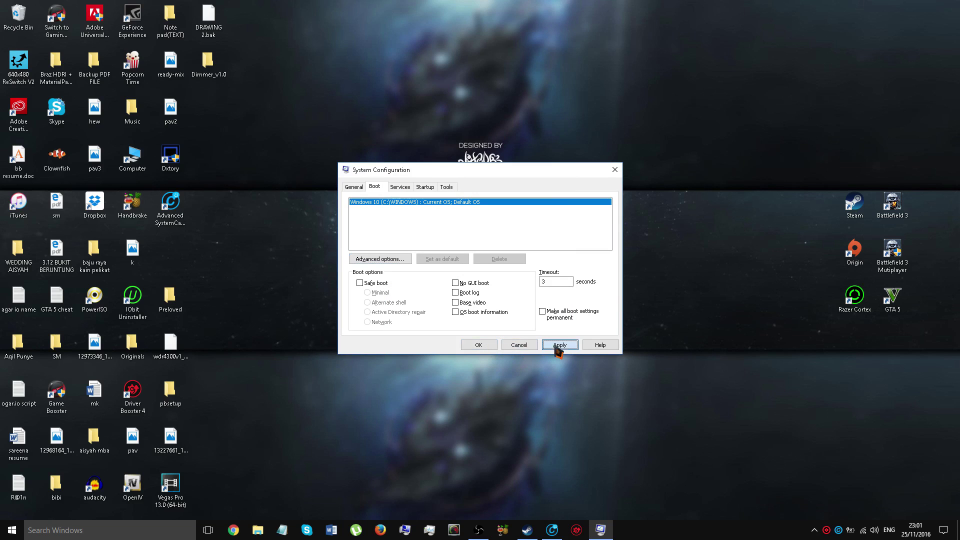
left_click(479, 345)
- Refresh the desktop from its right-click menu
right_click(334, 264)
left_click(370, 294)
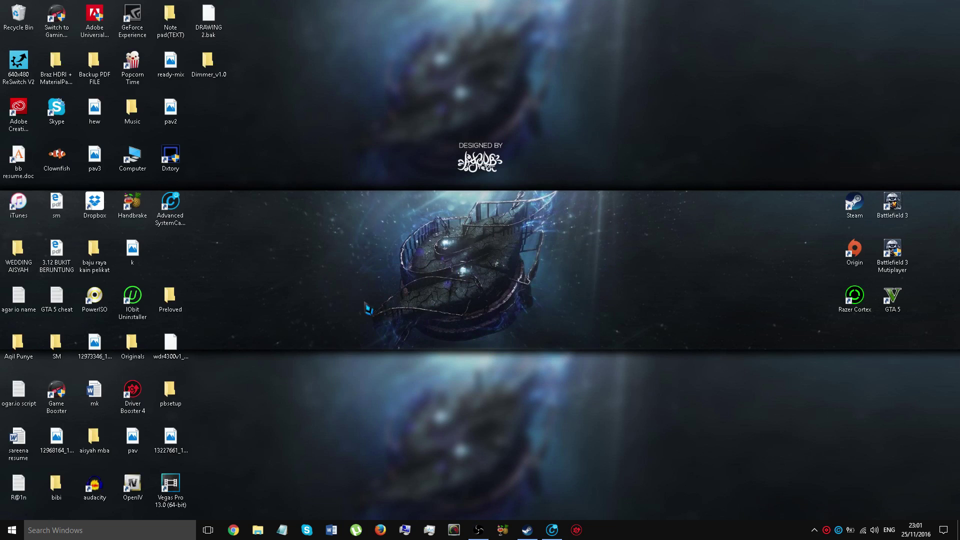
right_click(300, 246)
- Open Task Manager's detailed view and launch Grand Theft Auto V from the Steam library
left_click(351, 275)
left_click(527, 530)
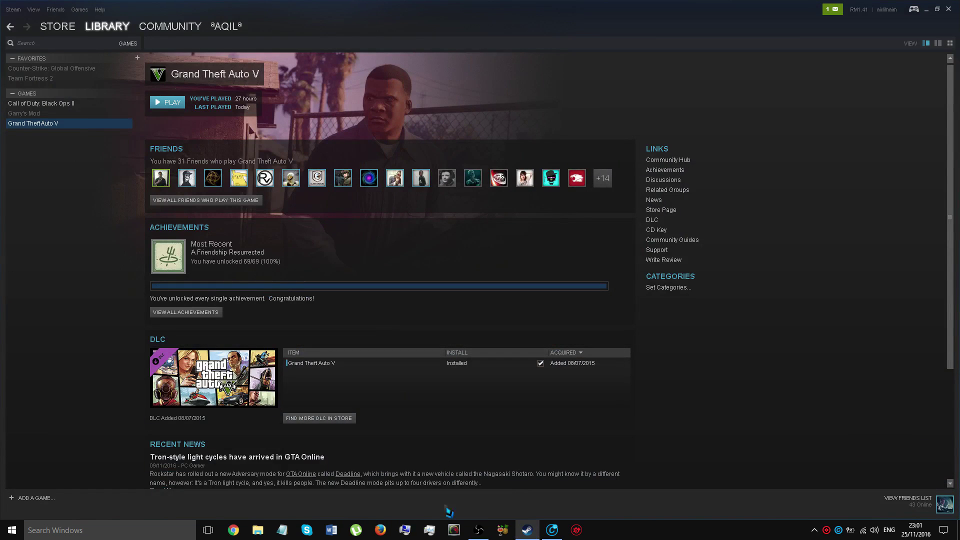
left_click(429, 530)
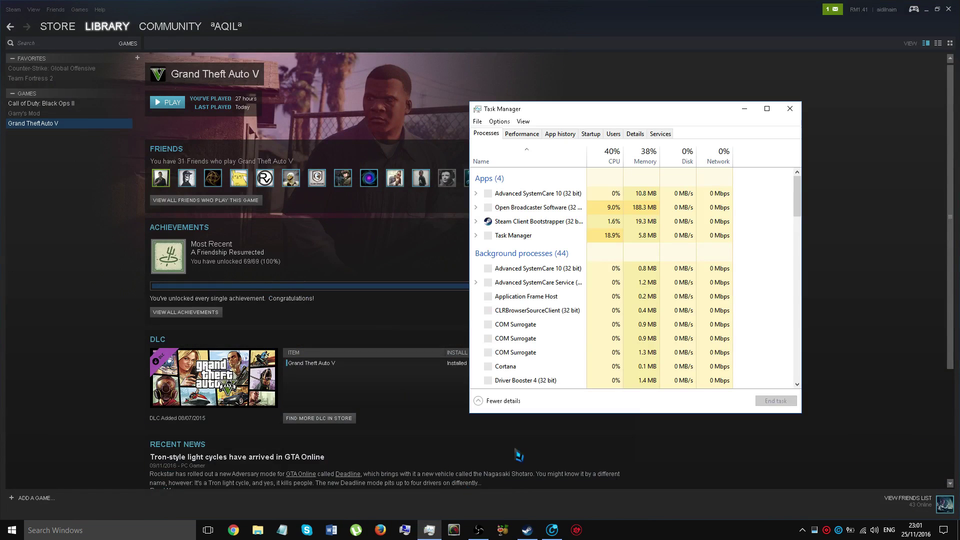
left_click(635, 135)
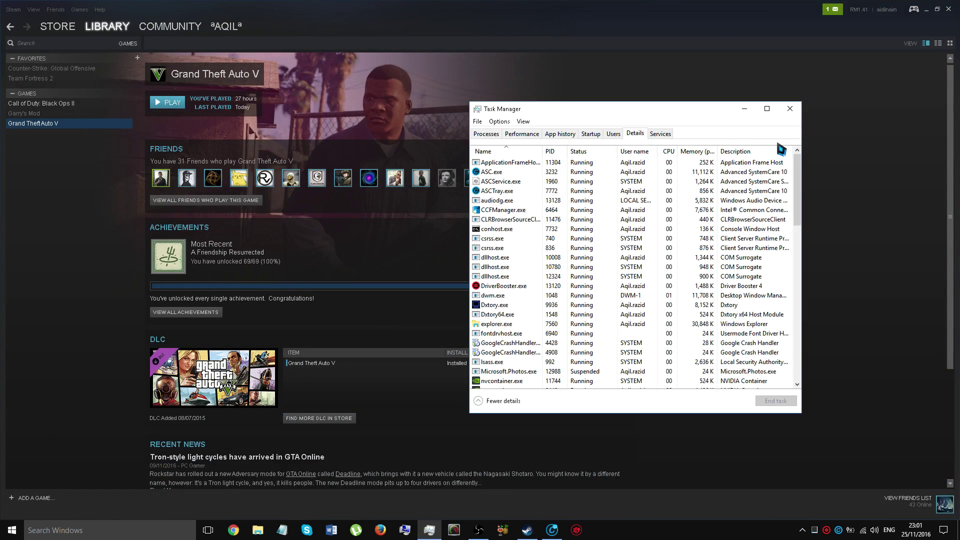
left_click(118, 146)
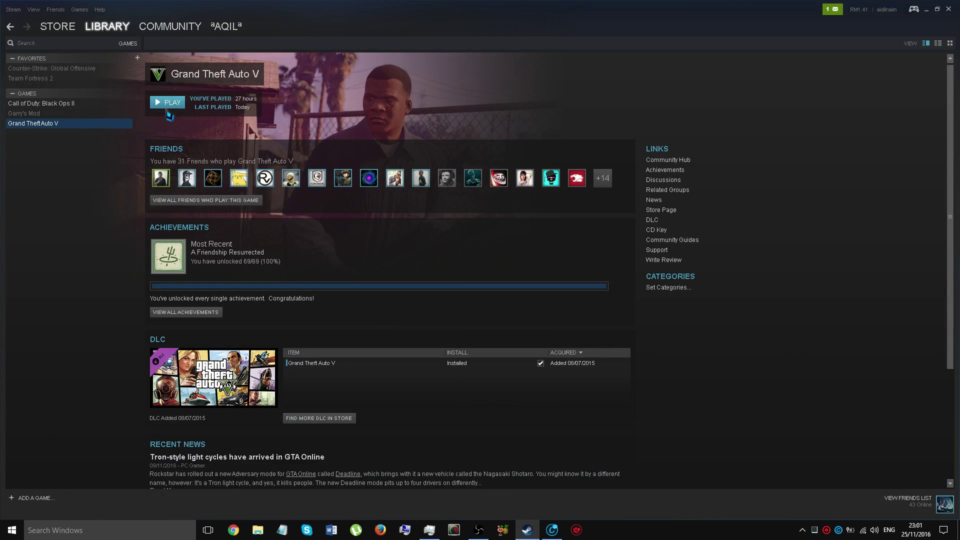
left_click(168, 103)
left_click(501, 296)
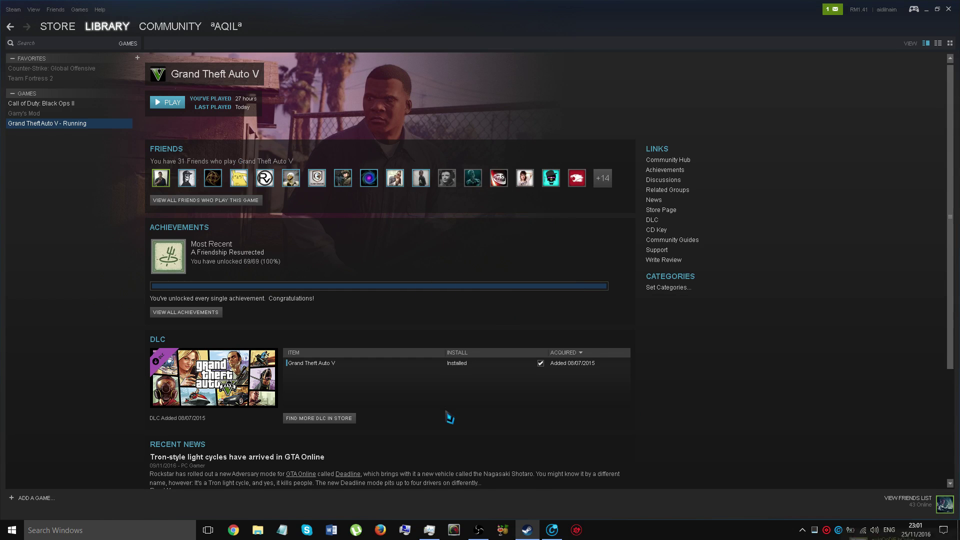
- Move Task Manager to the right and select GTA5.exe in its Details list
key("ctrl+shift+Escape")
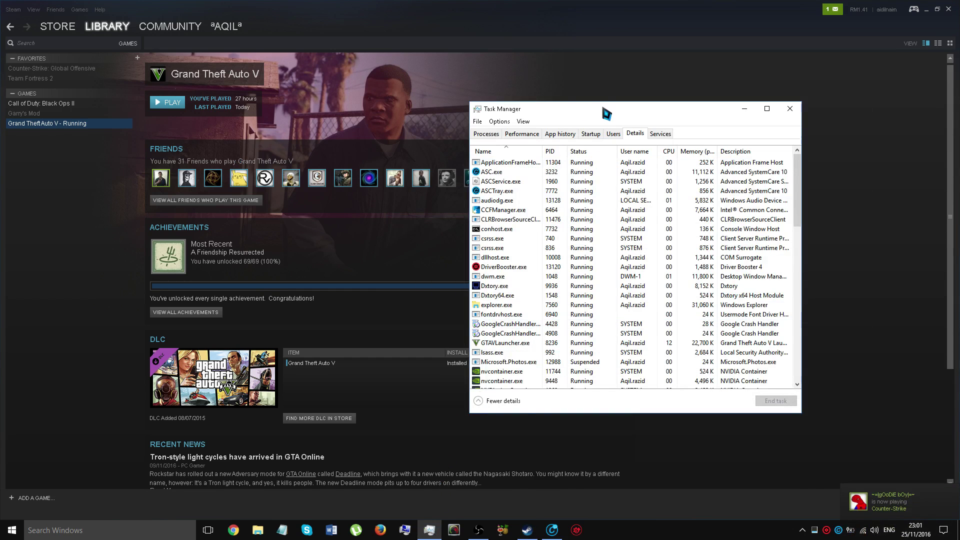
left_click_drag(600, 107, 714, 87)
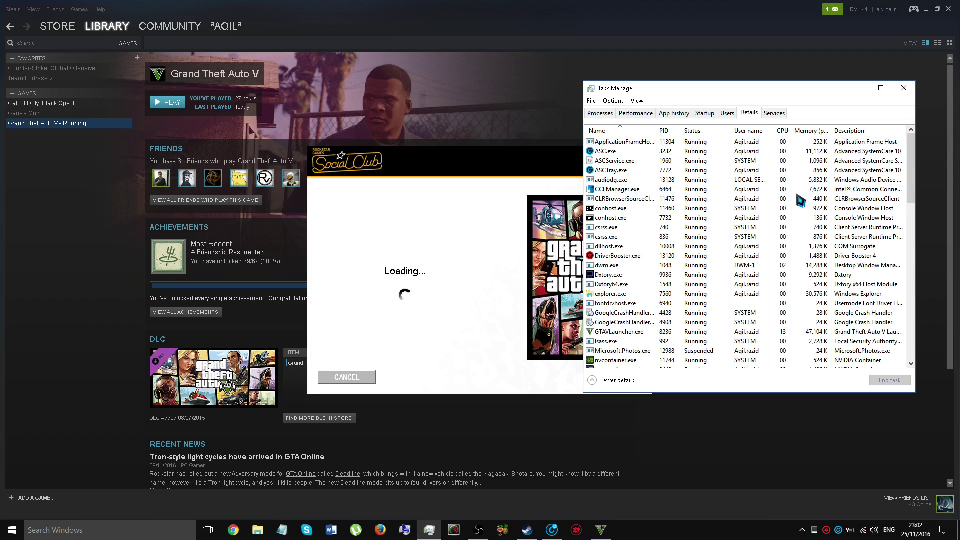
scroll(795, 200, "down", 4)
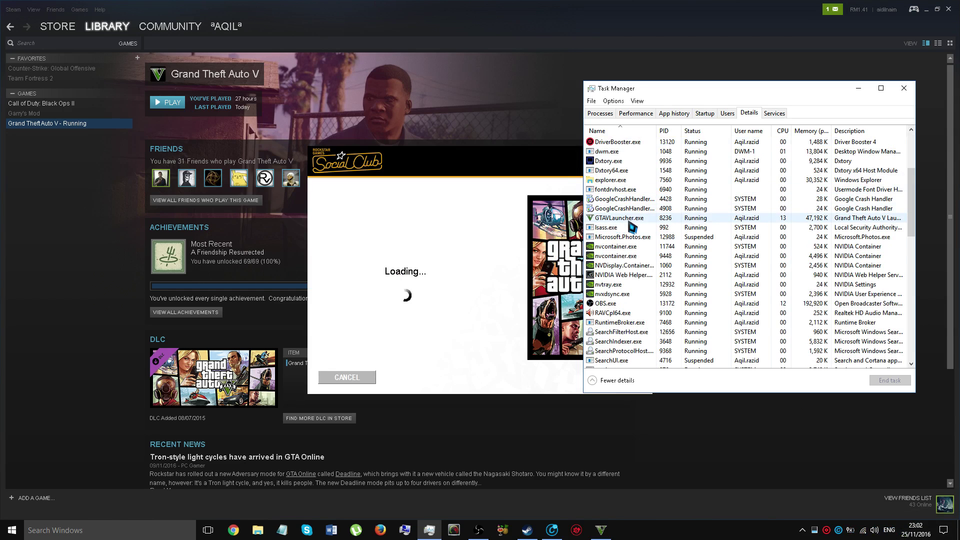
left_click(650, 220)
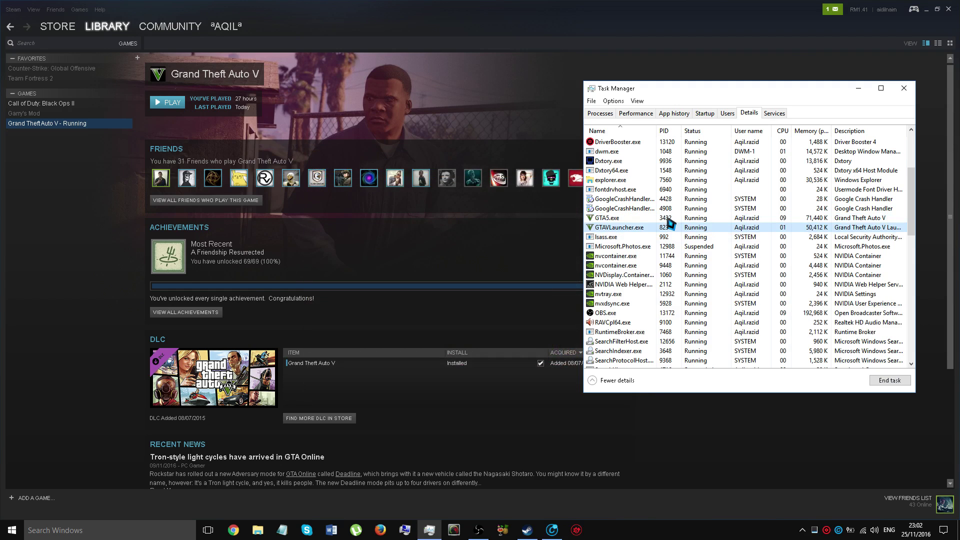
left_click(670, 219)
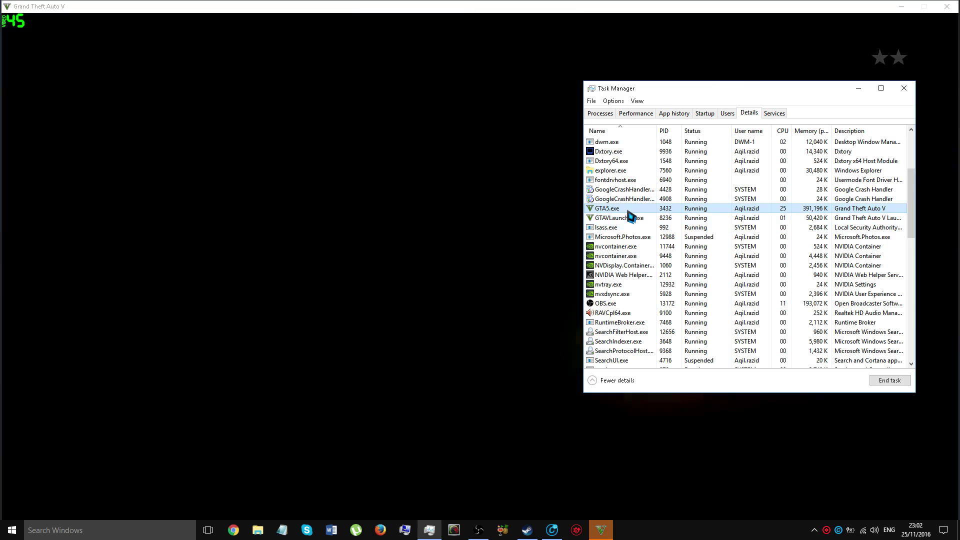
- Change the priority of the GTA5.exe process and confirm it
right_click(629, 210)
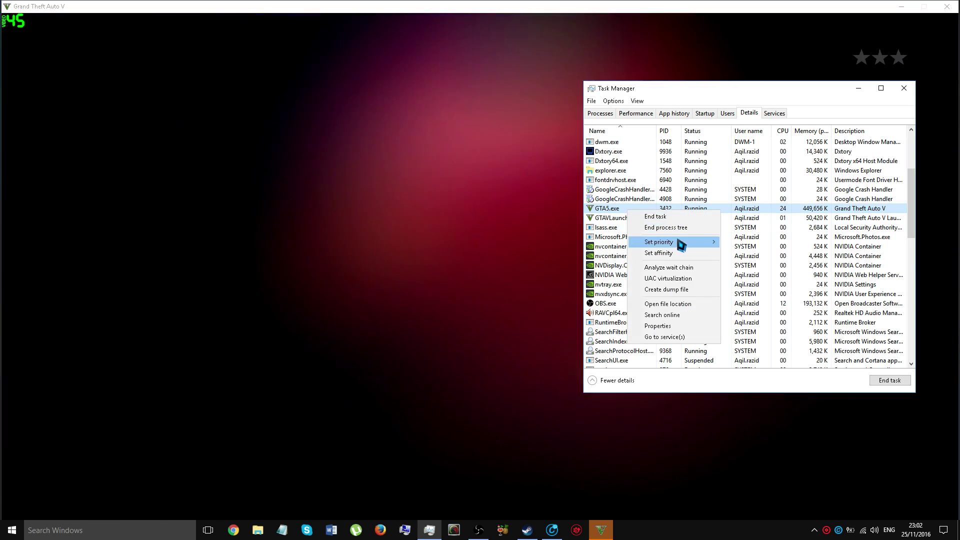
mouse_move(683, 244)
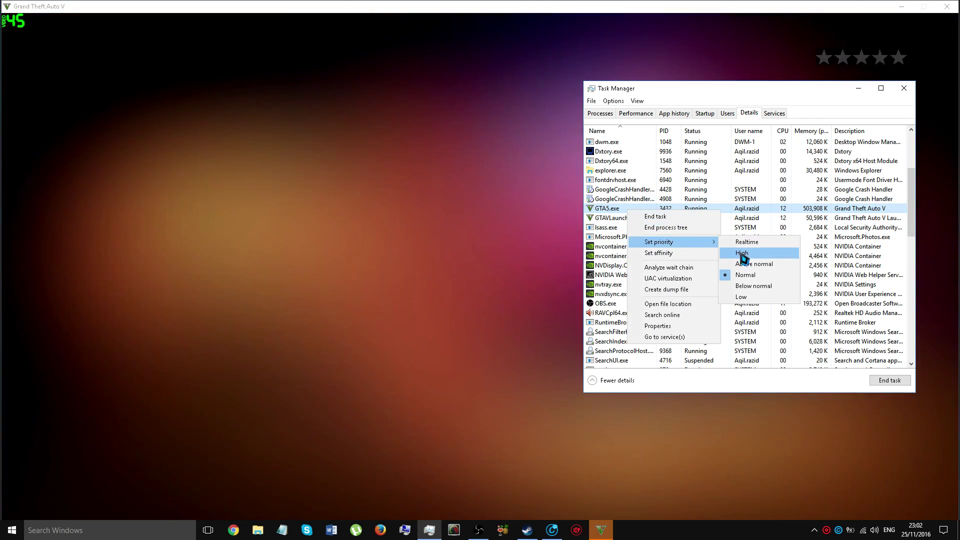
left_click(735, 254)
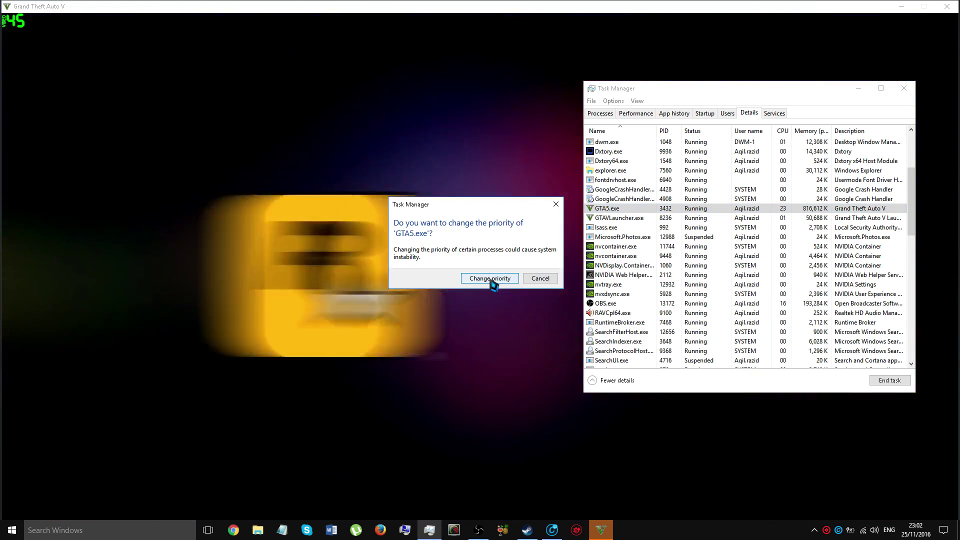
left_click(490, 279)
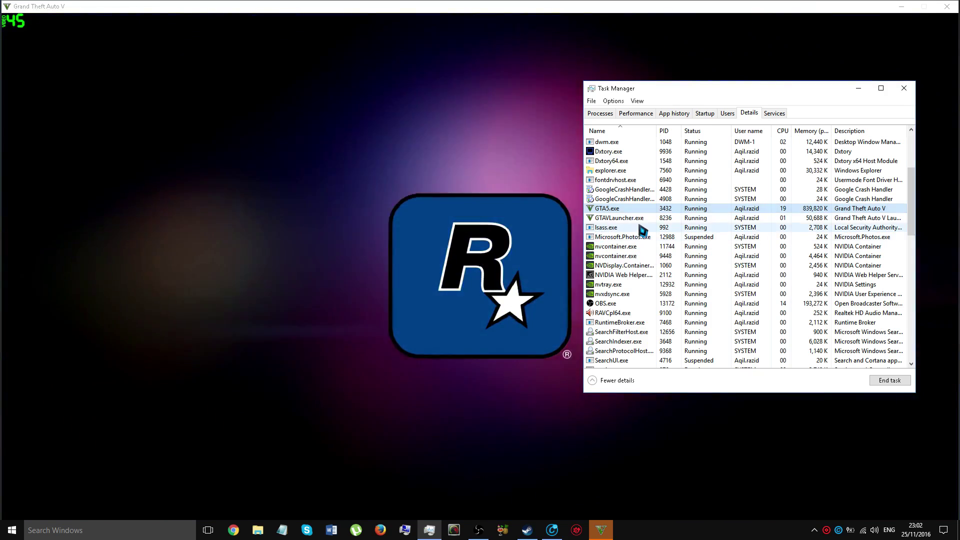
- Set GTAVLauncher.exe to Low priority and confirm the change
left_click(644, 218)
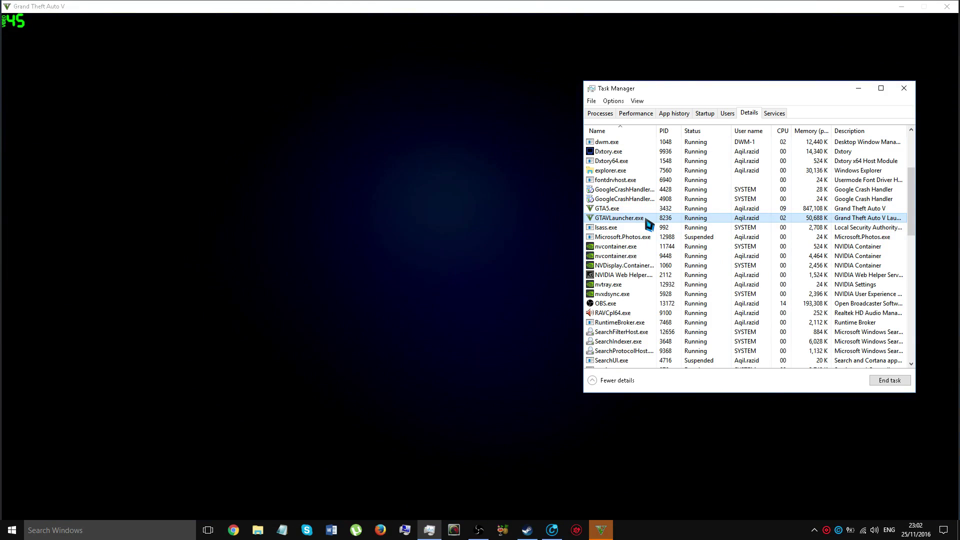
right_click(646, 219)
mouse_move(690, 250)
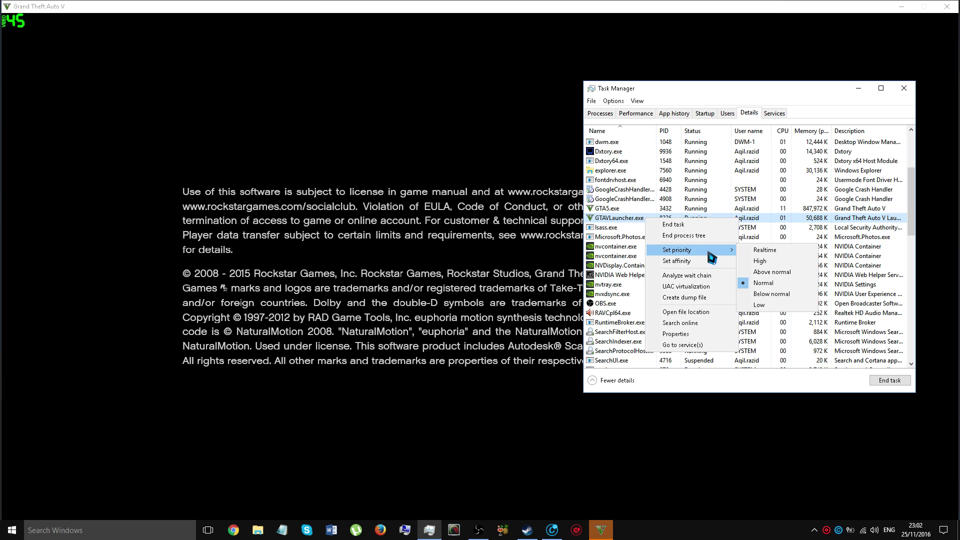
left_click(761, 306)
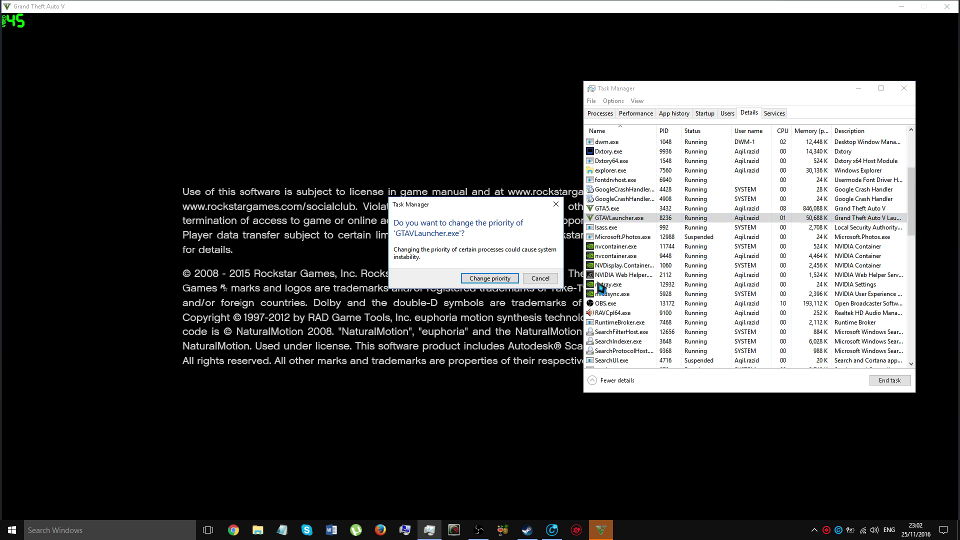
left_click(518, 280)
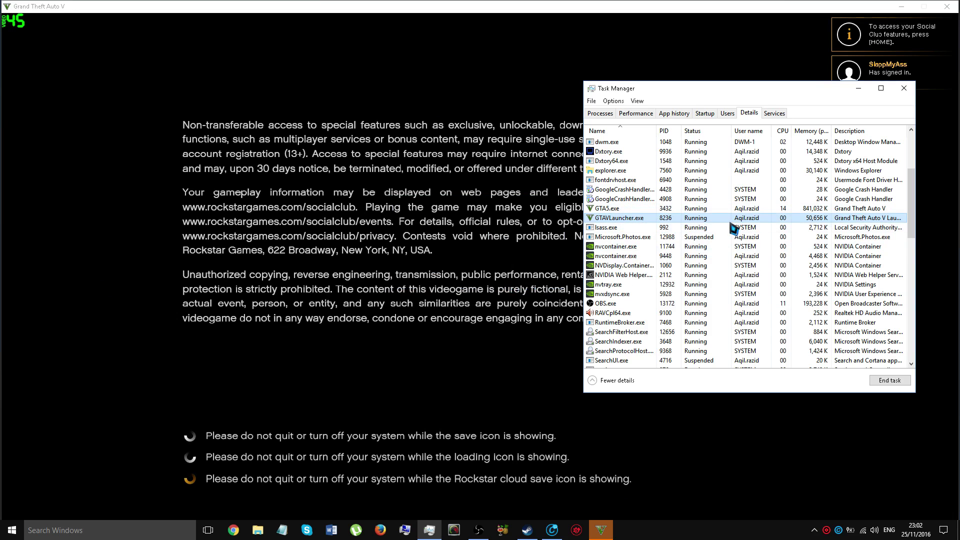
left_click(748, 212)
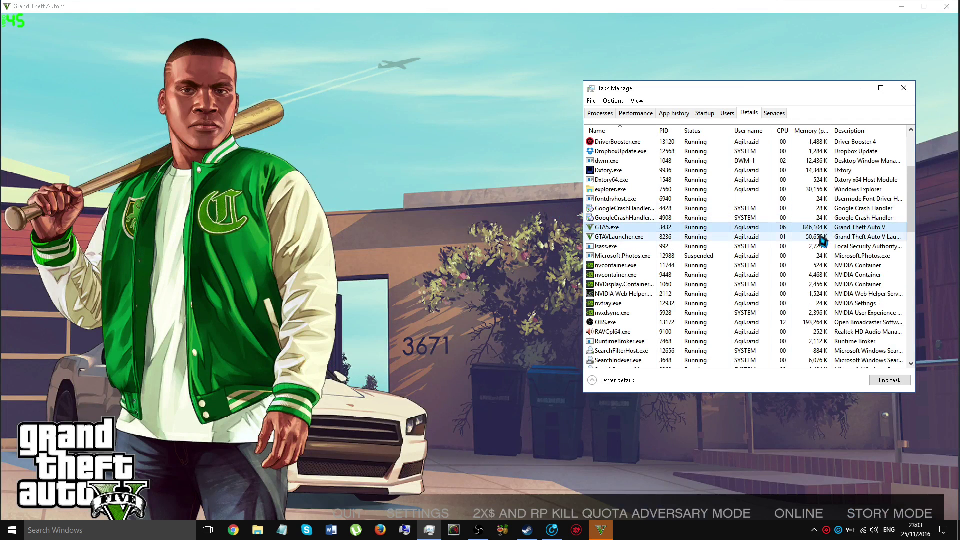
- Close Task Manager and go to the game's Settings > Graphics page
left_click(820, 237)
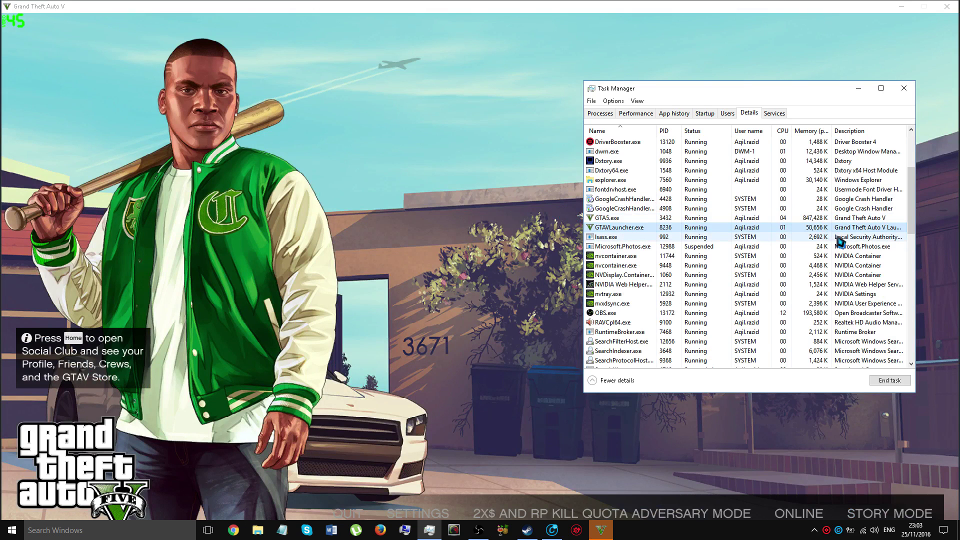
left_click(904, 89)
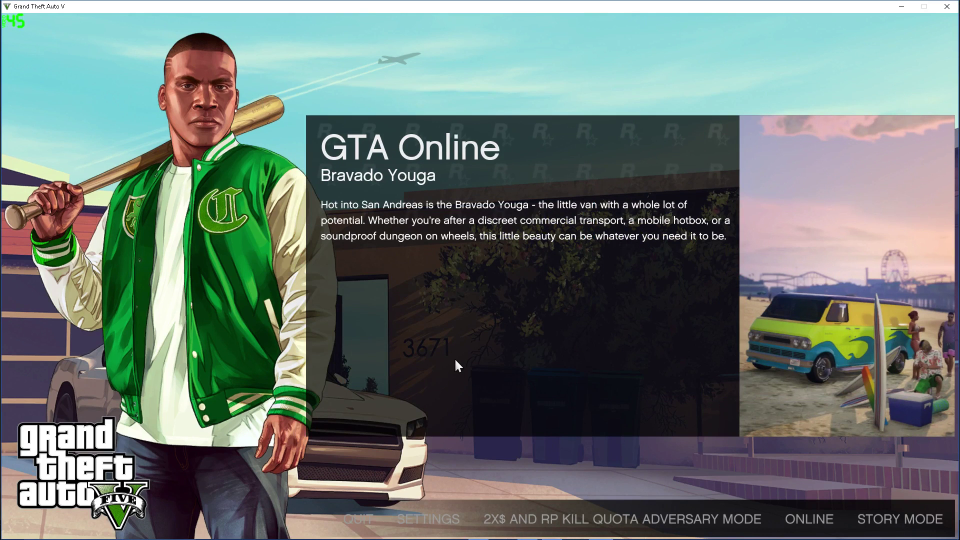
left_click(424, 513)
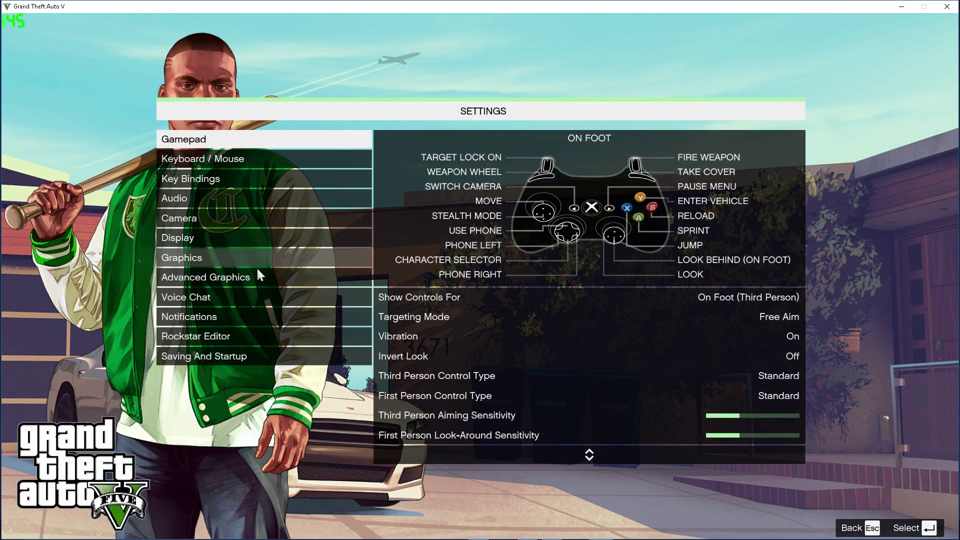
left_click(251, 259)
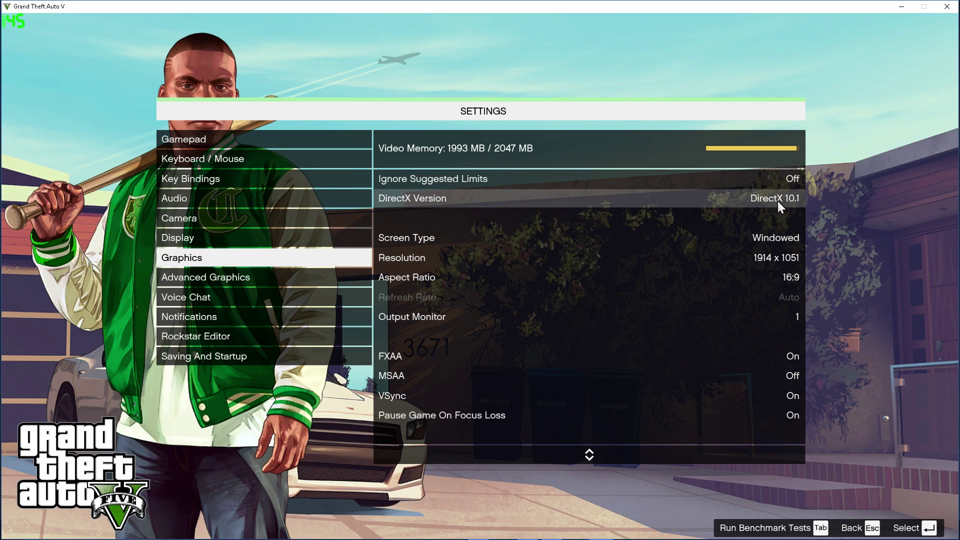
- Switch Screen Type from Windowed to Fullscreen, then review Aspect Ratio, MSAA and Shadow Quality
left_click(788, 243)
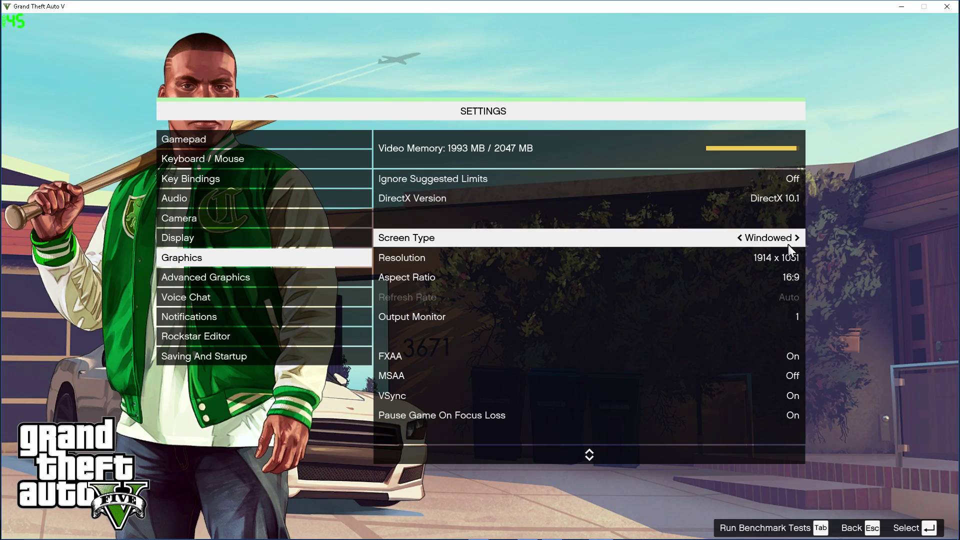
left_click(751, 241)
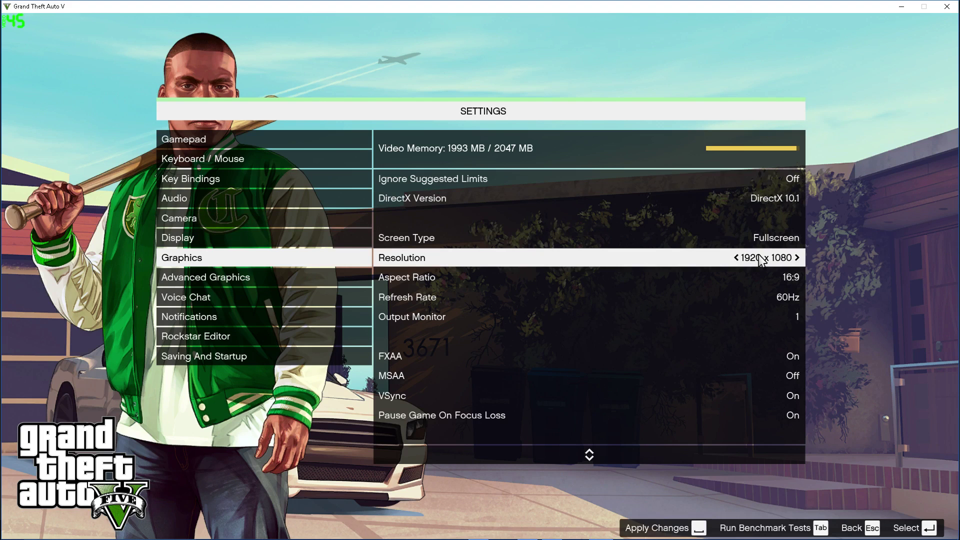
left_click(776, 276)
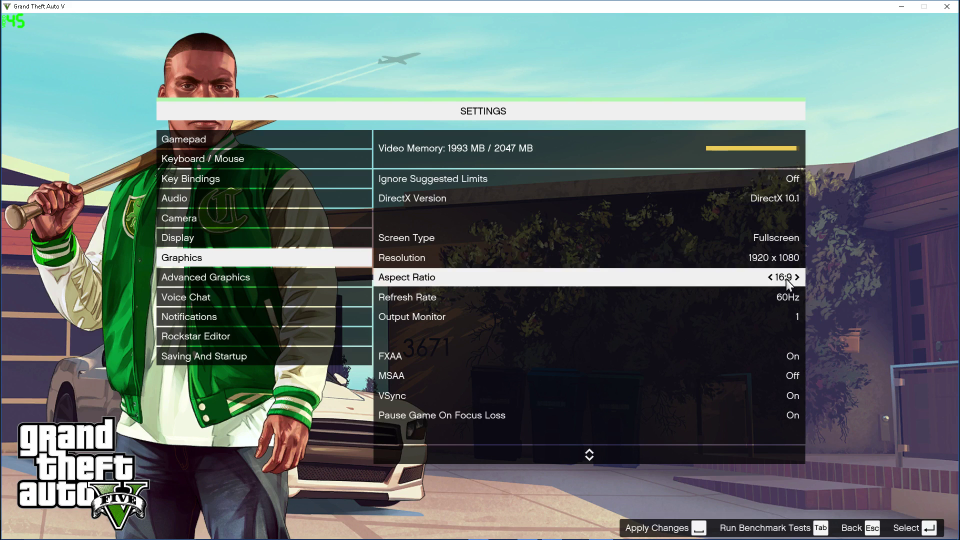
key("Down")
key("Down")
key("Down")
key("Down")
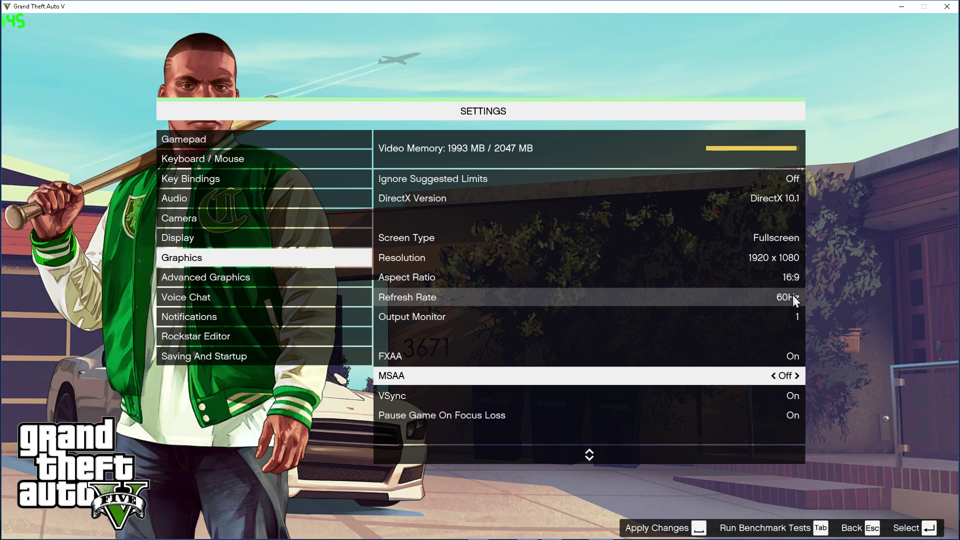
key("Down")
key("Down")
key("Down")
key("Down")
key("Down")
key("Down")
key("Down")
key("Down")
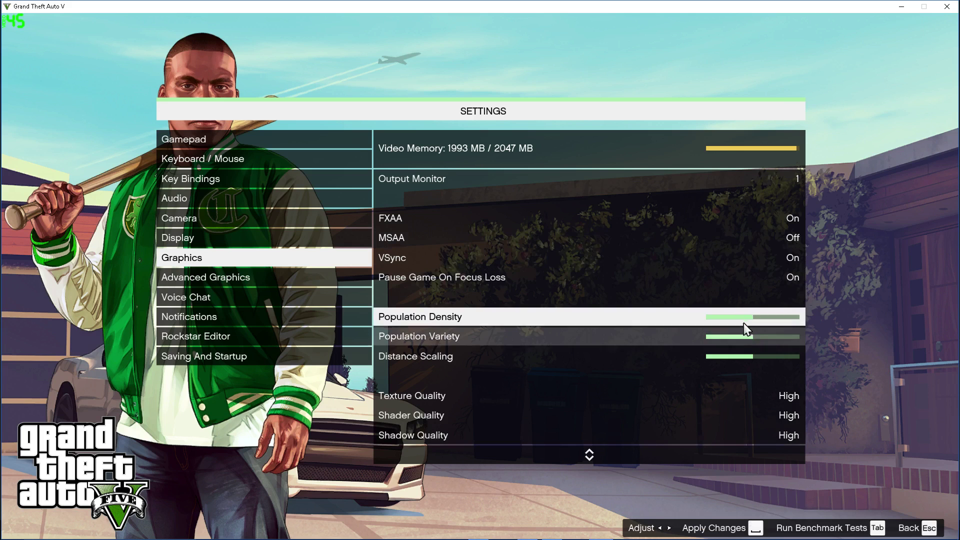
- Review the graphics list through Ambient Occlusion and Anisotropic Filtering, then head to Advanced Graphics
key("Up")
key("Down")
key("Down")
key("Down")
key("Down")
key("Down")
key("Down")
key("Down")
key("Down")
key("Down")
key("Down")
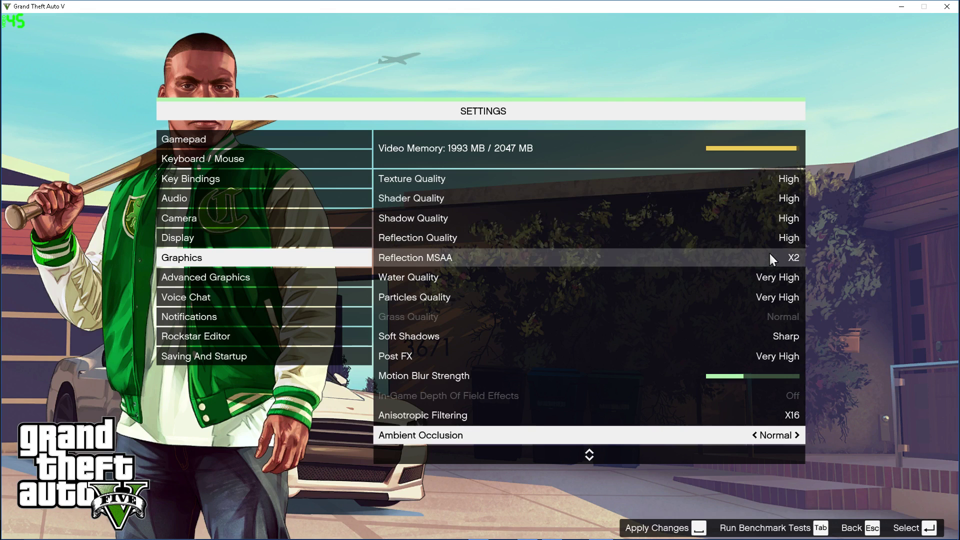
scroll(741, 287, "down", 2)
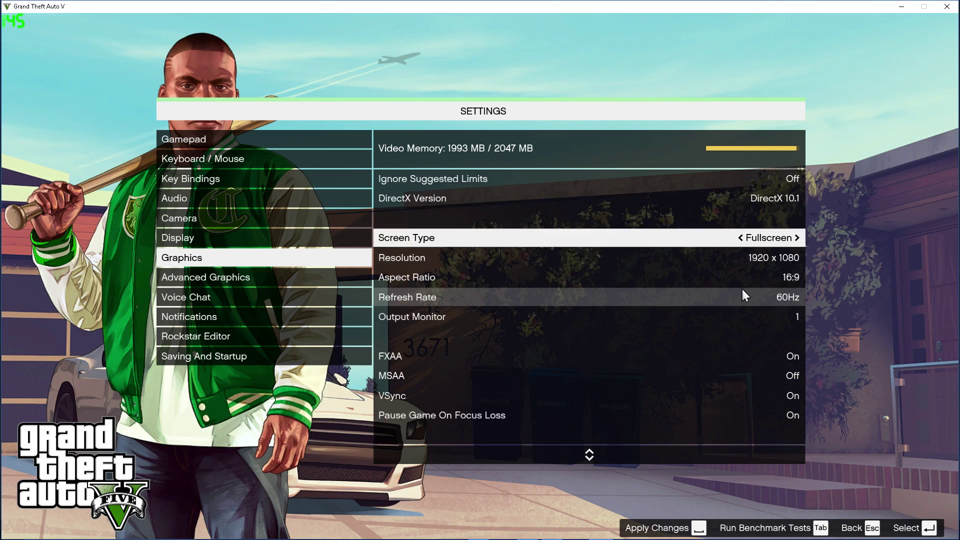
scroll(742, 289, "down", 17)
scroll(742, 288, "down", 8)
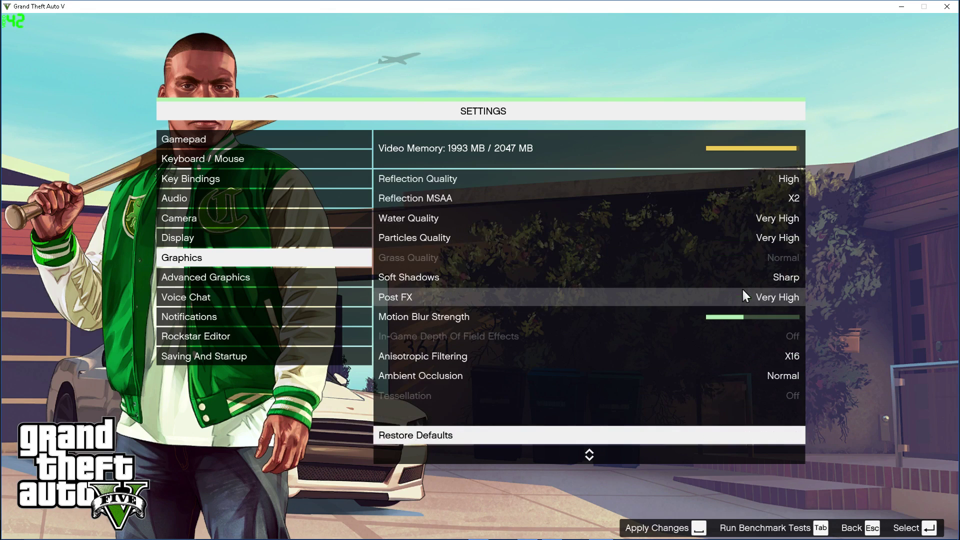
scroll(742, 287, "down", 1)
scroll(742, 287, "up", 1)
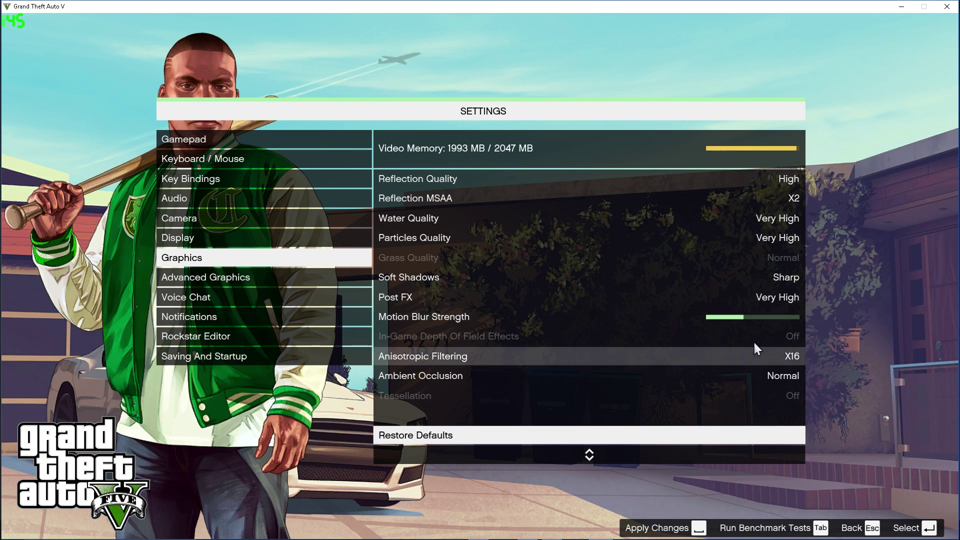
left_click(695, 360)
scroll(772, 308, "up", 2)
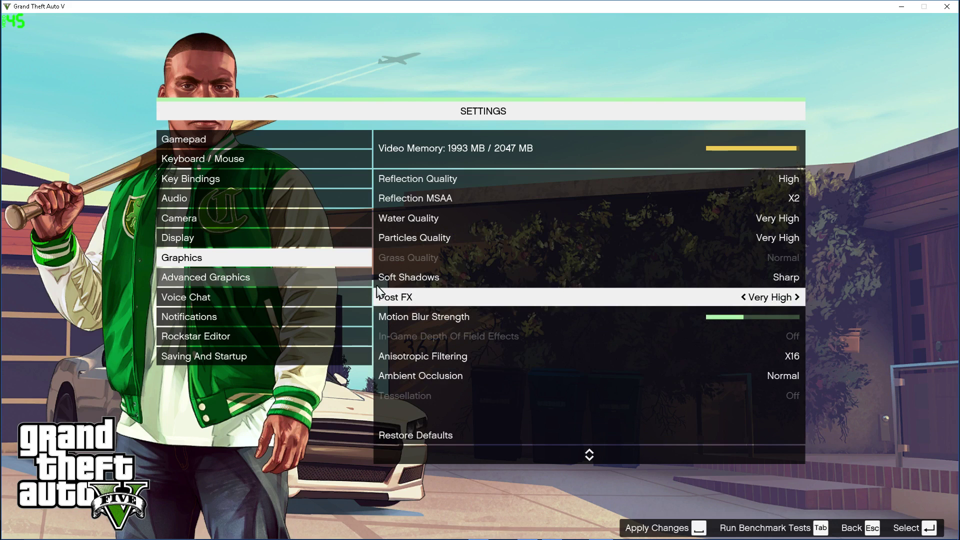
left_click(330, 277)
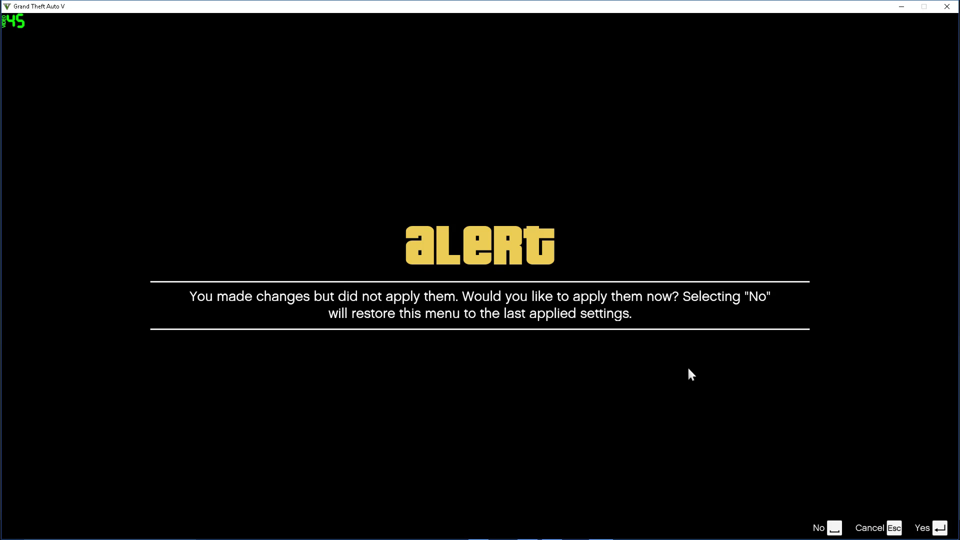
- Apply and keep the fullscreen settings, leave High Resolution and Long Shadows off, and exit Settings
left_click(925, 529)
left_click(932, 529)
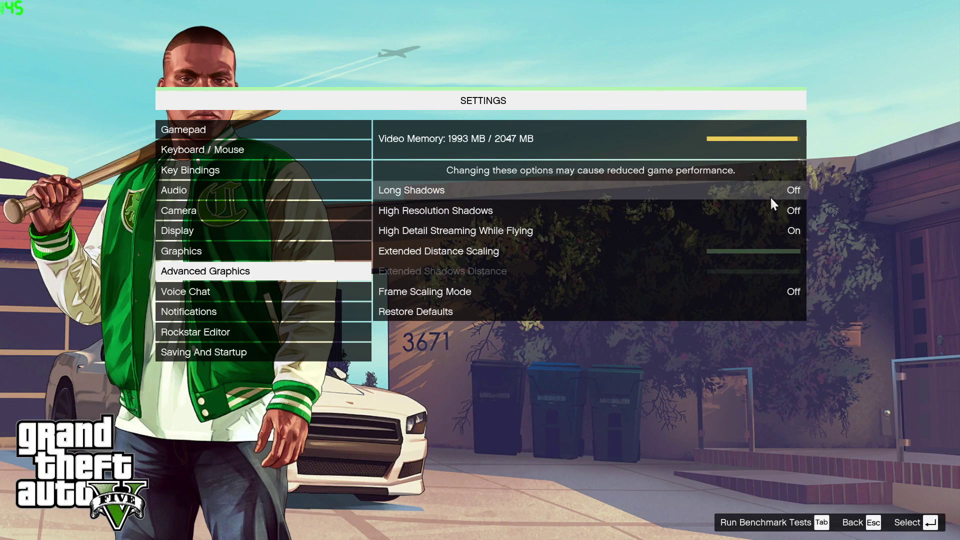
left_click(783, 210)
left_click(798, 210)
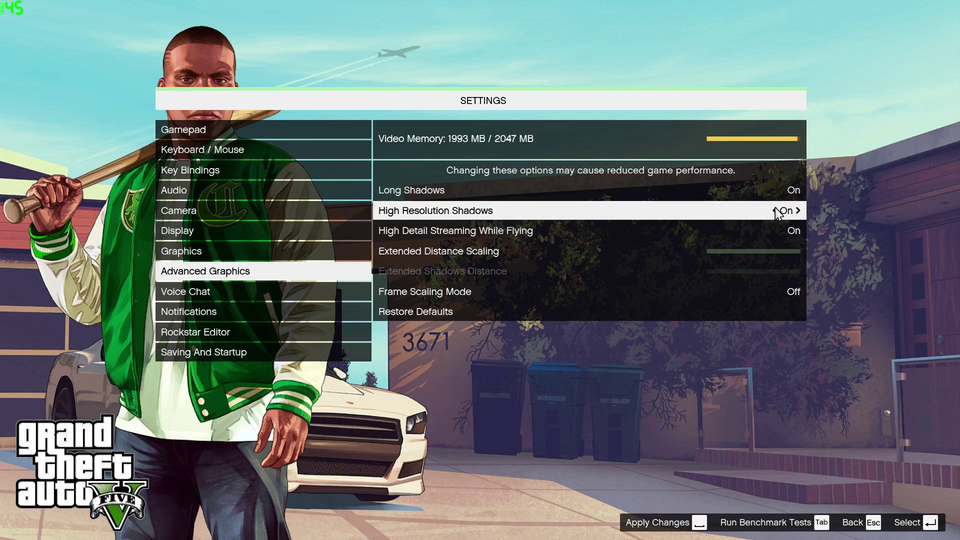
left_click(779, 211)
left_click(774, 191)
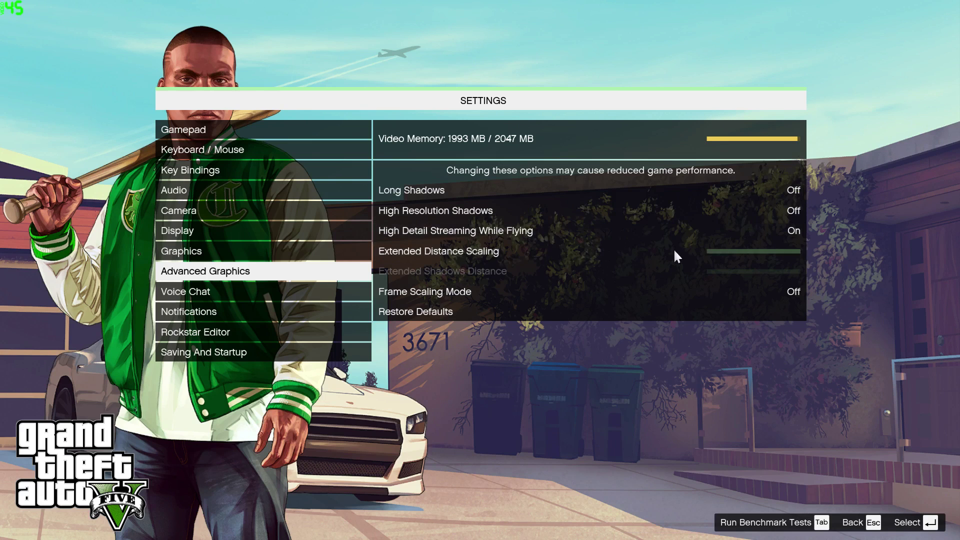
left_click(911, 525)
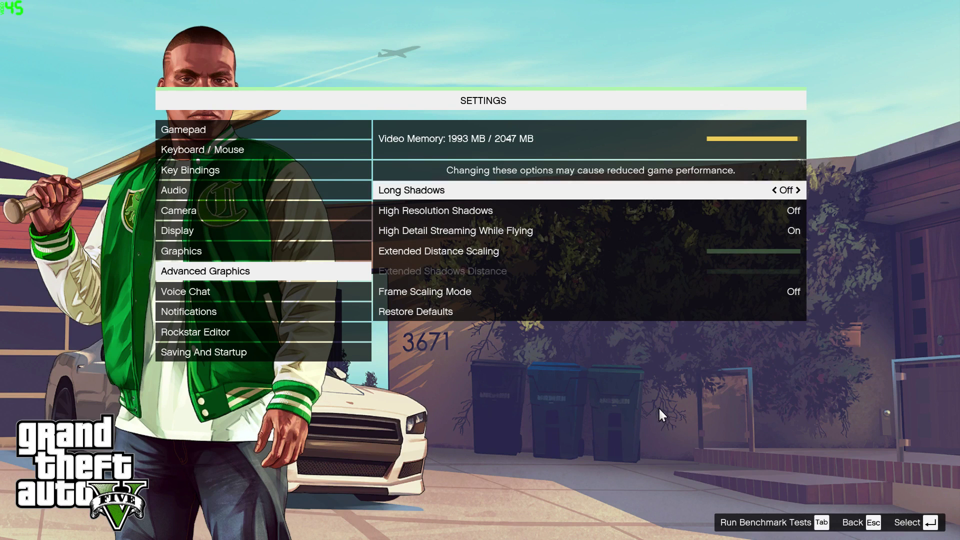
key("Escape")
key("Escape")
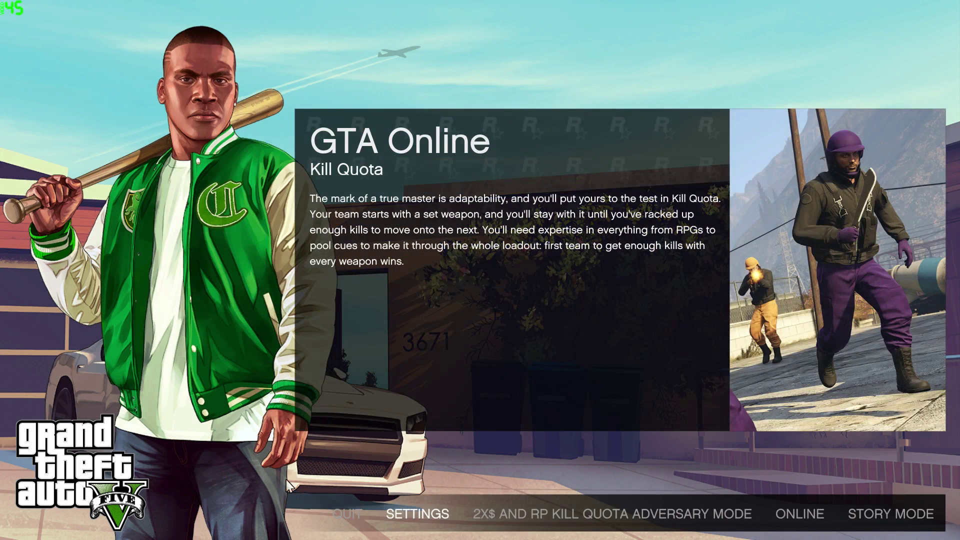
- Quit Grand Theft Auto V from the main menu
left_click(347, 515)
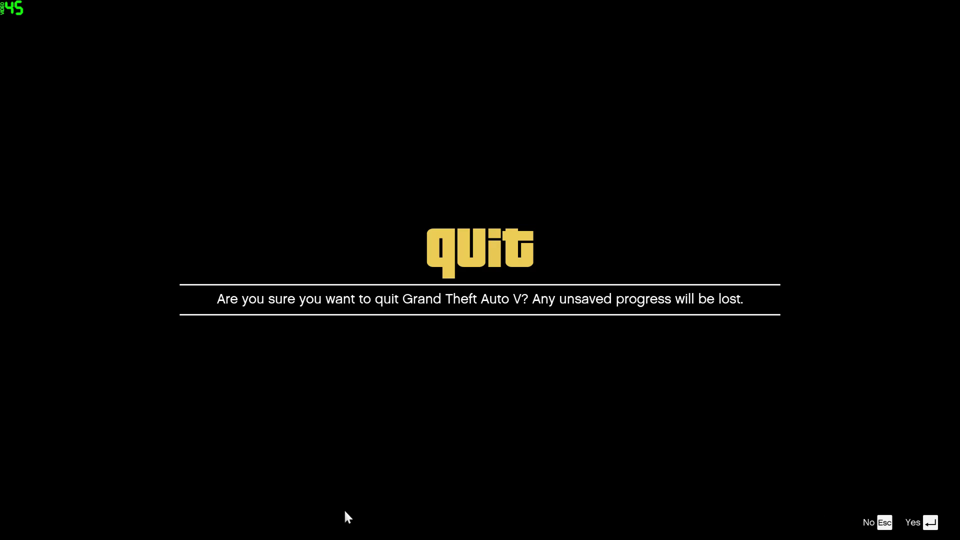
key("Return")
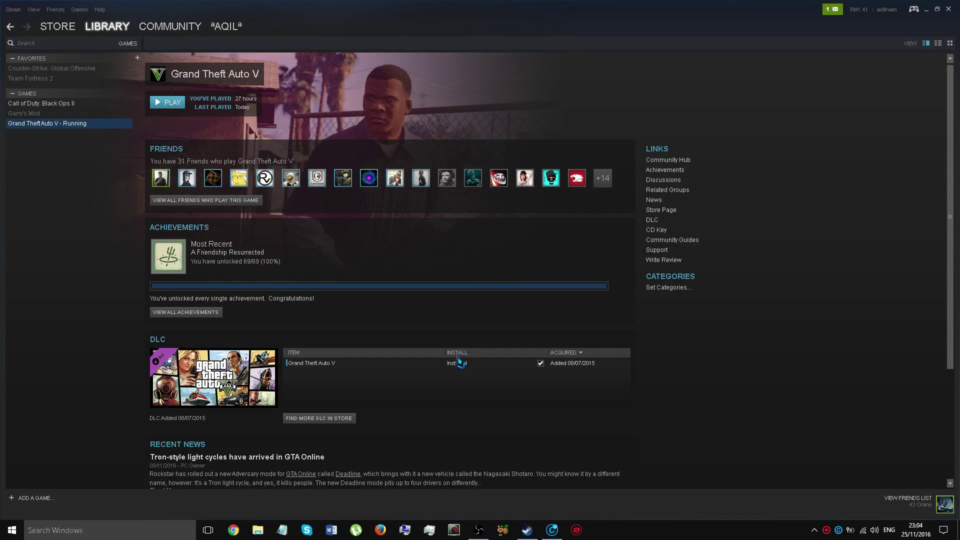
left_click(437, 533)
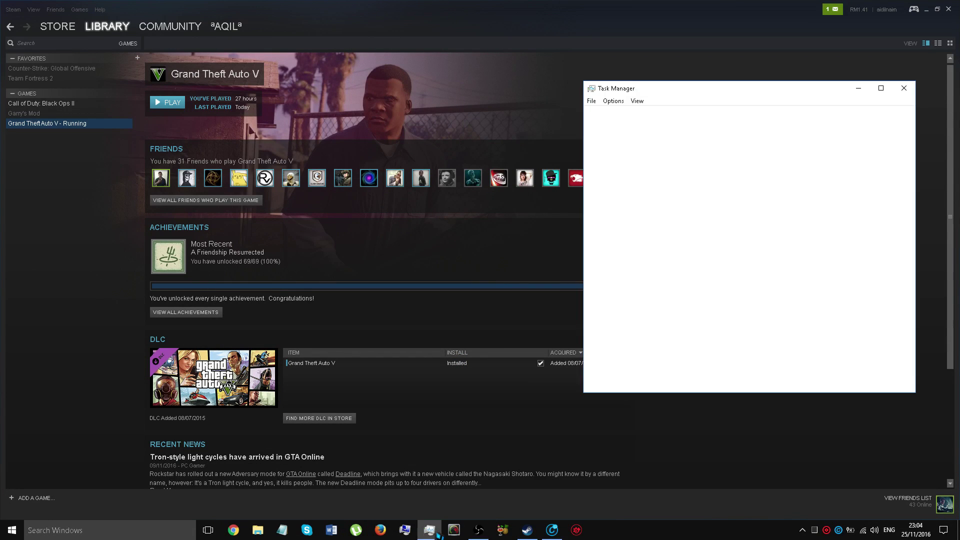
left_click(862, 90)
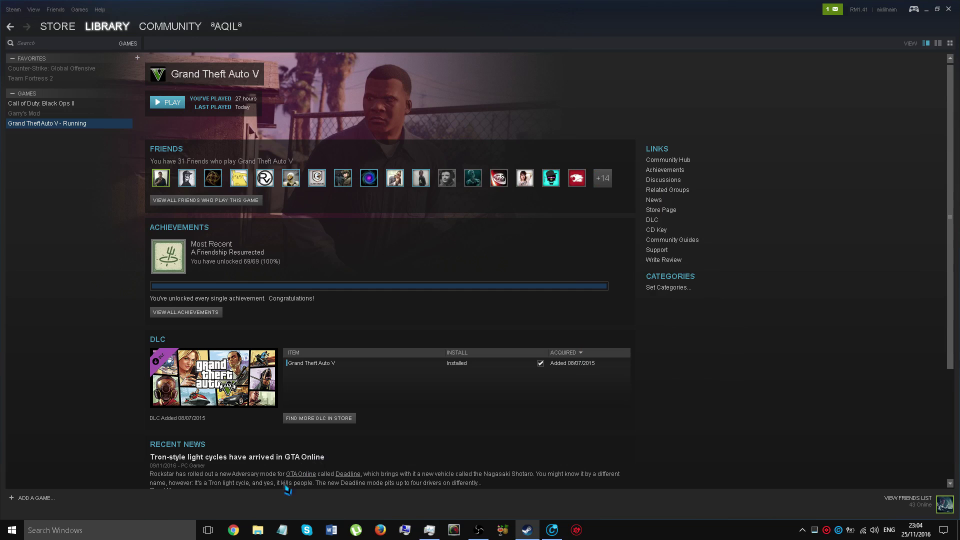
- Browse File Explorer to Documents > Rockstar Games > GTA V
left_click(258, 531)
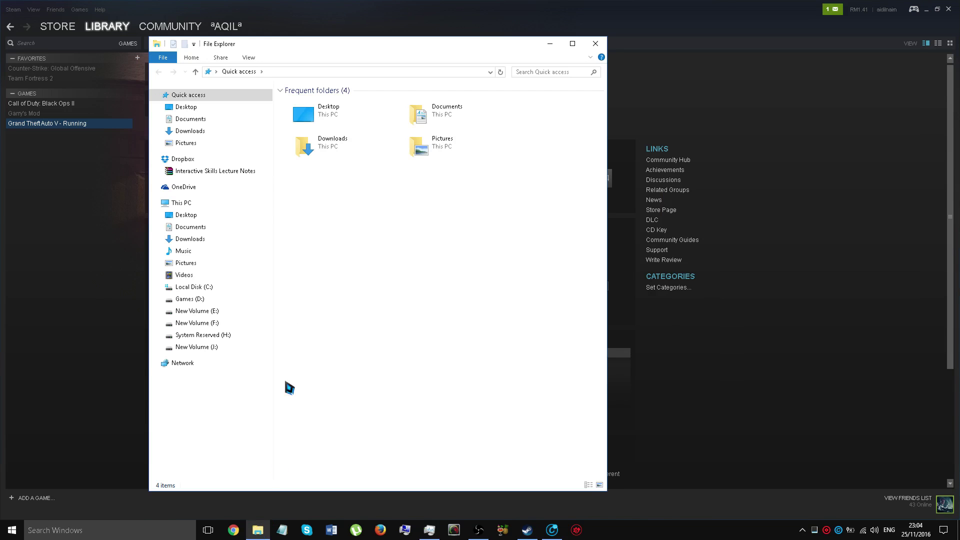
left_click(200, 121)
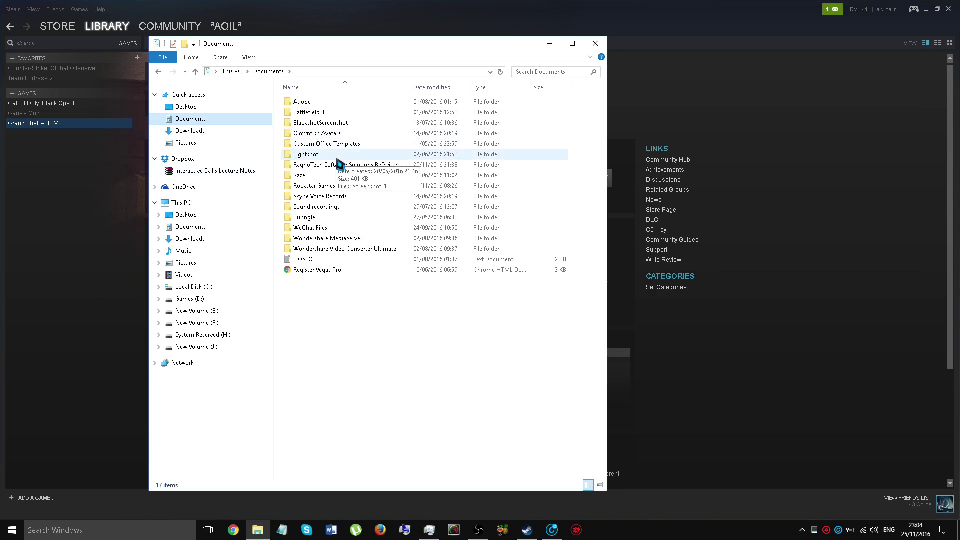
double_click(332, 187)
double_click(317, 102)
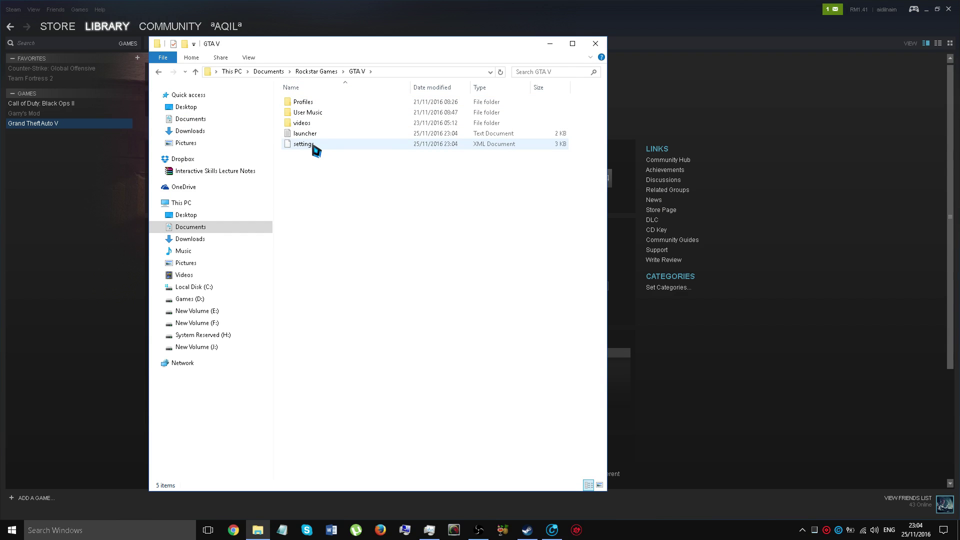
- Open the GTA V settings file with Notepad
right_click(313, 144)
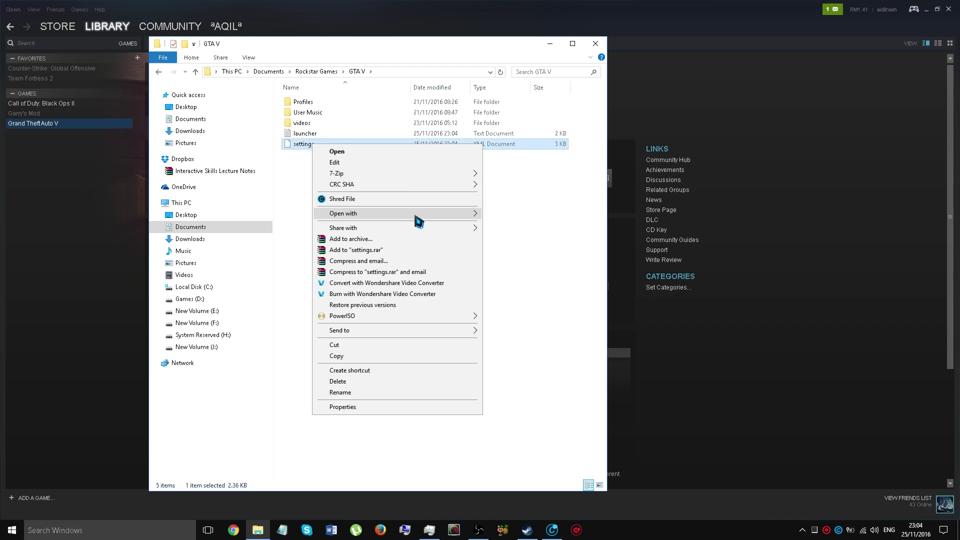
mouse_move(440, 213)
left_click(505, 234)
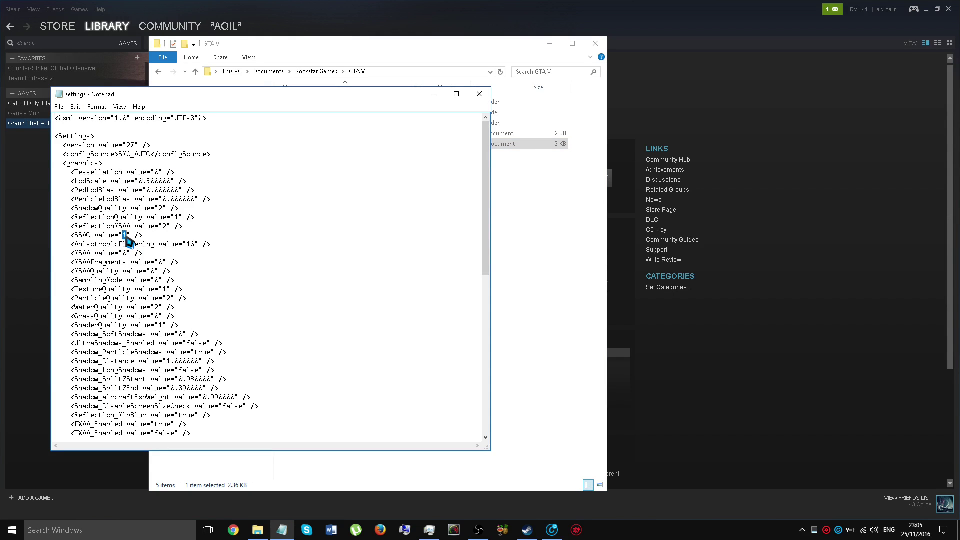
- Change PostFX to 3 and DoF to true, then save the settings file
left_click_drag(486, 136, 504, 206)
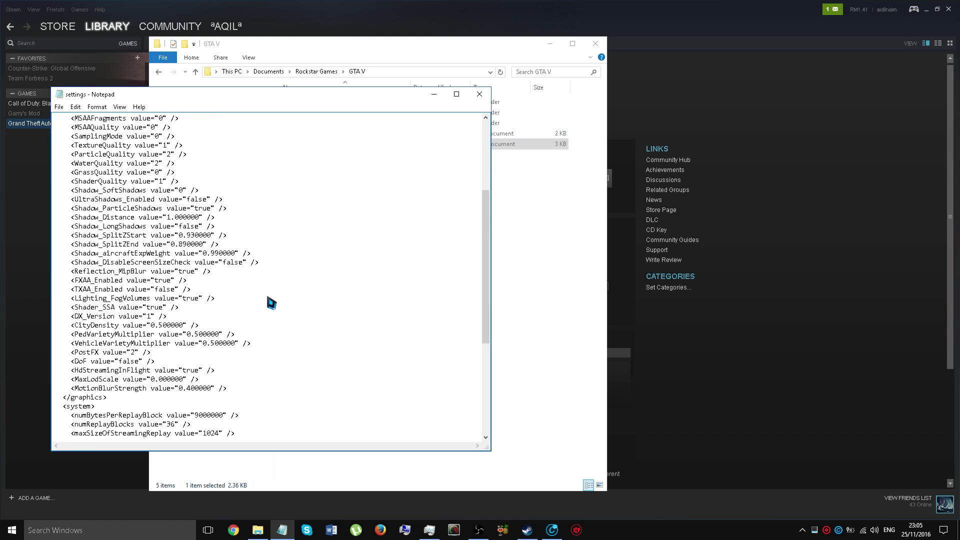
left_click_drag(132, 352, 137, 352)
left_click_drag(119, 362, 139, 364)
type("true")
left_click(59, 107)
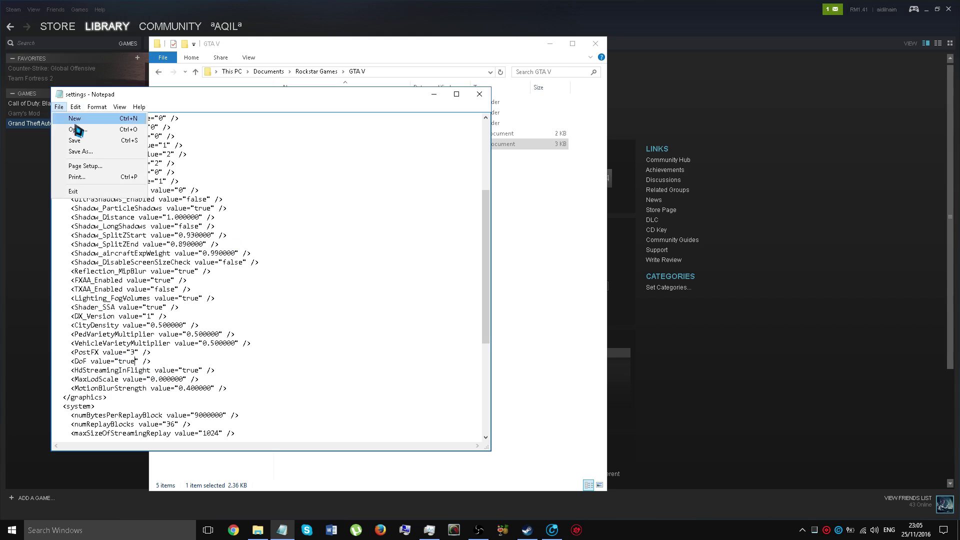
left_click(88, 141)
- Close Notepad and the GTA V folder, then launch Grand Theft Auto V story mode from Steam
left_click(479, 94)
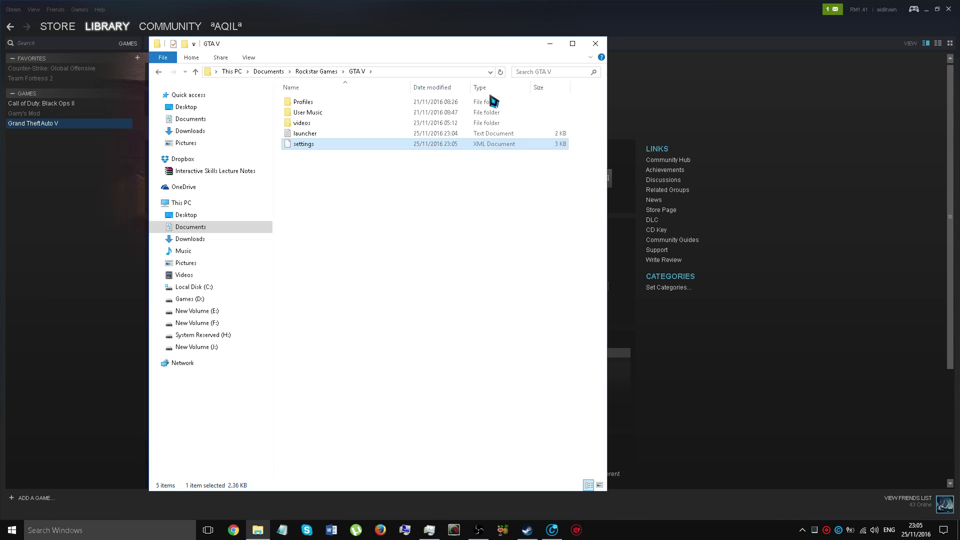
left_click(595, 43)
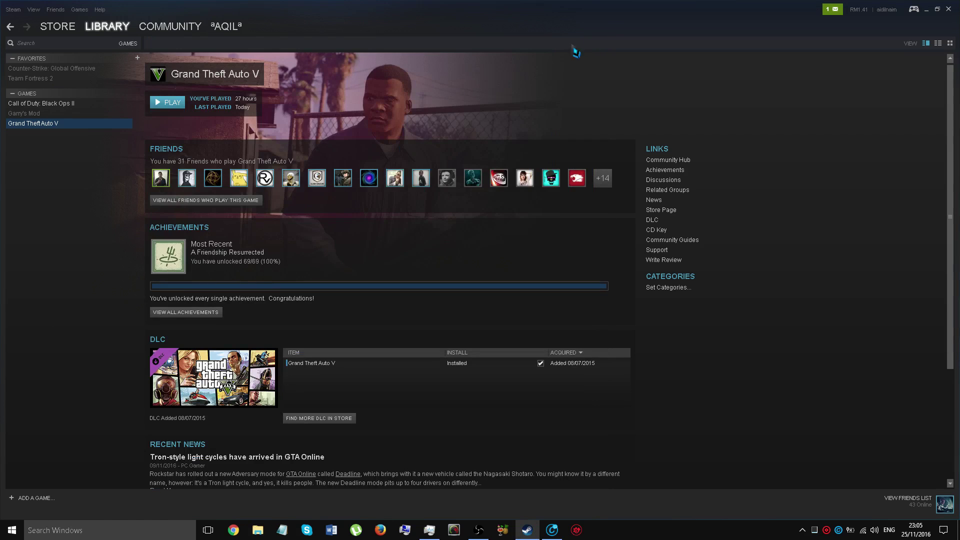
left_click(169, 102)
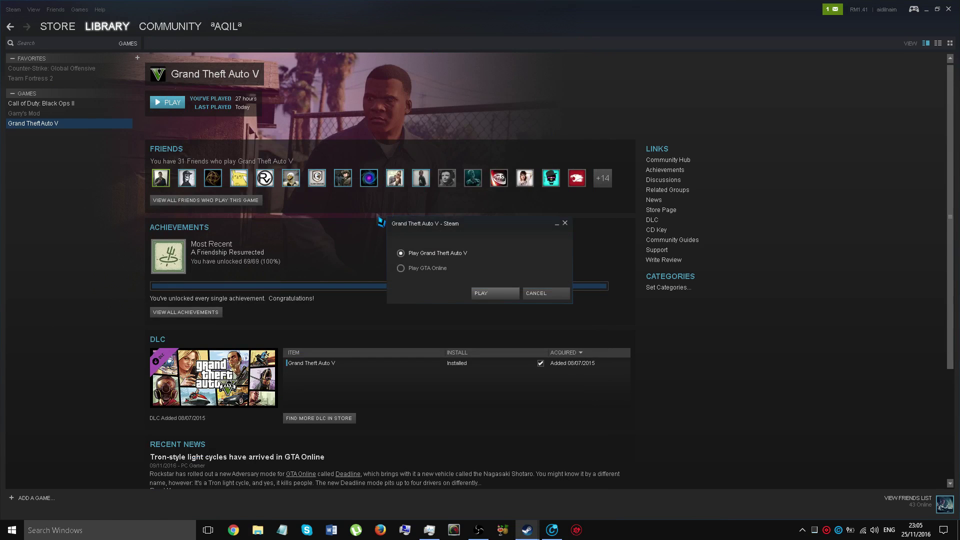
left_click(493, 296)
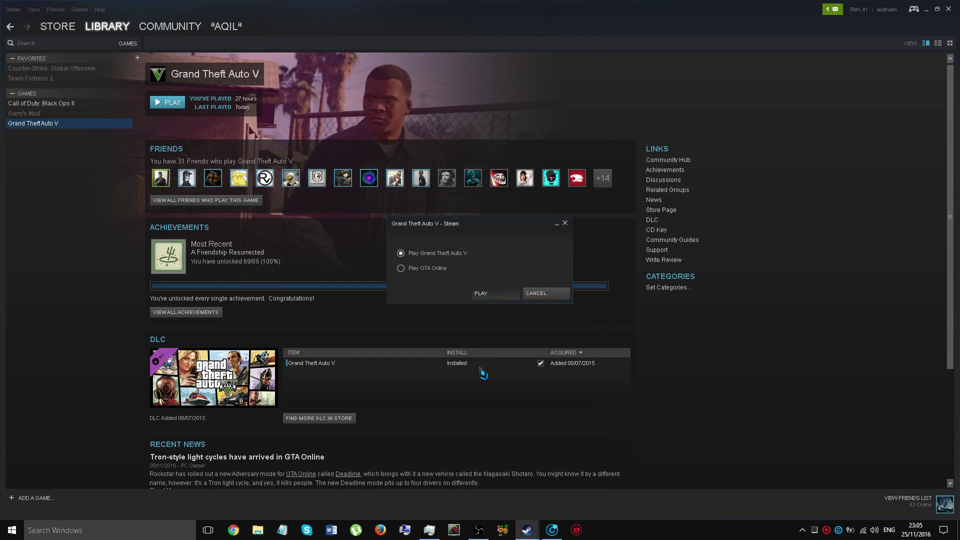
- In Task Manager's Details list, scroll to and select GTAVLauncher.exe
left_click(429, 480)
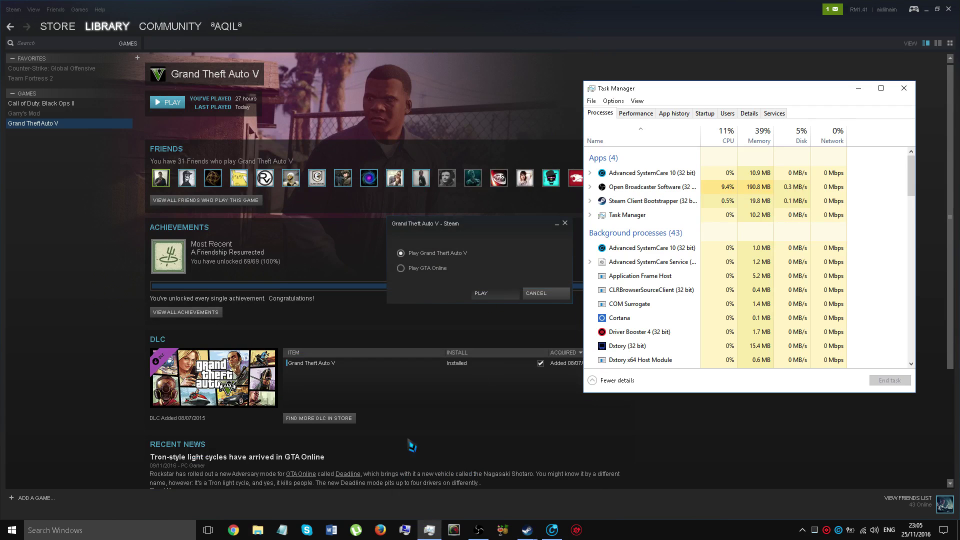
left_click(748, 113)
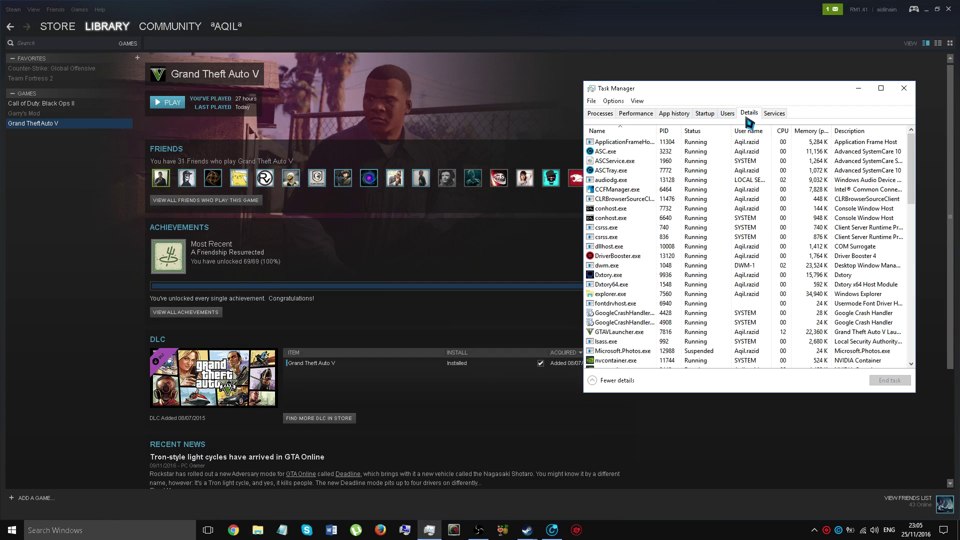
scroll(723, 235, "down", 5)
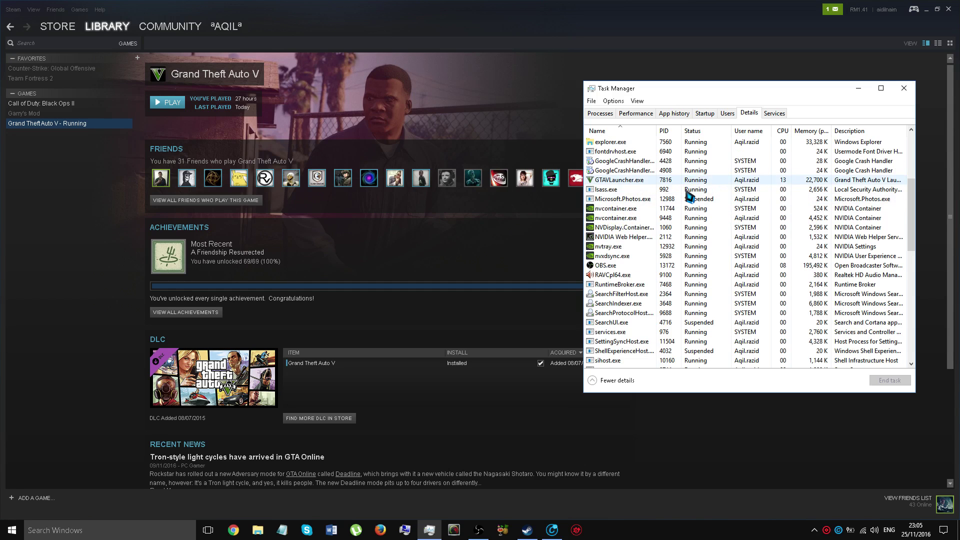
left_click(658, 192)
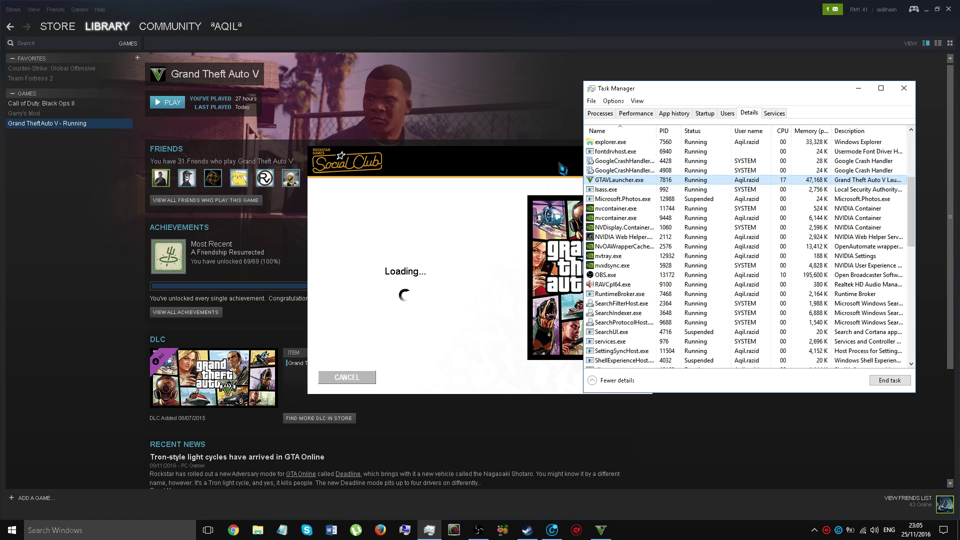
- Select the newly appeared GTA5.exe and change its priority, confirming the prompt
right_click(646, 181)
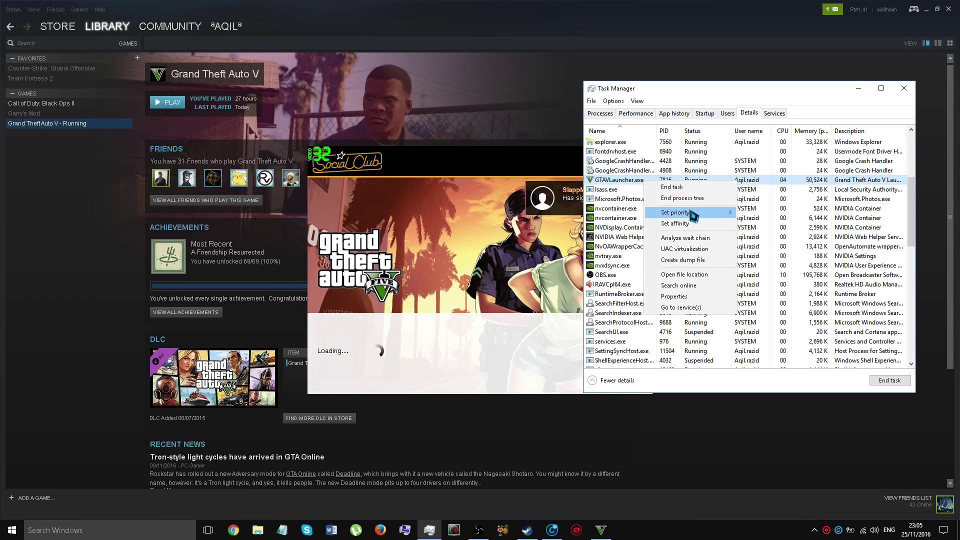
mouse_move(695, 215)
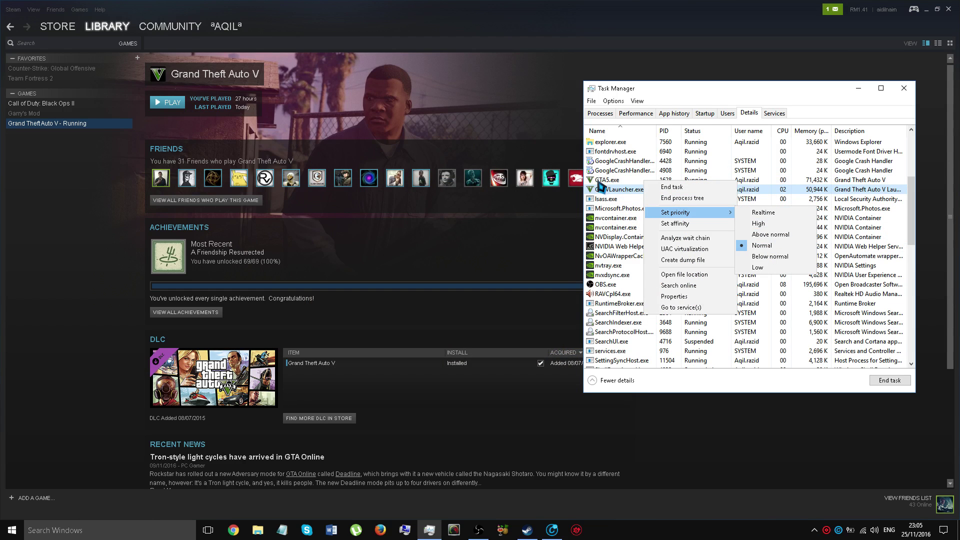
left_click(599, 183)
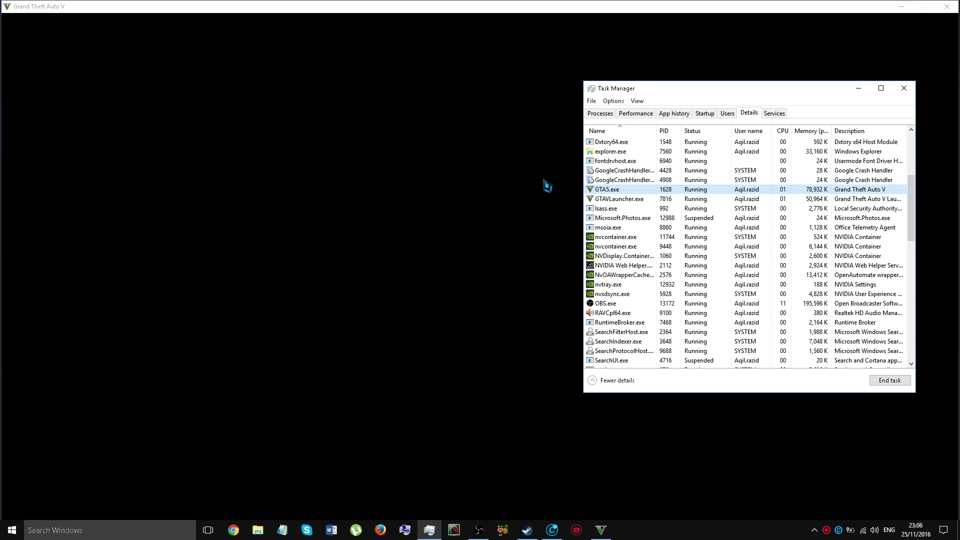
right_click(623, 190)
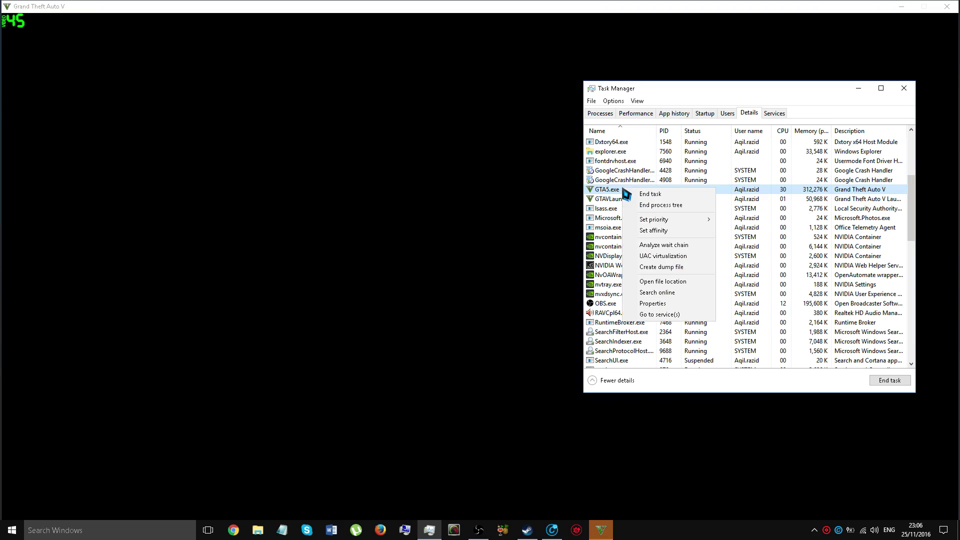
mouse_move(686, 220)
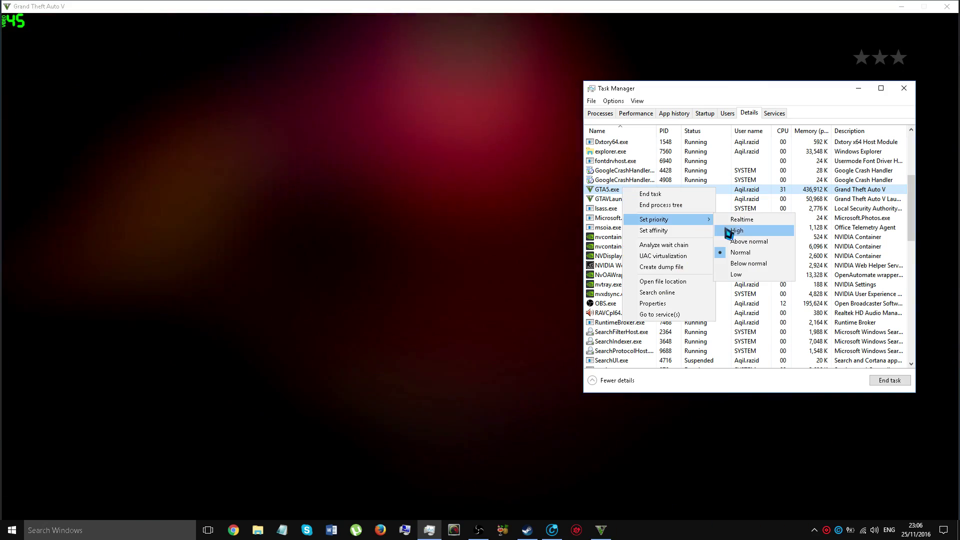
left_click(736, 230)
left_click(504, 278)
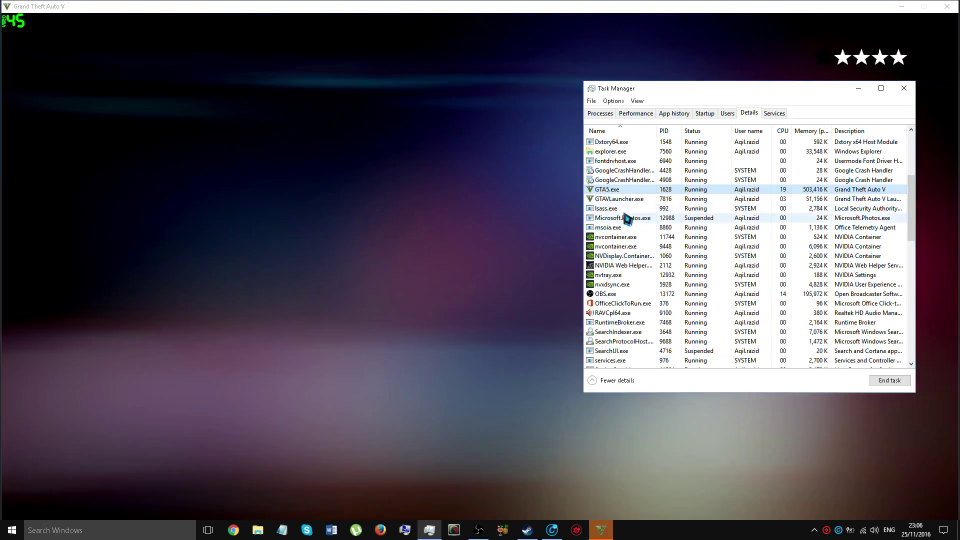
- Set GTAVLauncher.exe to Low priority, confirm, and close Task Manager
right_click(625, 199)
mouse_move(681, 233)
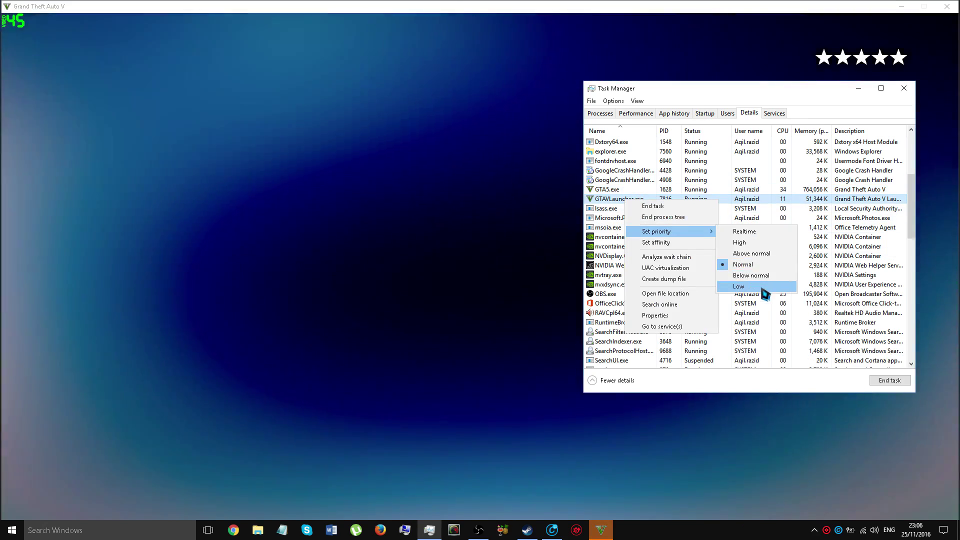
left_click(745, 286)
left_click(479, 278)
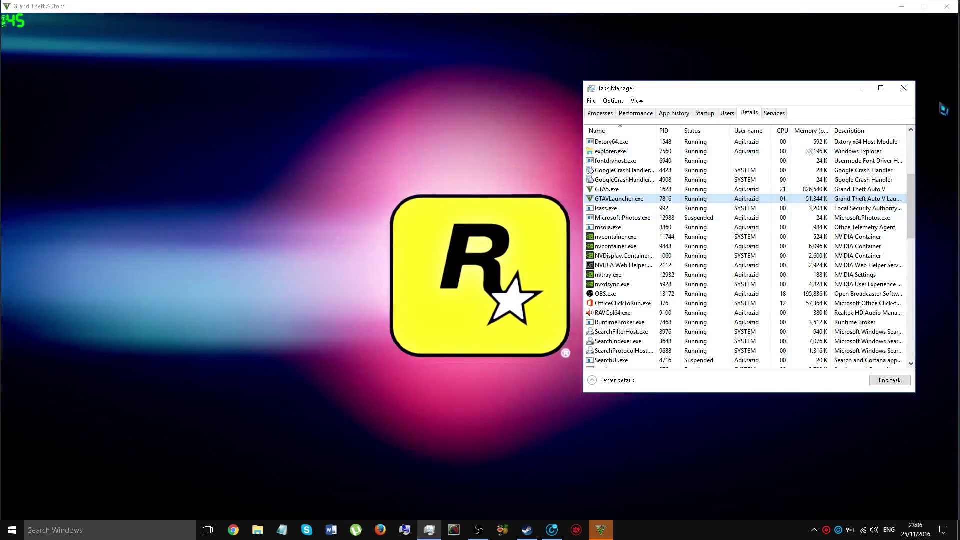
left_click(904, 88)
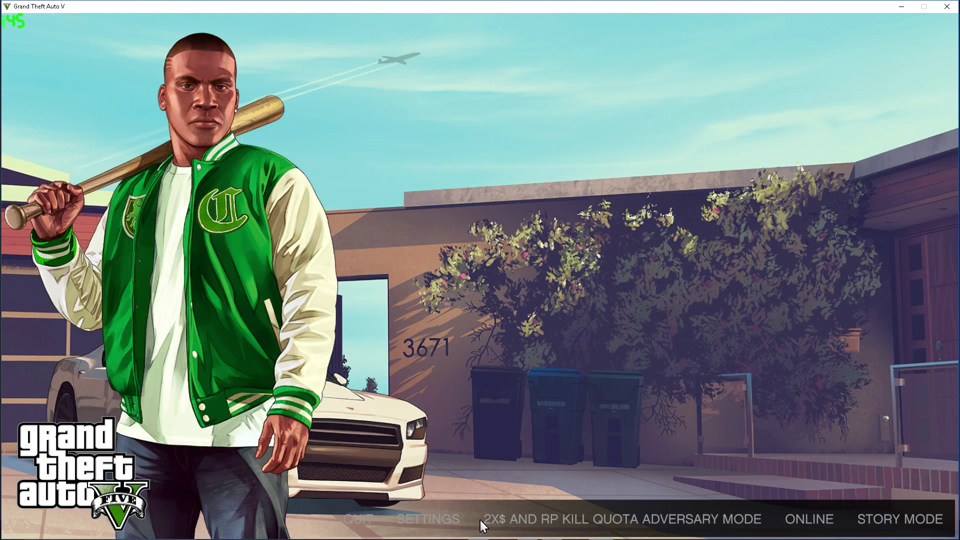
- Set Graphics Screen Type to Fullscreen at 1920 x 1080, keep it, and return to the main menu
left_click(440, 515)
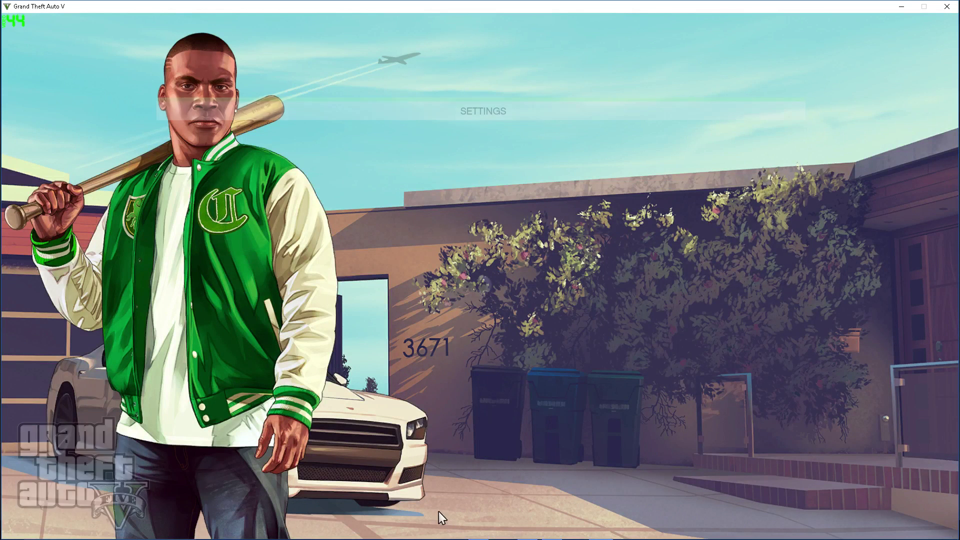
left_click(272, 260)
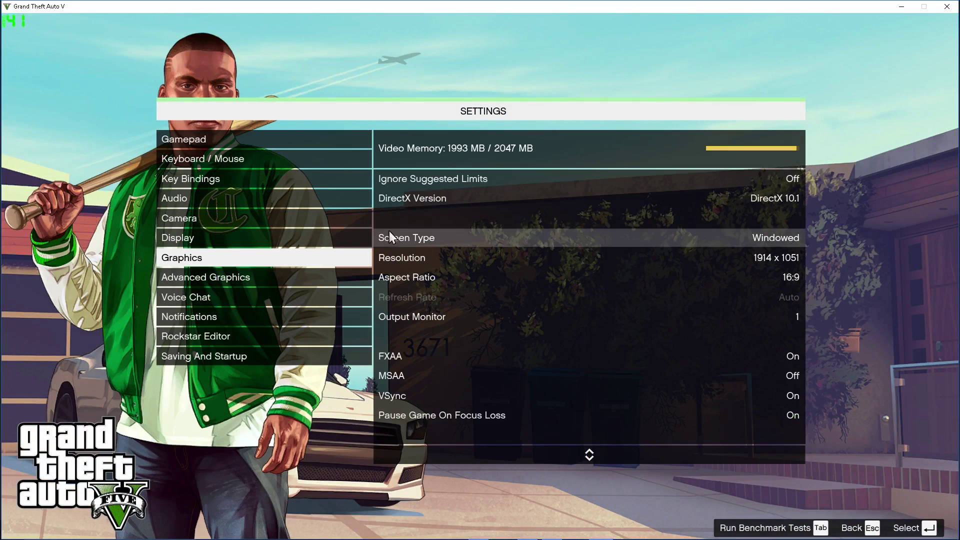
left_click(740, 238)
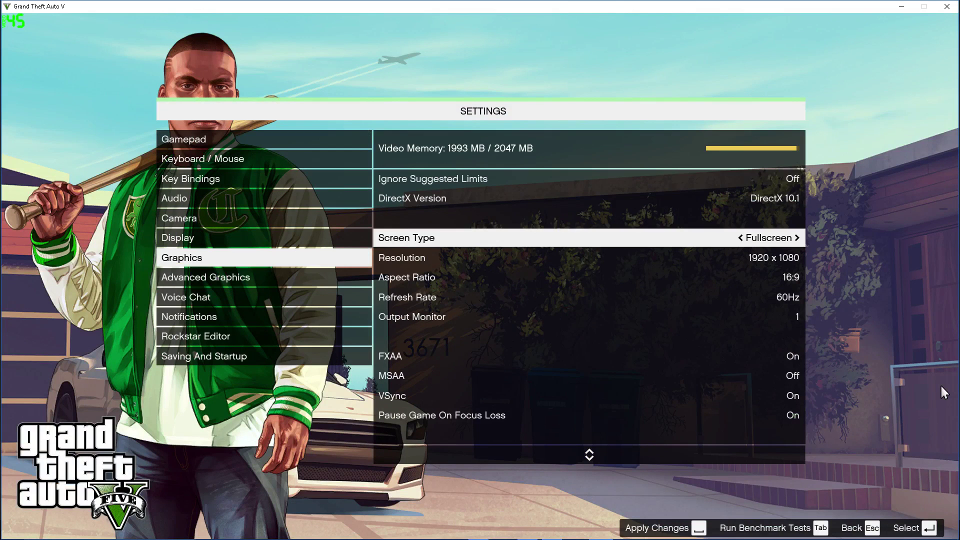
key("space")
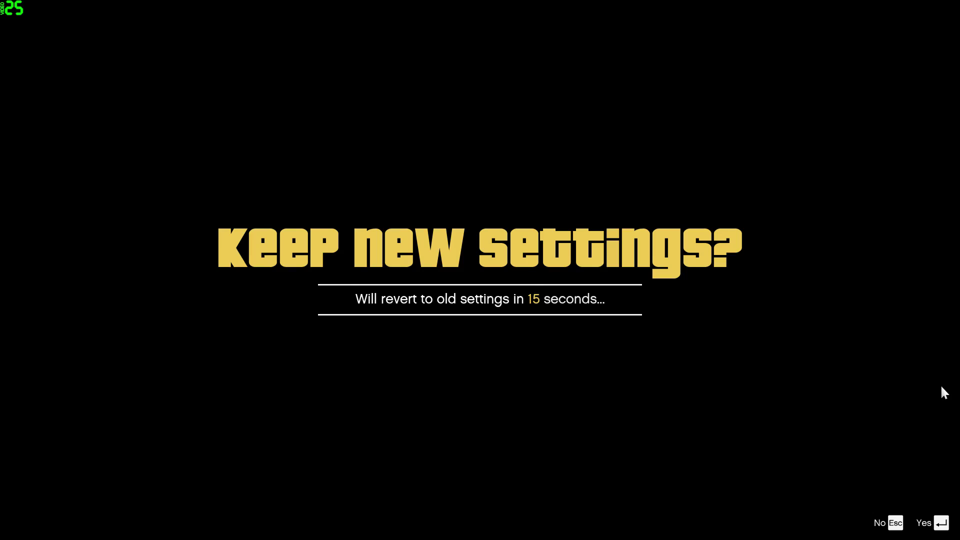
key("Return")
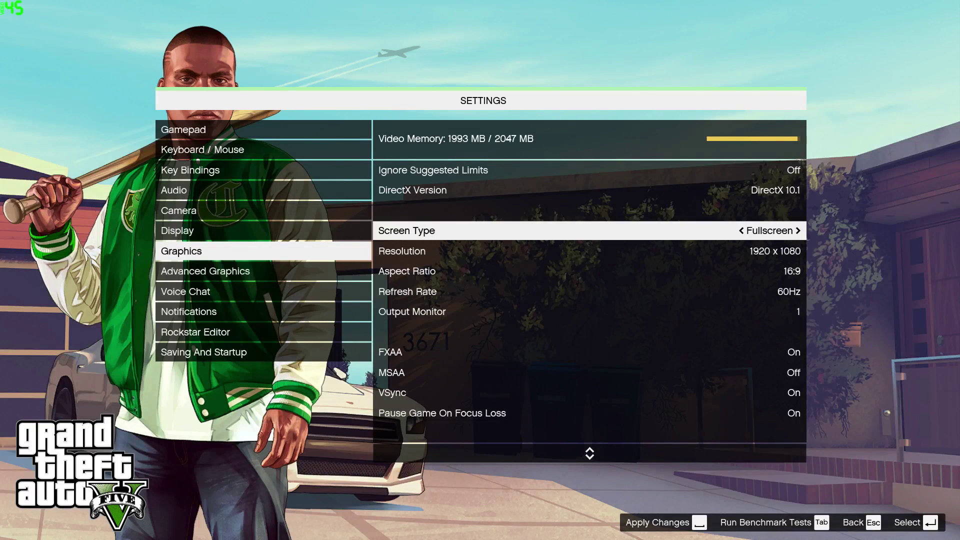
key("Escape")
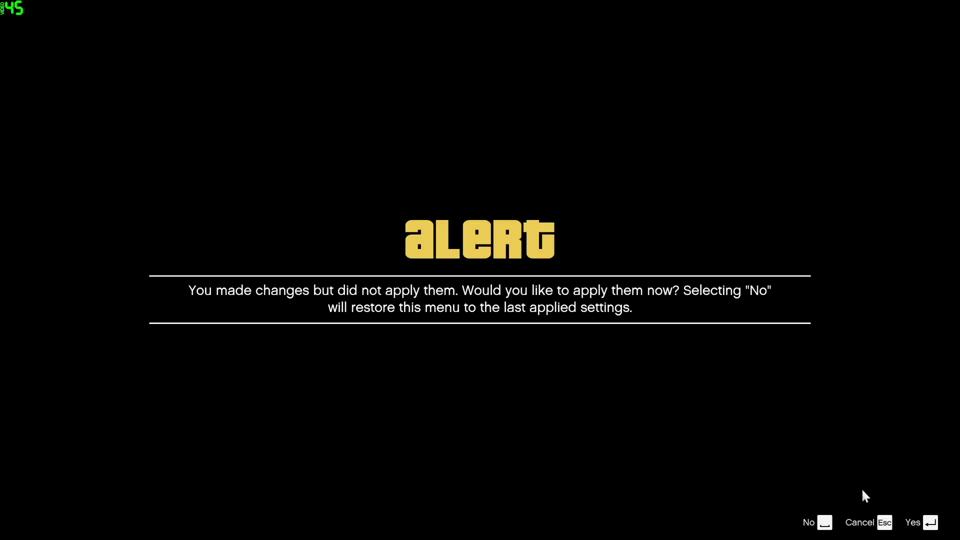
left_click(923, 522)
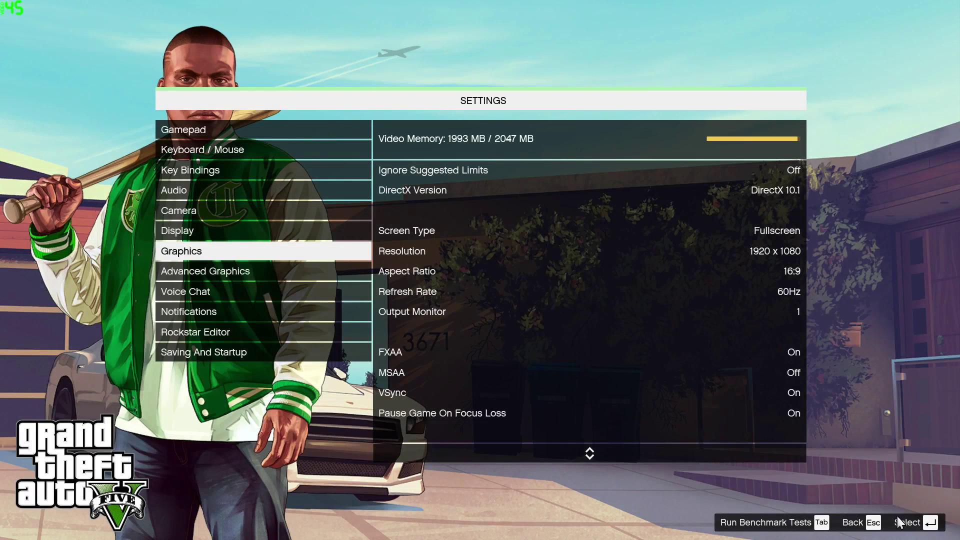
key("Escape")
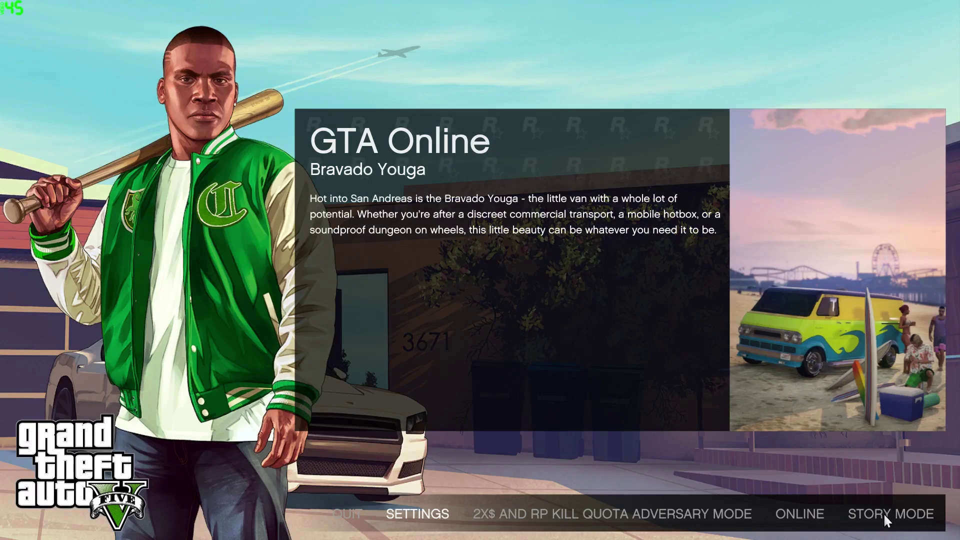
- Launch Story Mode from the main menu and wait for the character to spawn
left_click(883, 512)
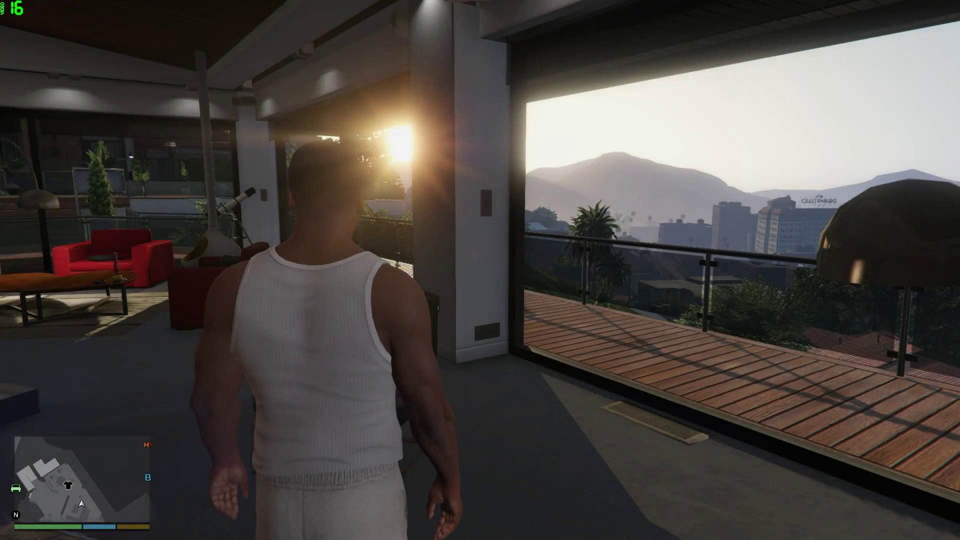
- Walk Franklin toward the balcony doorway and back inside, then view the pause map and resume
key("w")
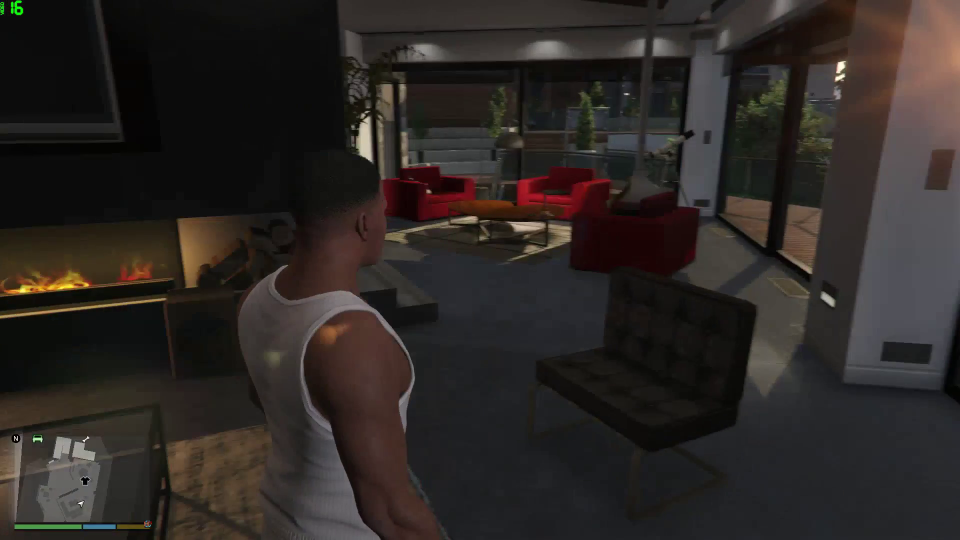
key("w")
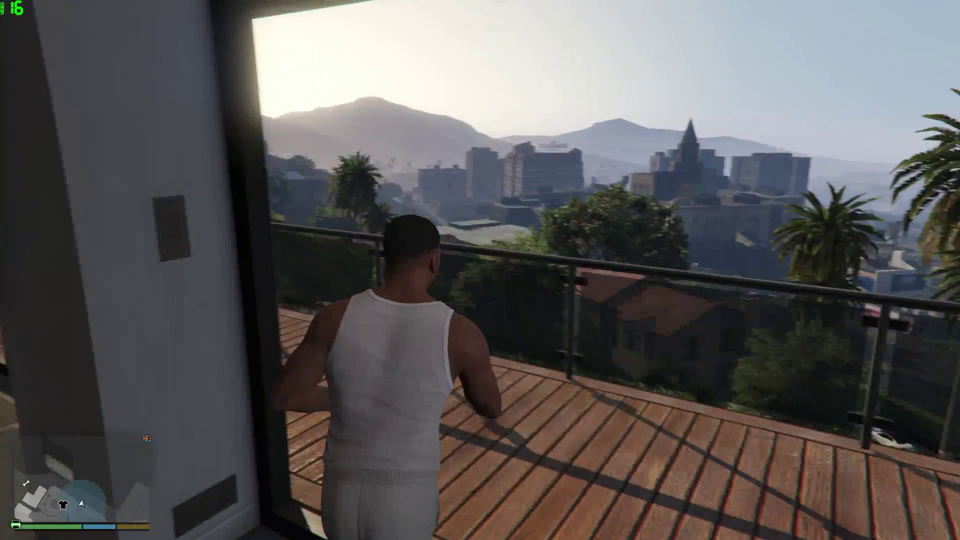
key("w")
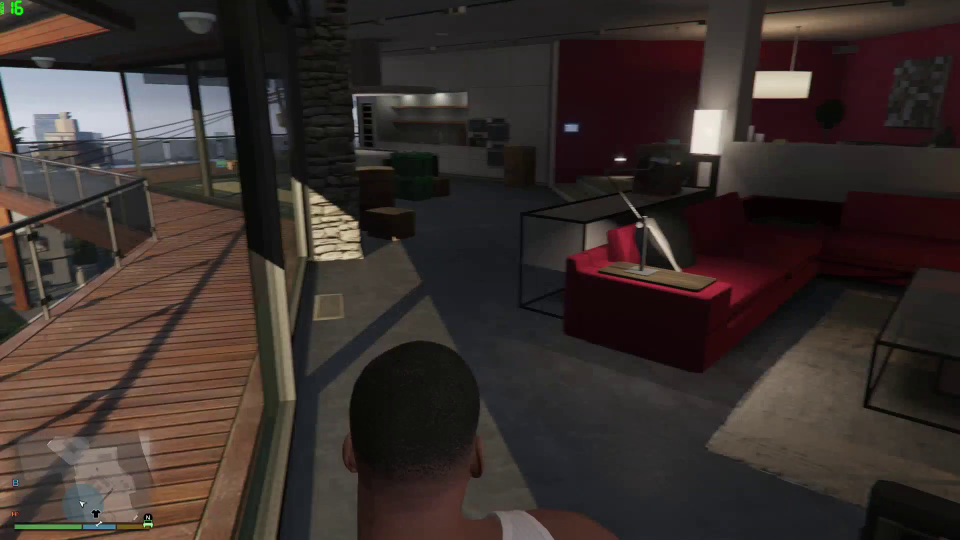
key("Escape")
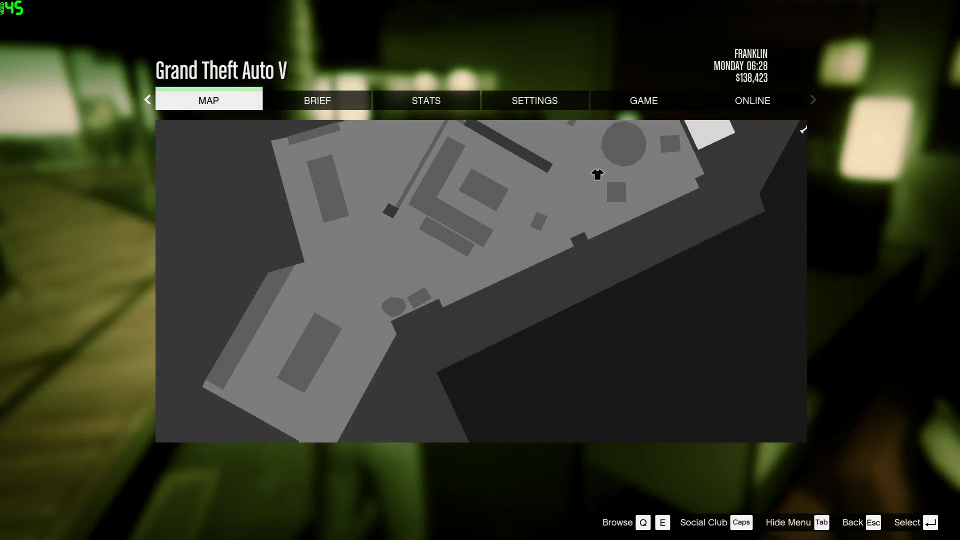
key("Escape")
- Run Franklin through the kitchen, along the deck above the pool, up the stairs to the white car
key("w")
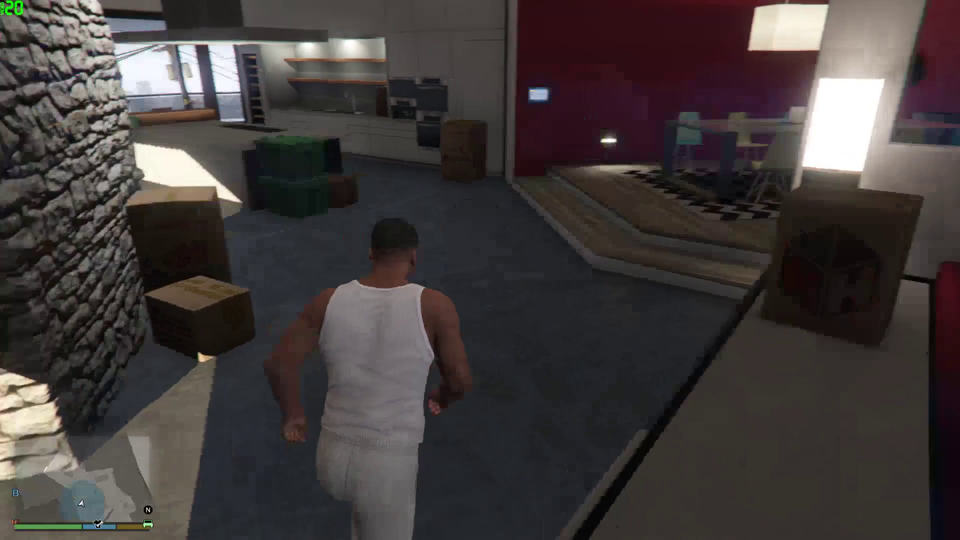
key("w")
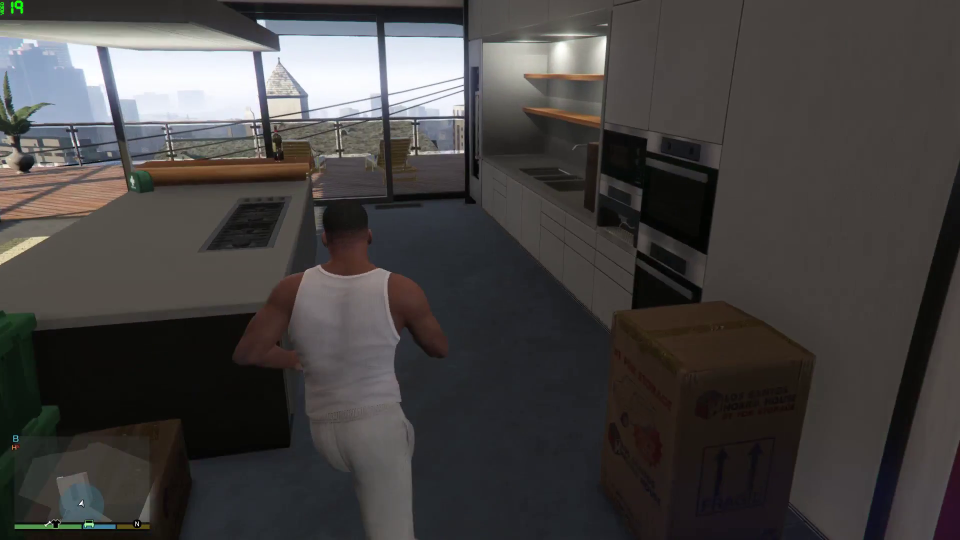
key("w")
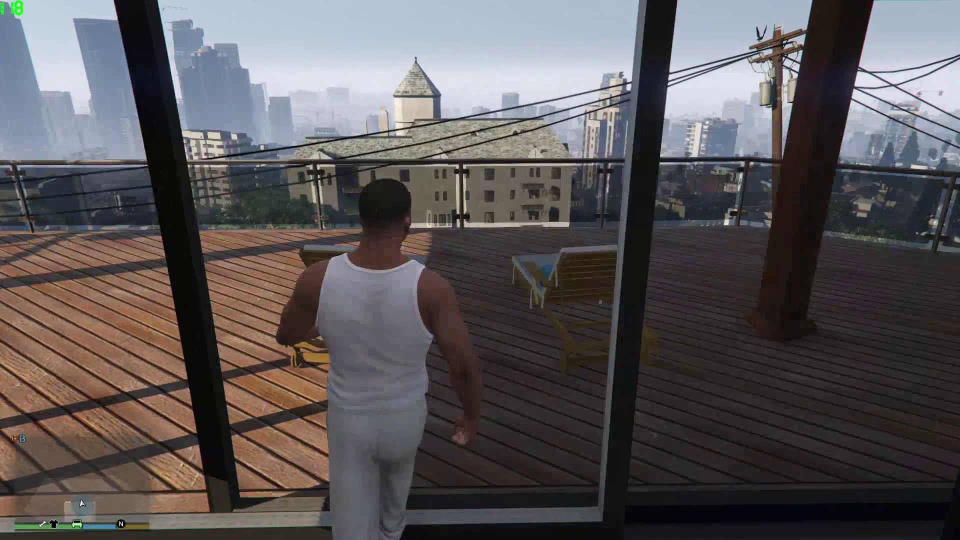
key("w")
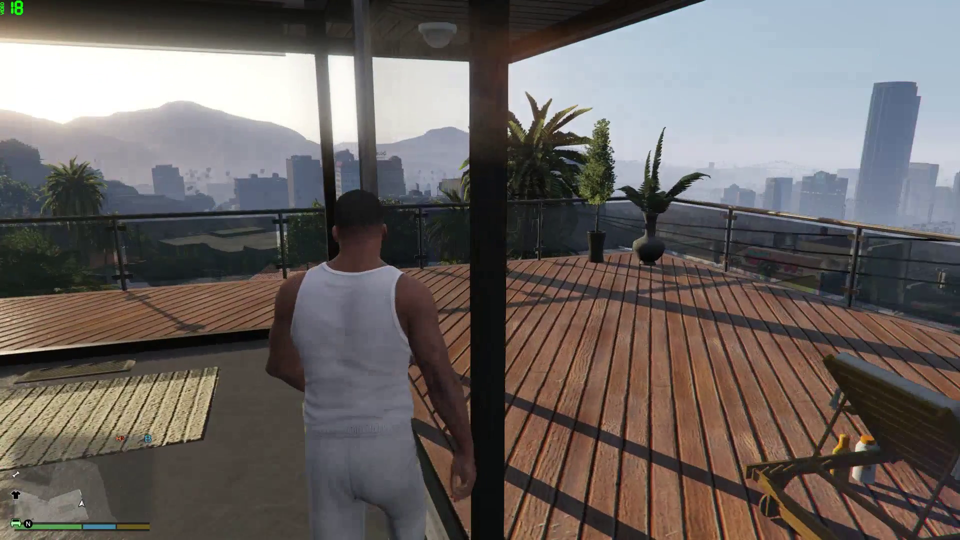
key("w")
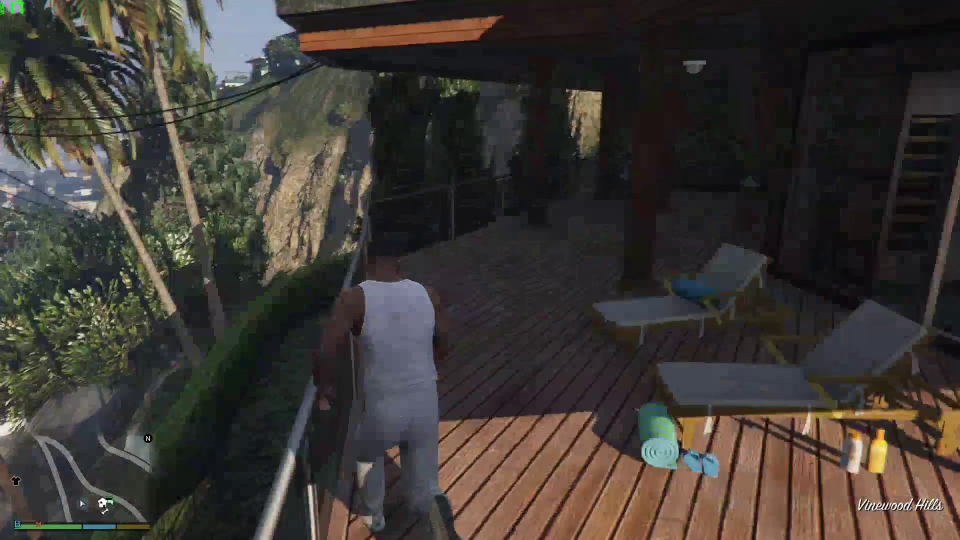
key("w")
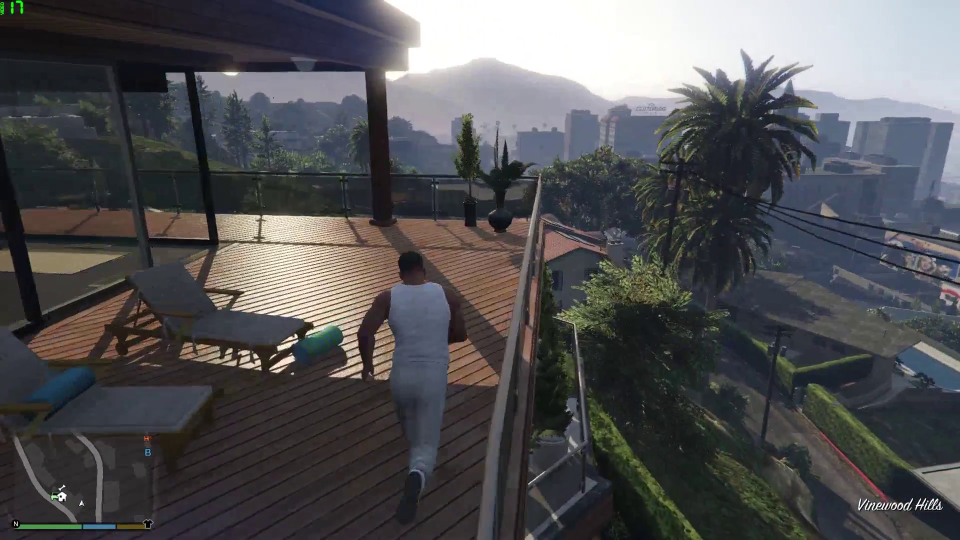
key("w")
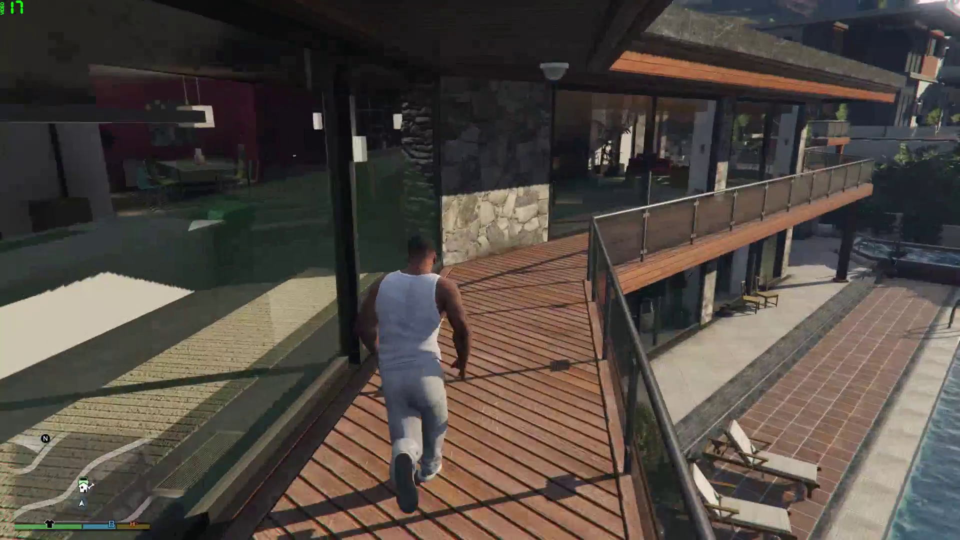
key("w")
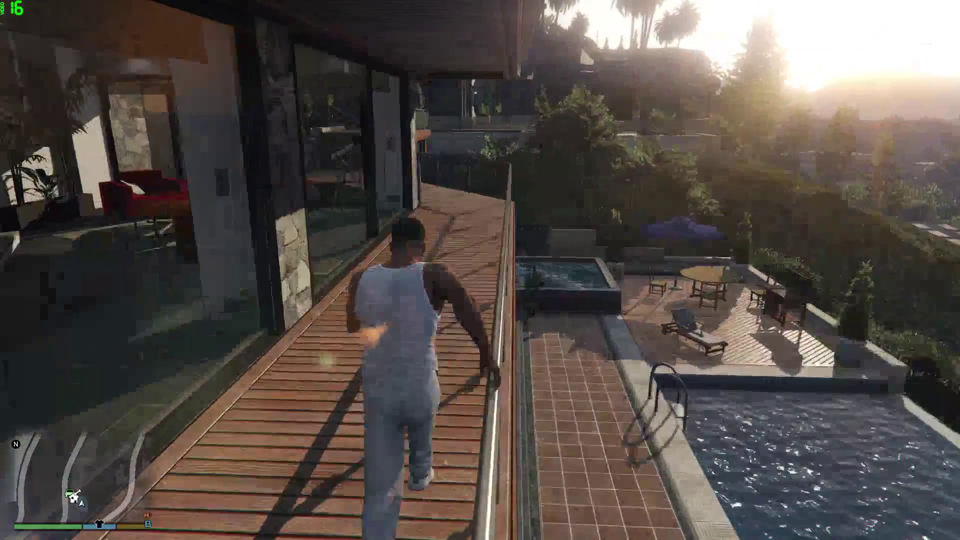
key("w")
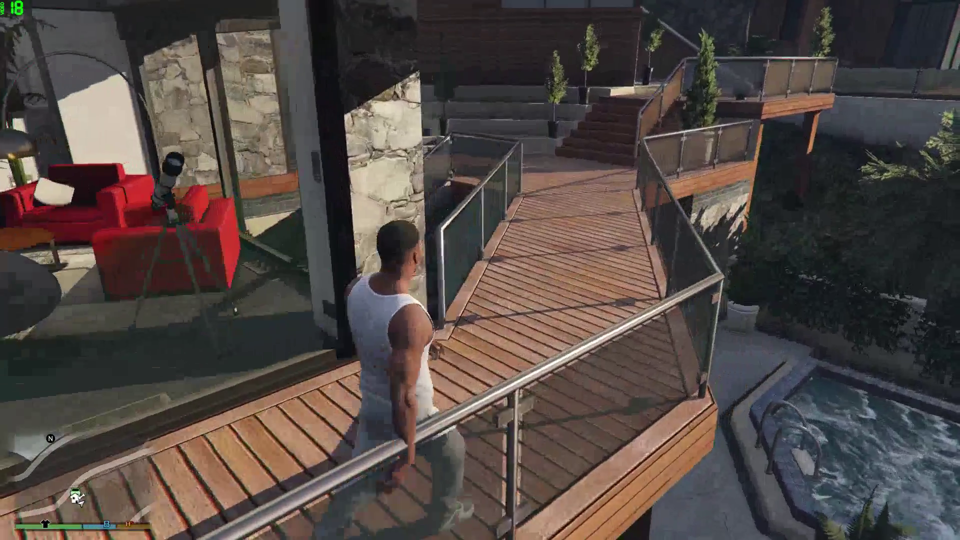
key("w")
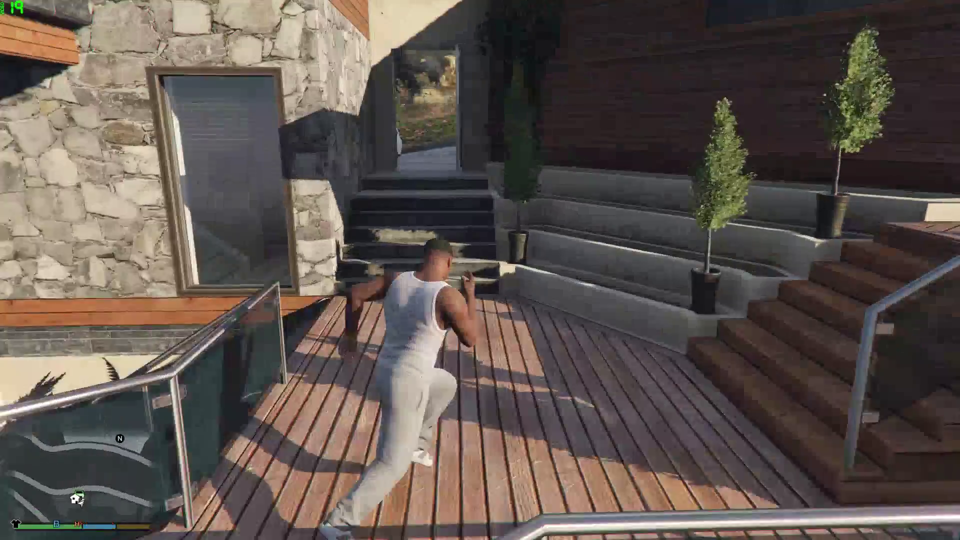
key("w")
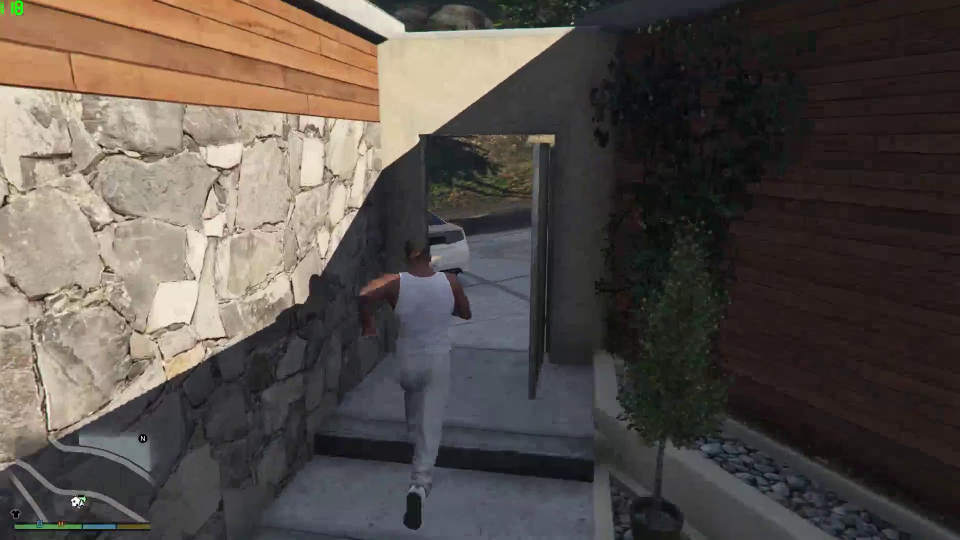
key("w")
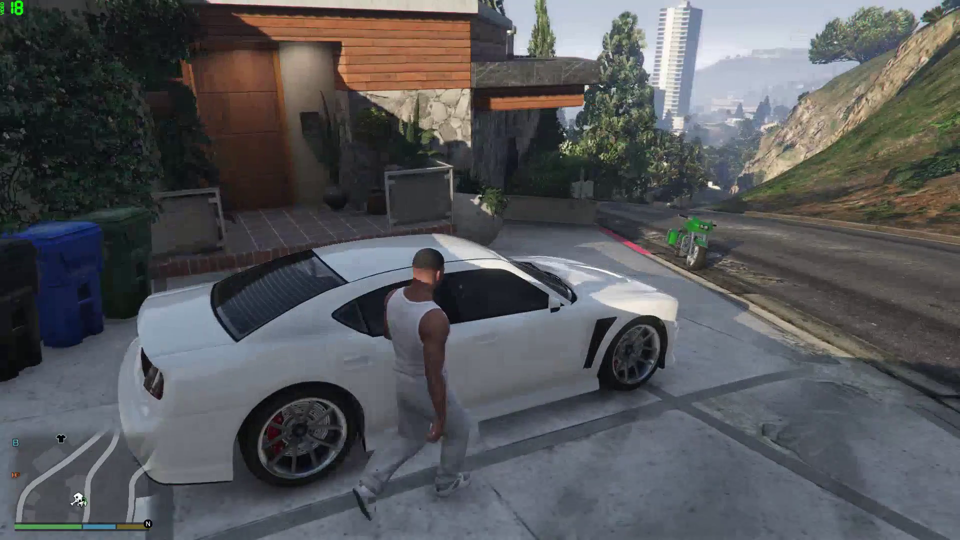
key("w")
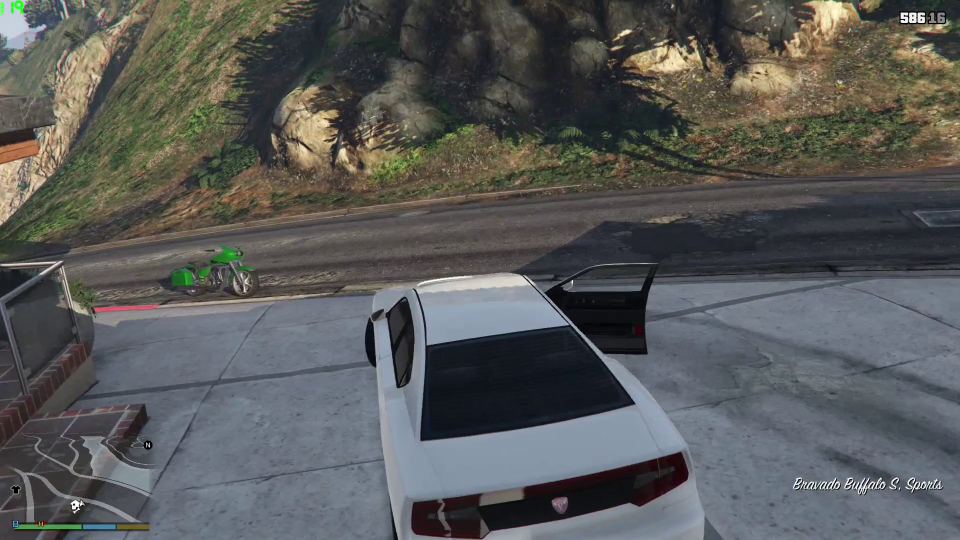
- Reverse the white car off the driveway and drive it down the mountain road along Wild Oats Dr
key("s")
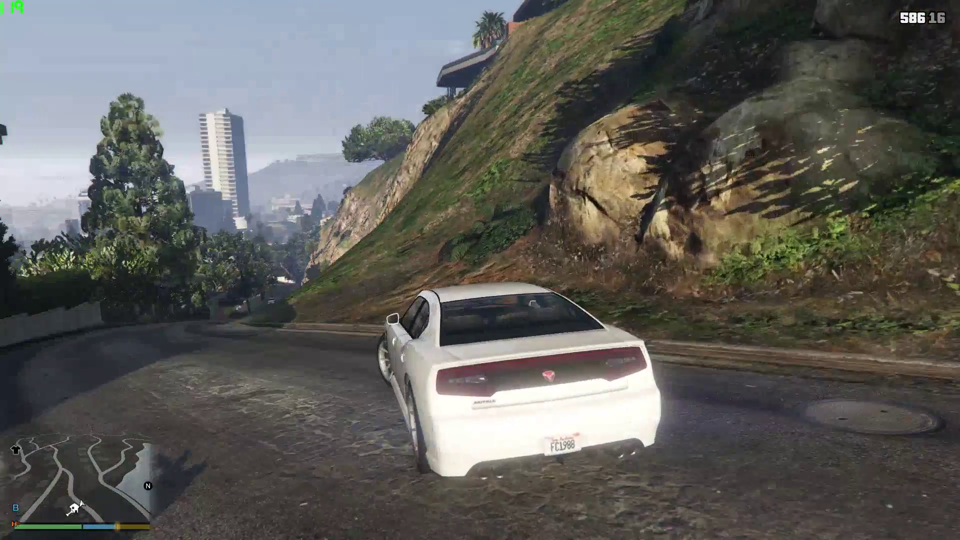
key("w")
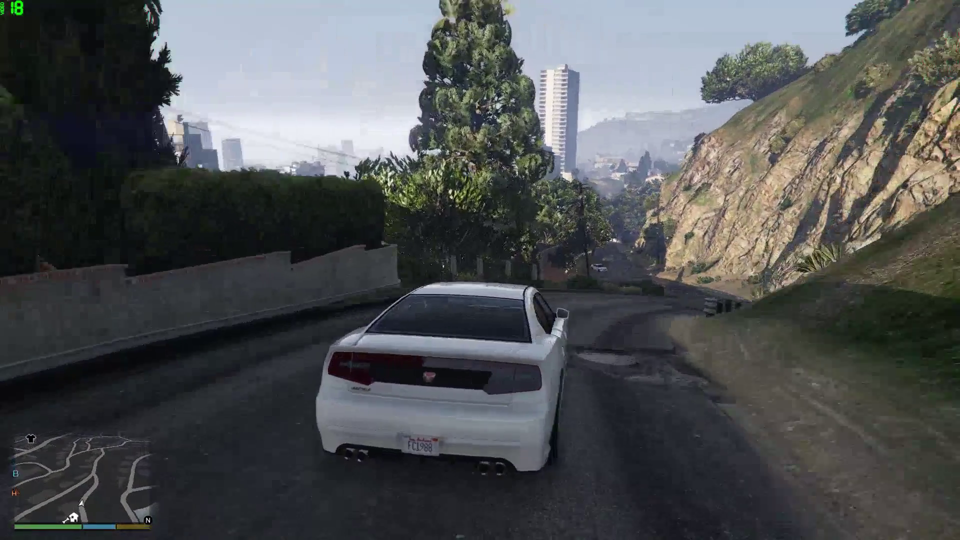
key("w")
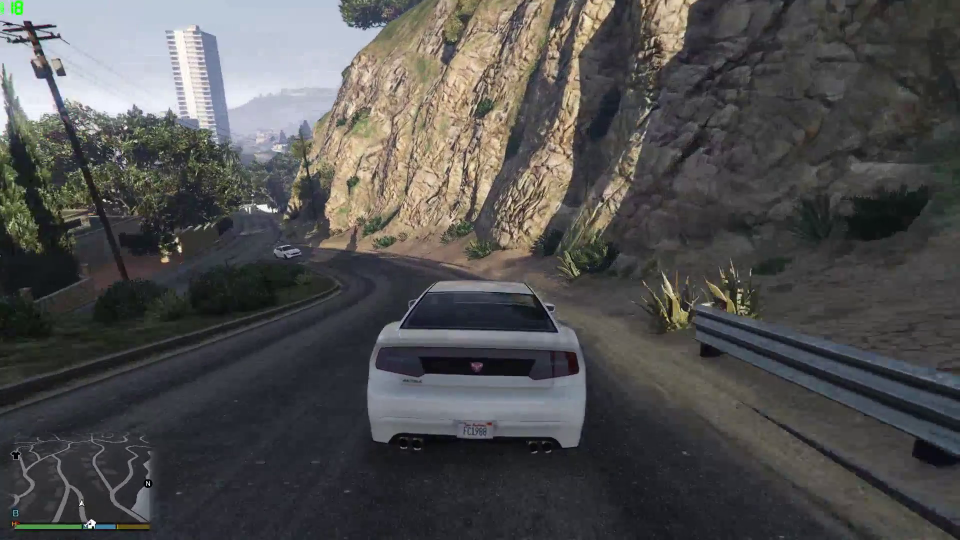
key("a")
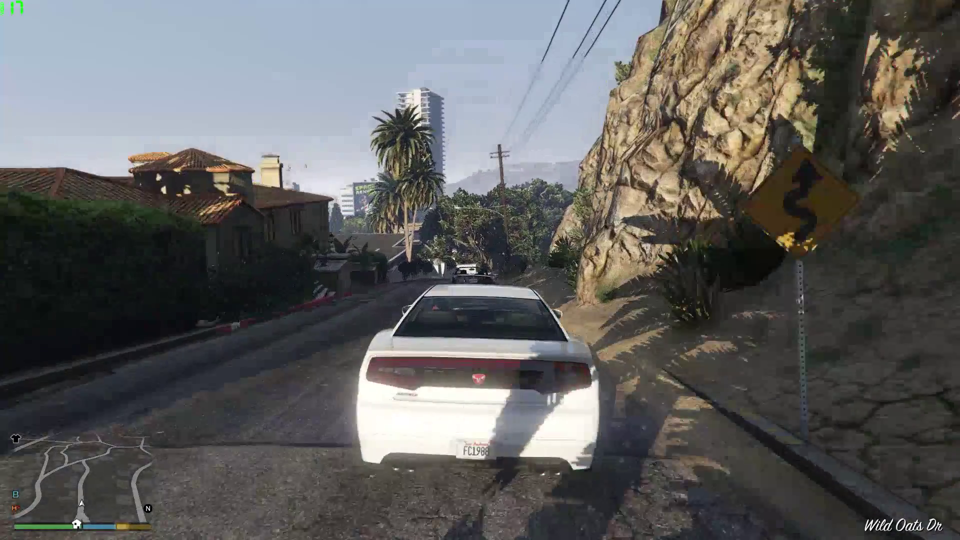
key("w")
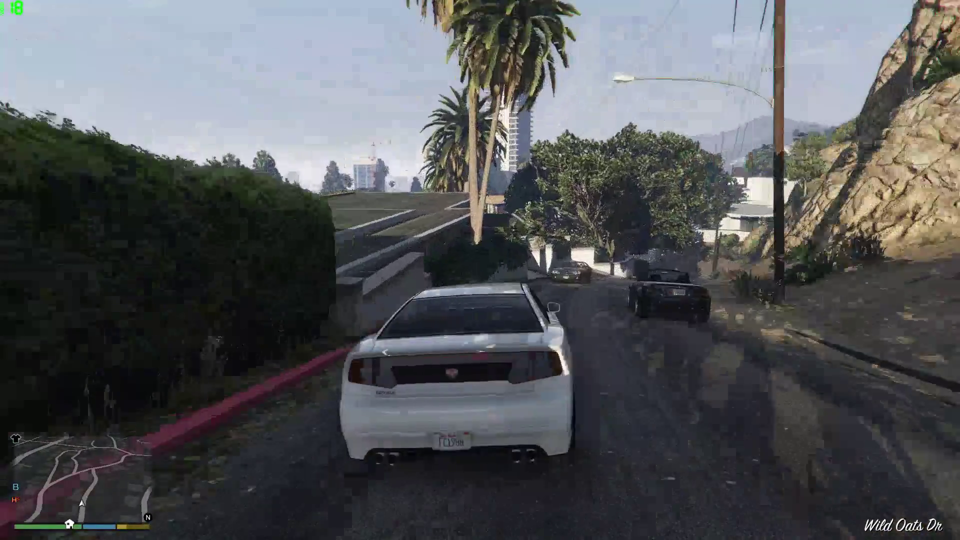
key("a")
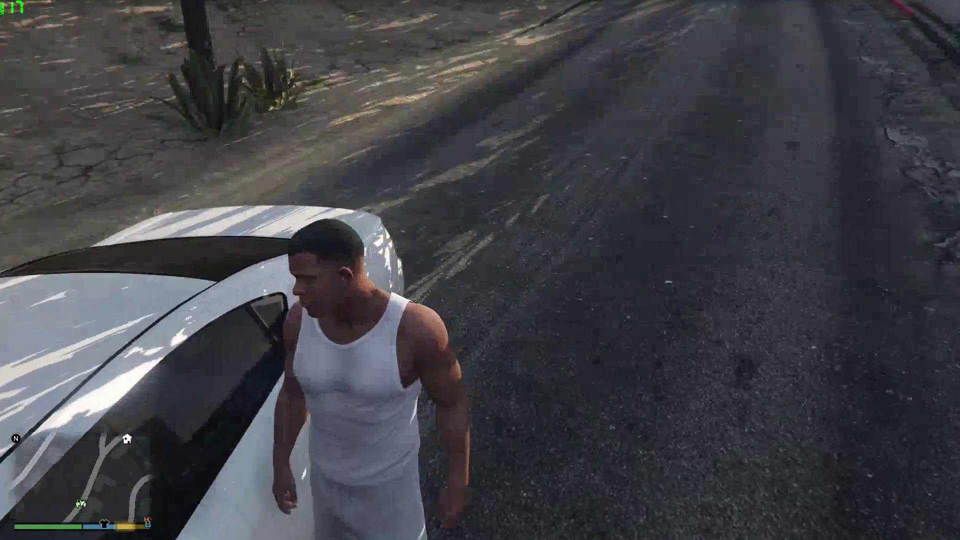
- Walk Franklin up the street, then return to the white Buffalo S and open its driver door
key("w")
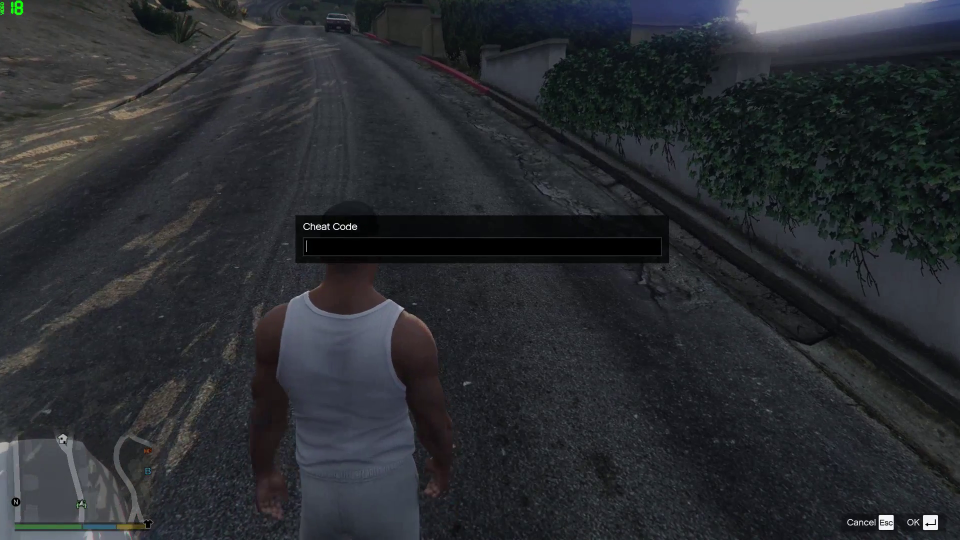
key("f")
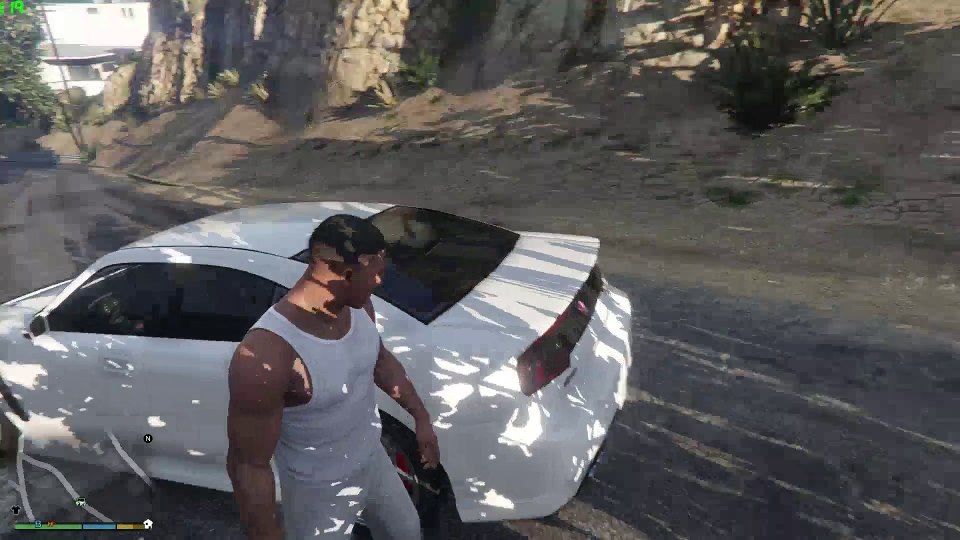